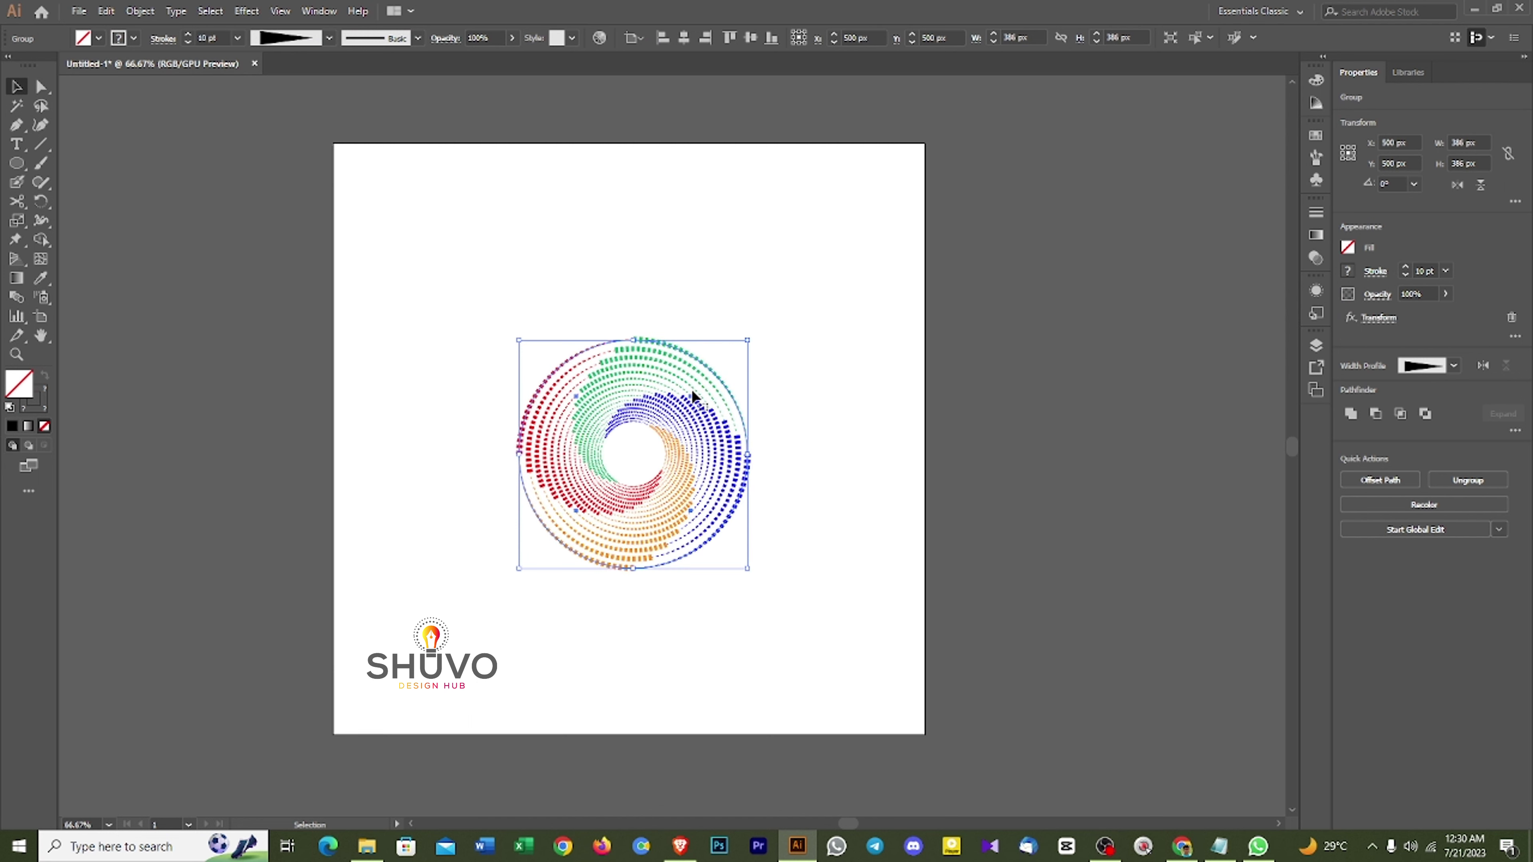
Move the multicoloured dotted swirl off the artboard to the empty area on its right and deselect it.
click(780, 379)
click(674, 495)
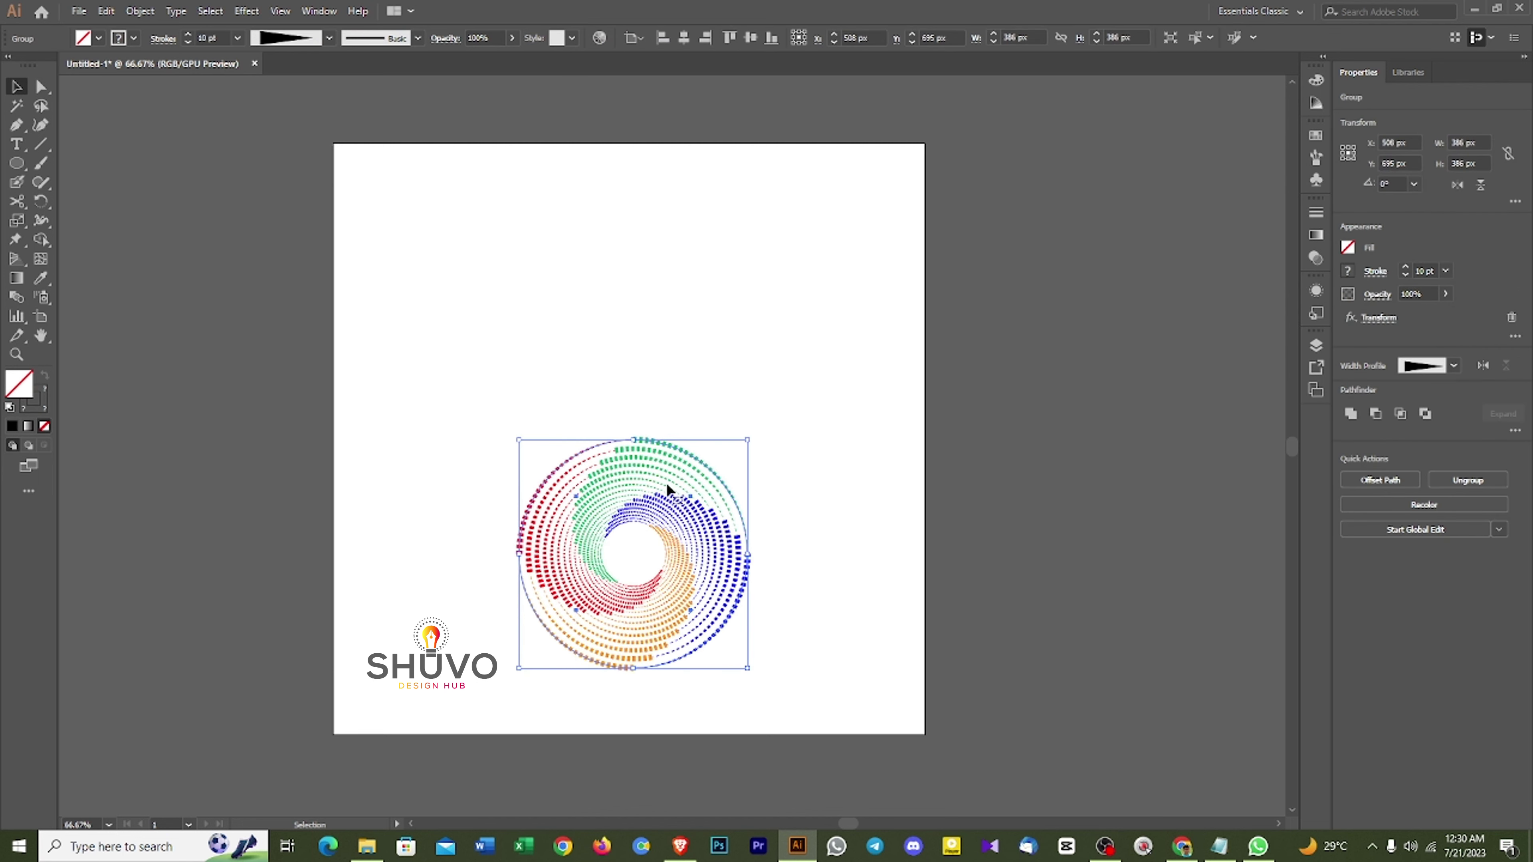
drag(666, 484, 1076, 396)
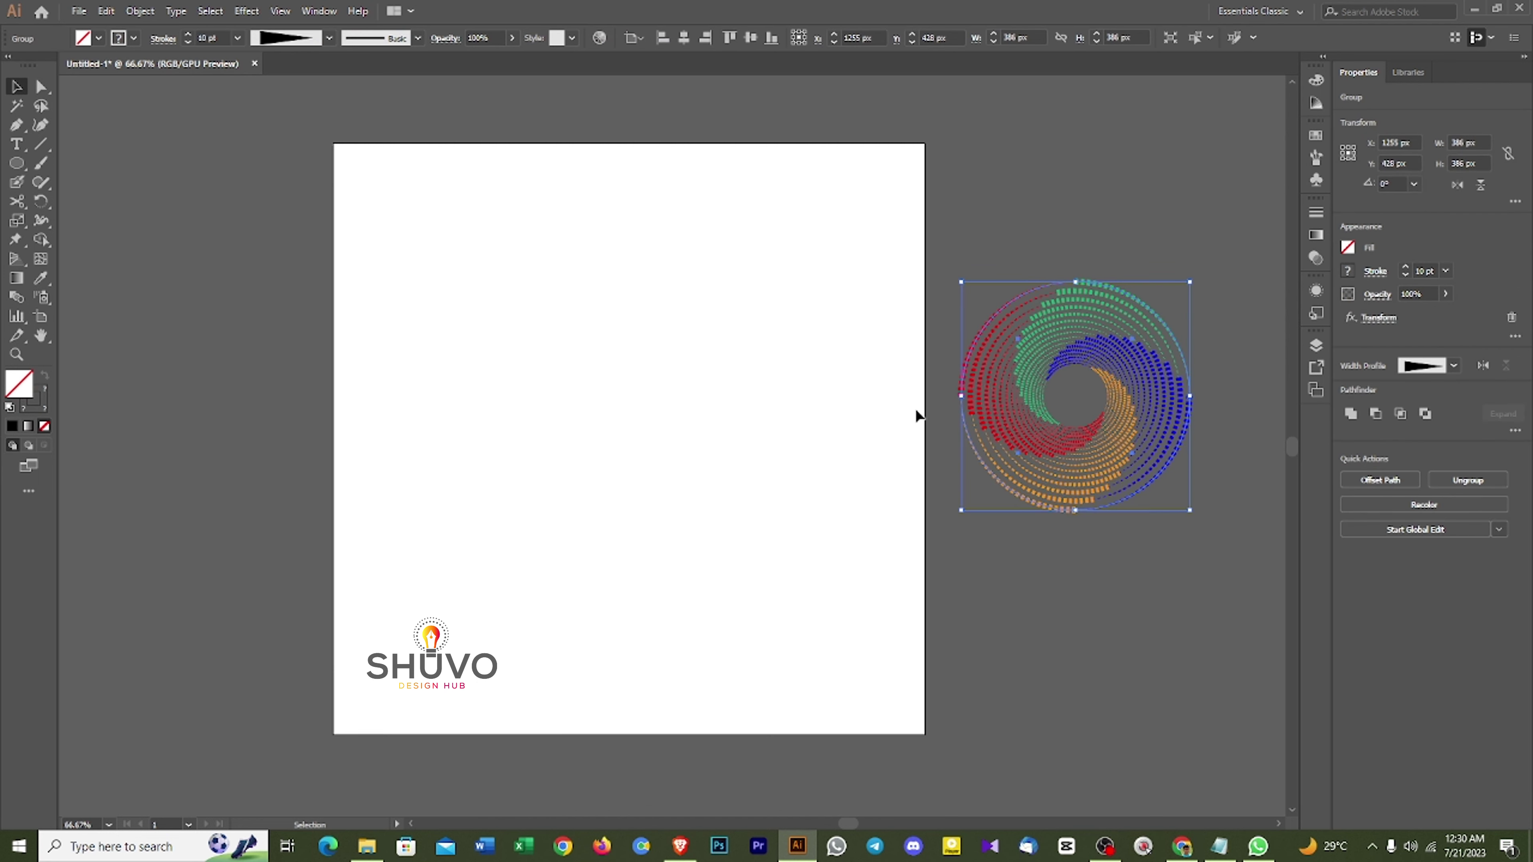
click(1062, 542)
drag(1081, 489, 1060, 430)
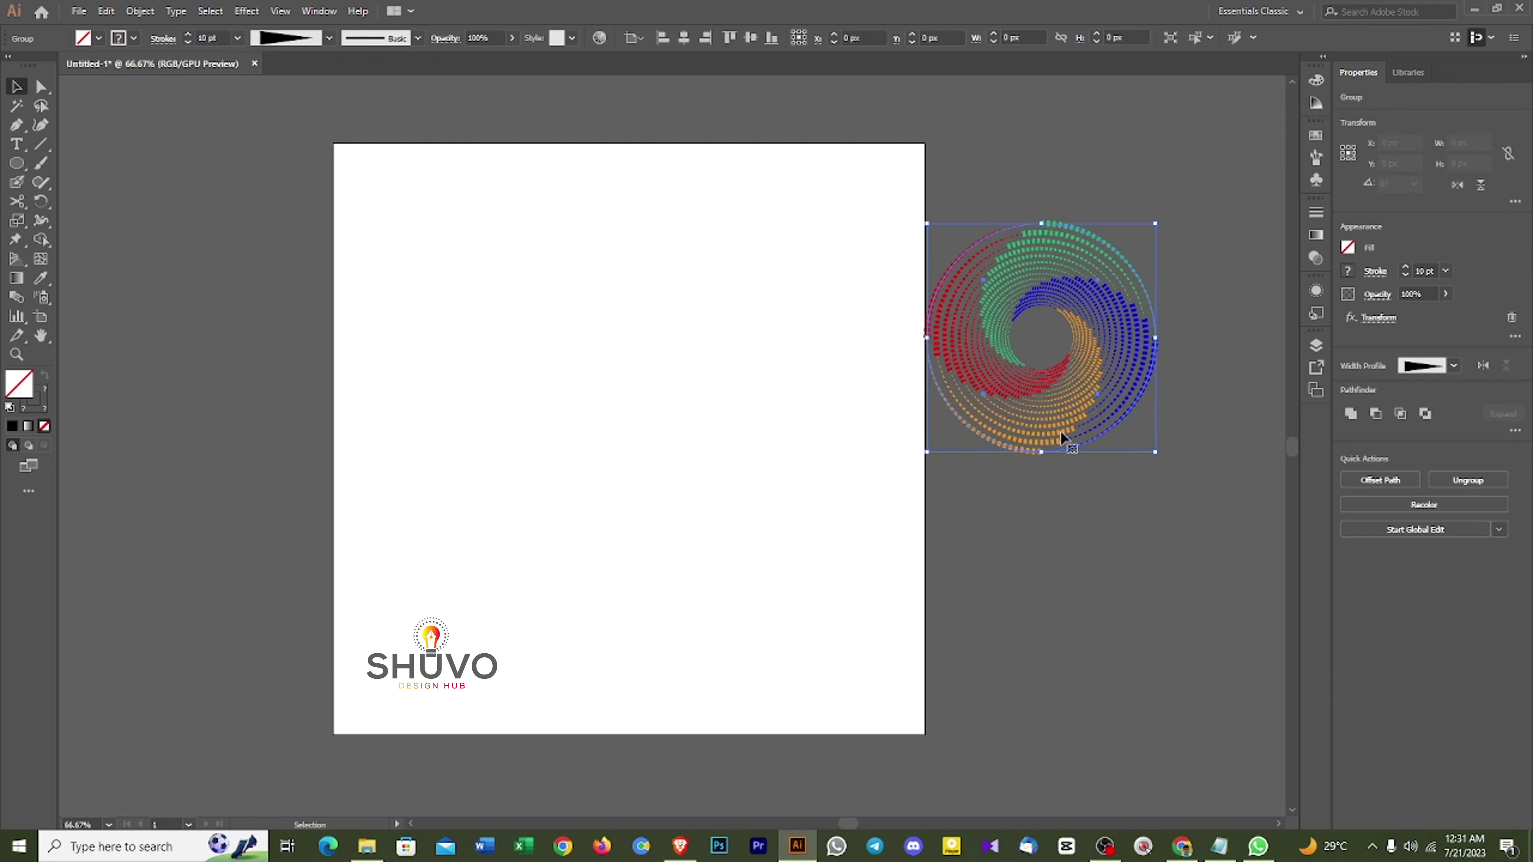
click(986, 346)
drag(986, 345, 992, 325)
click(1013, 384)
click(1002, 374)
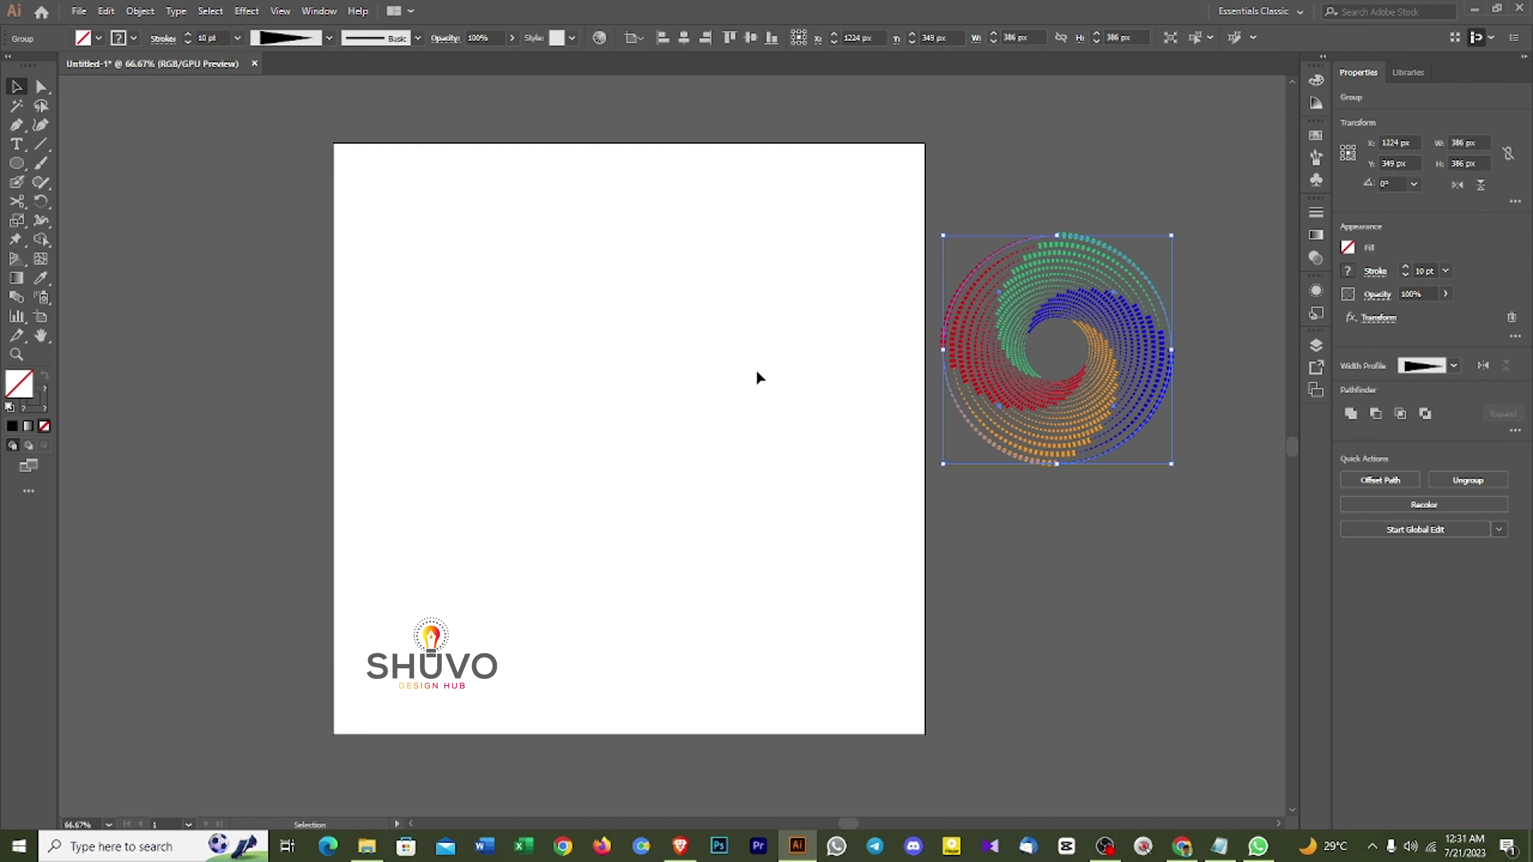
click(205, 267)
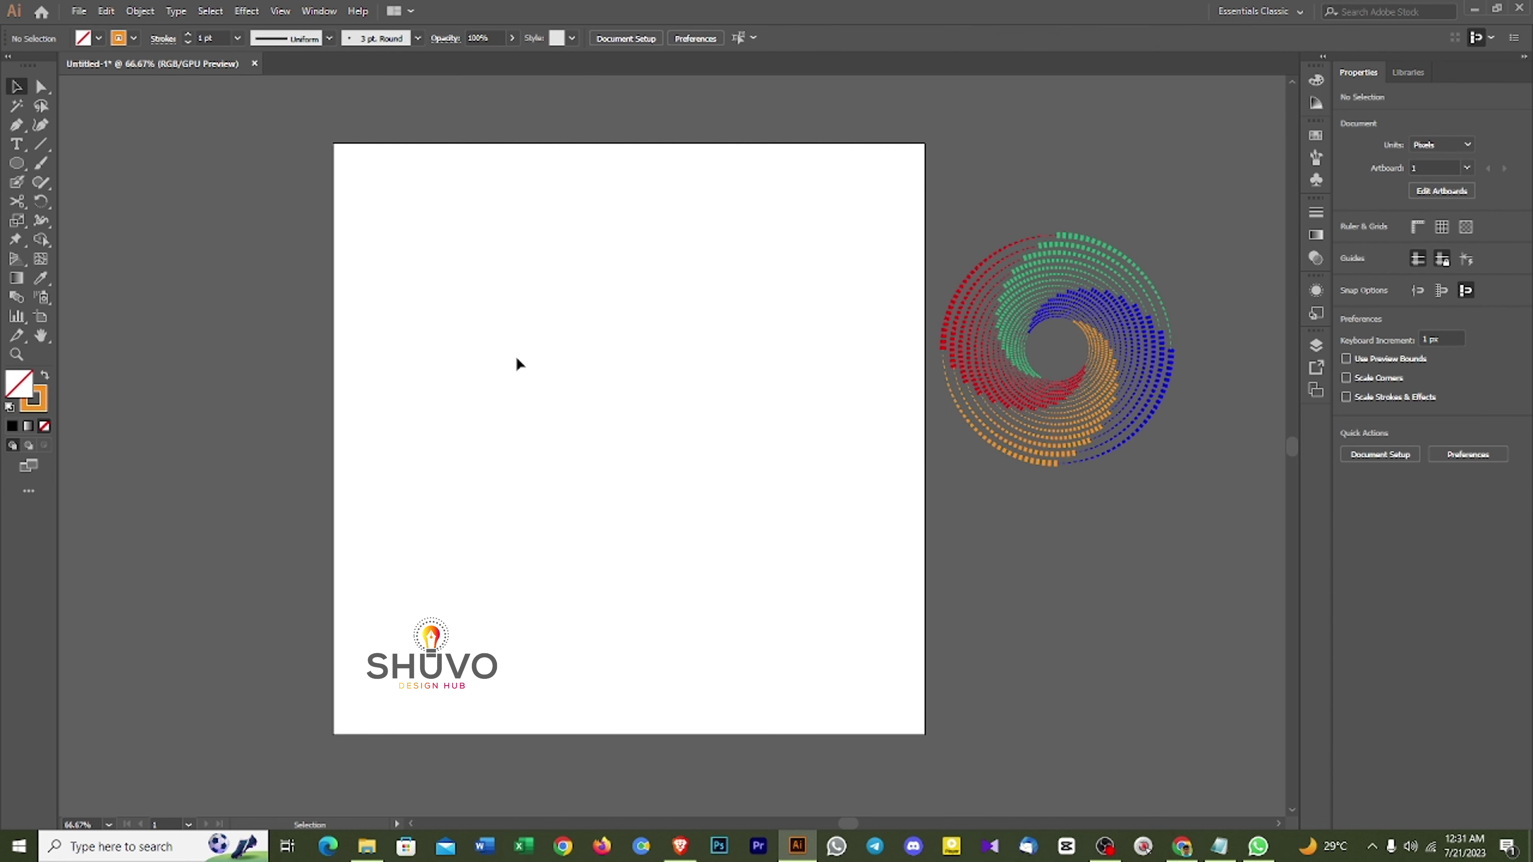
Draw a circle about 340 px in diameter and centre it horizontally and vertically on the artboard.
click(18, 163)
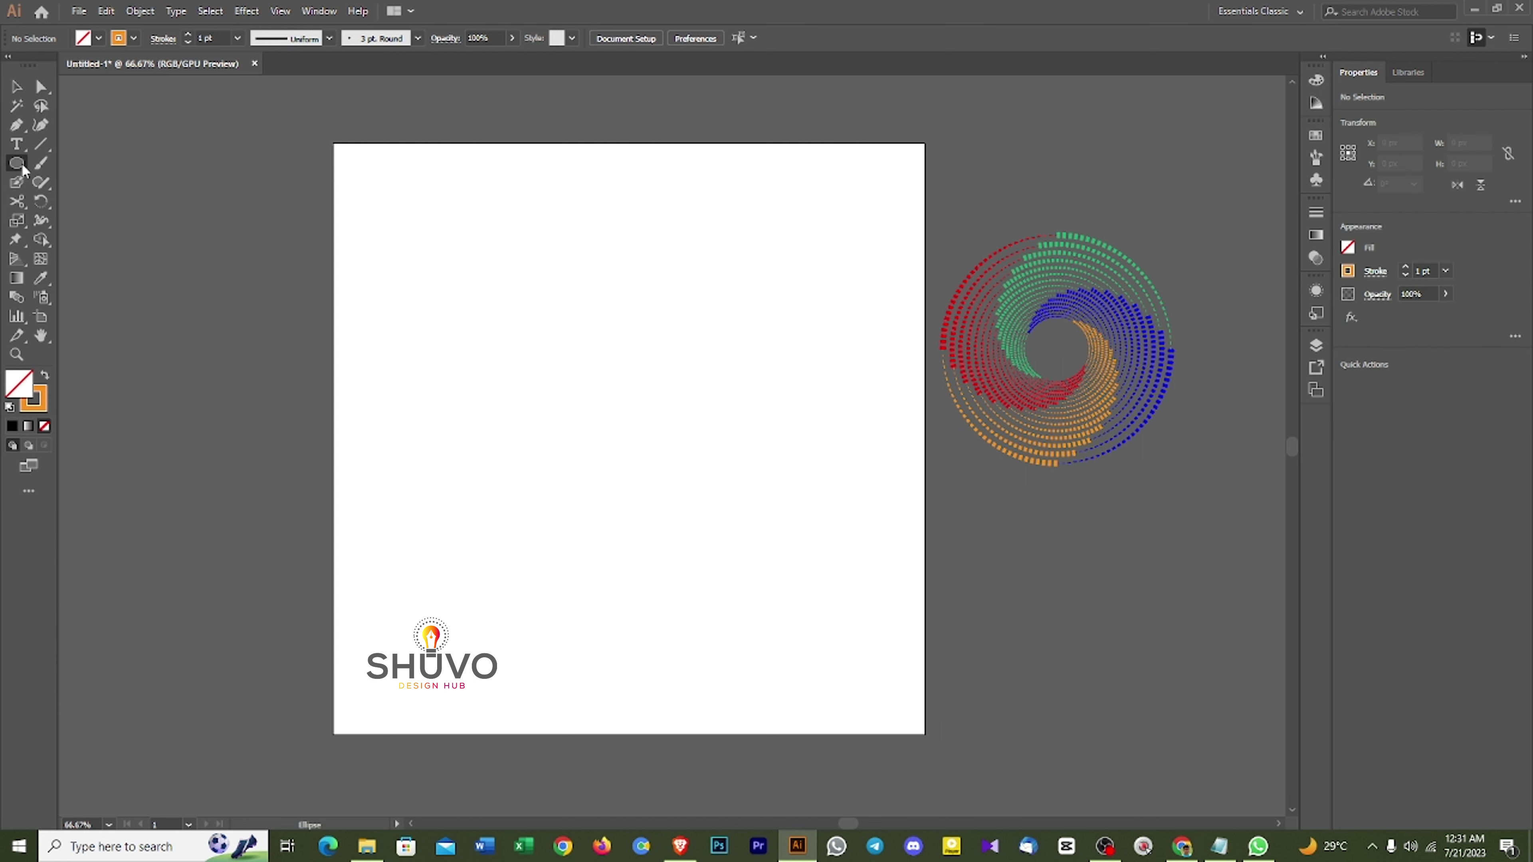
drag(655, 414, 553, 312)
click(684, 37)
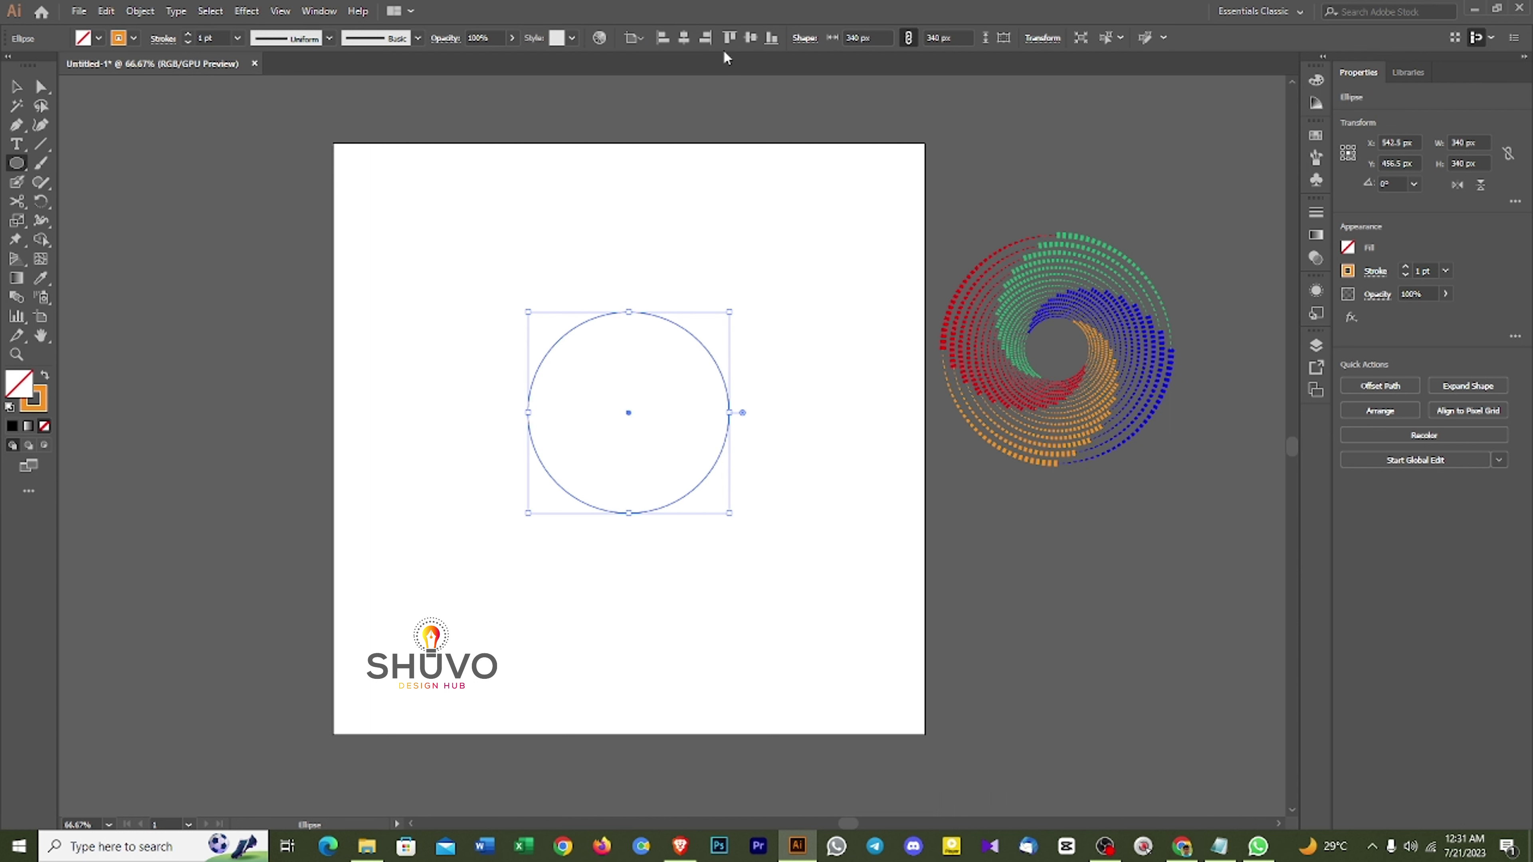
click(751, 38)
click(598, 284)
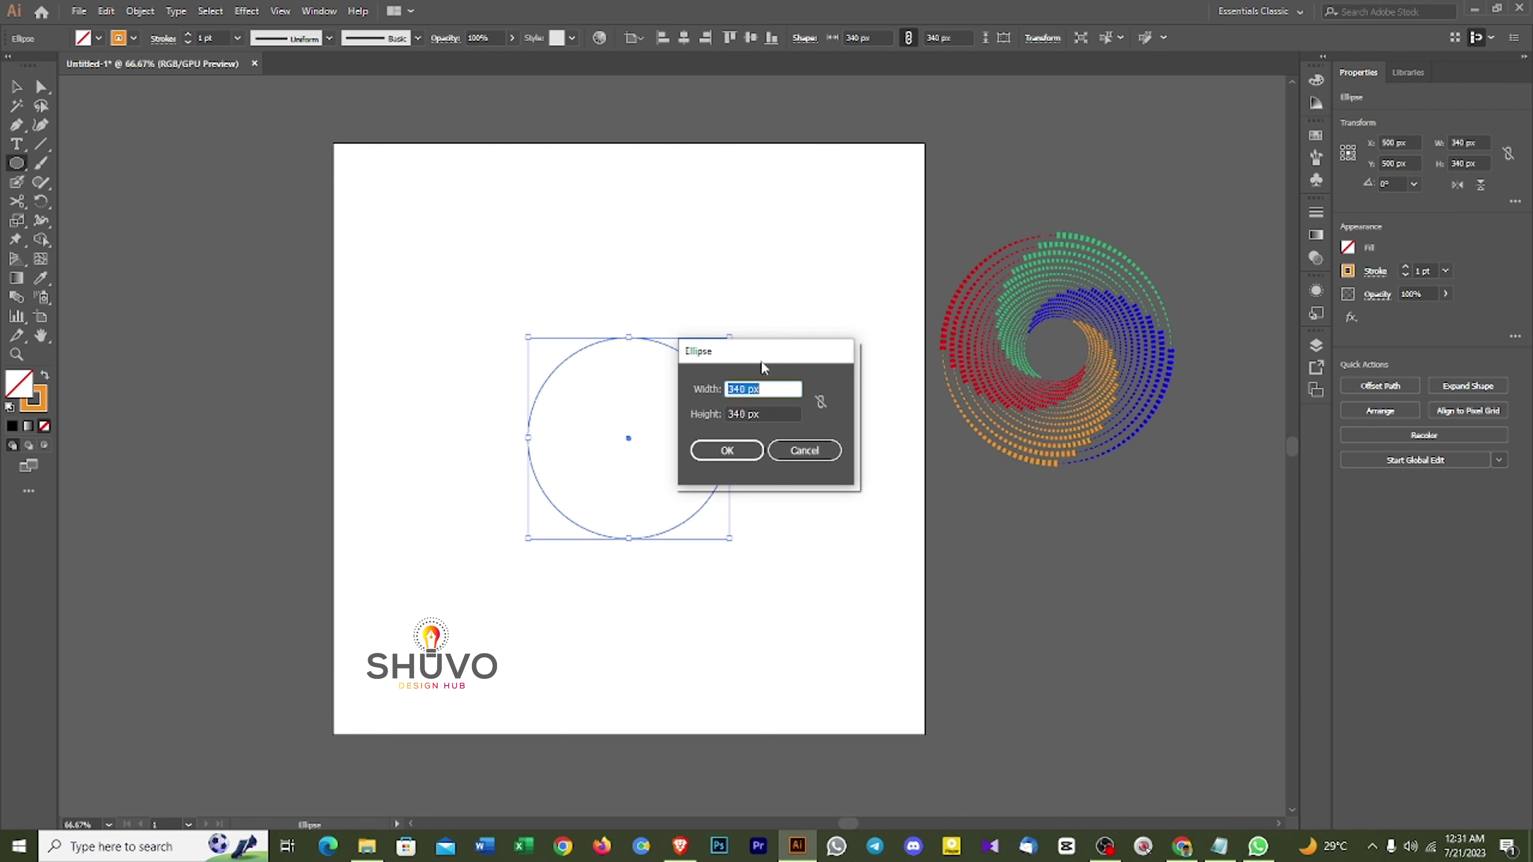
click(805, 450)
Raise the circle's stroke weight to 11 pt and turn off its dashed line.
key(v)
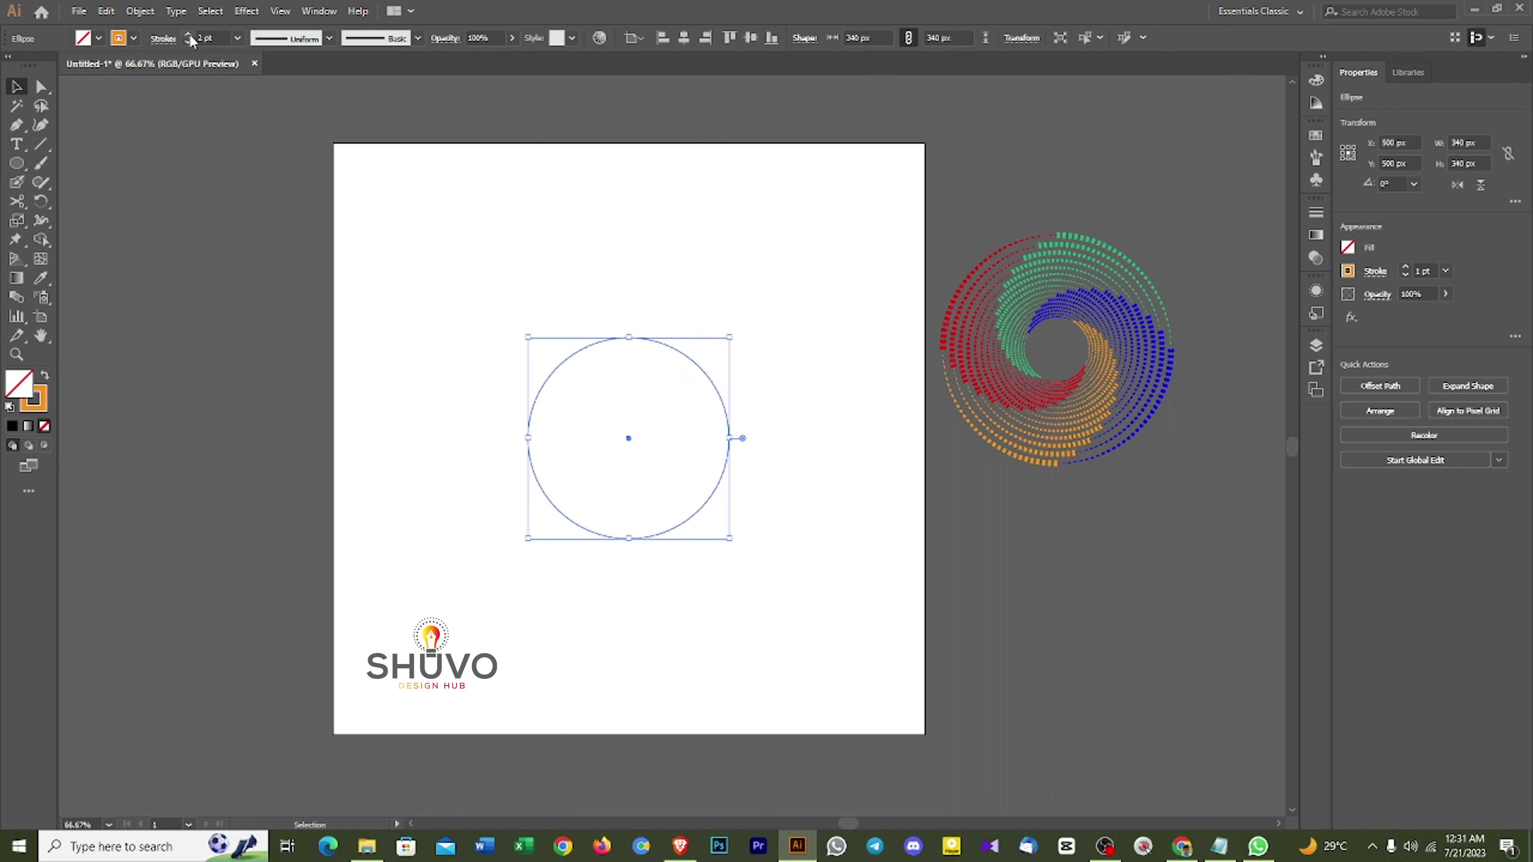
scroll(190, 35, up, 9)
scroll(190, 36, up, 1)
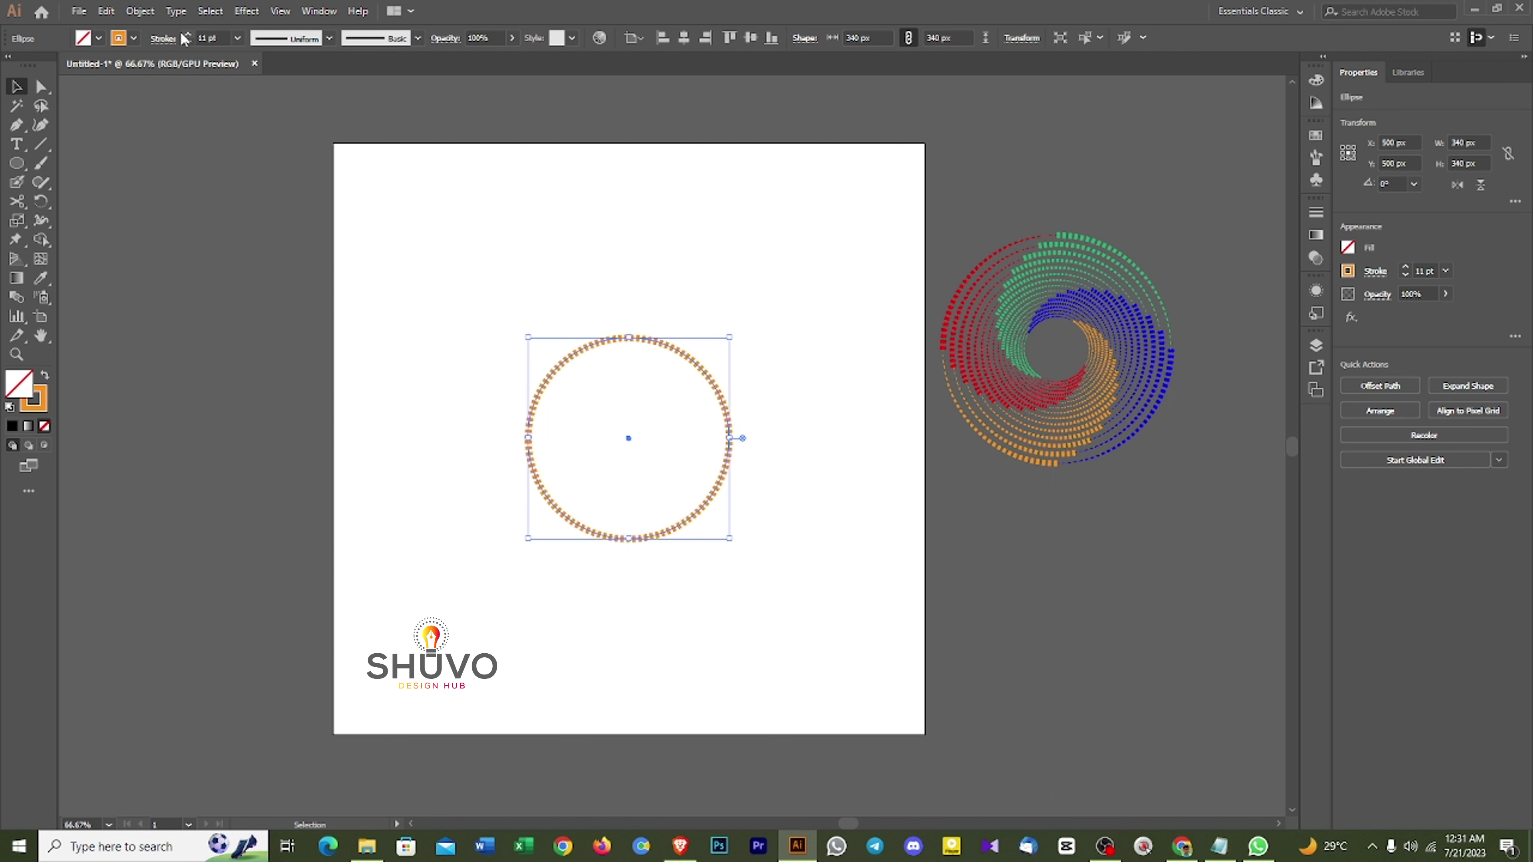
click(133, 38)
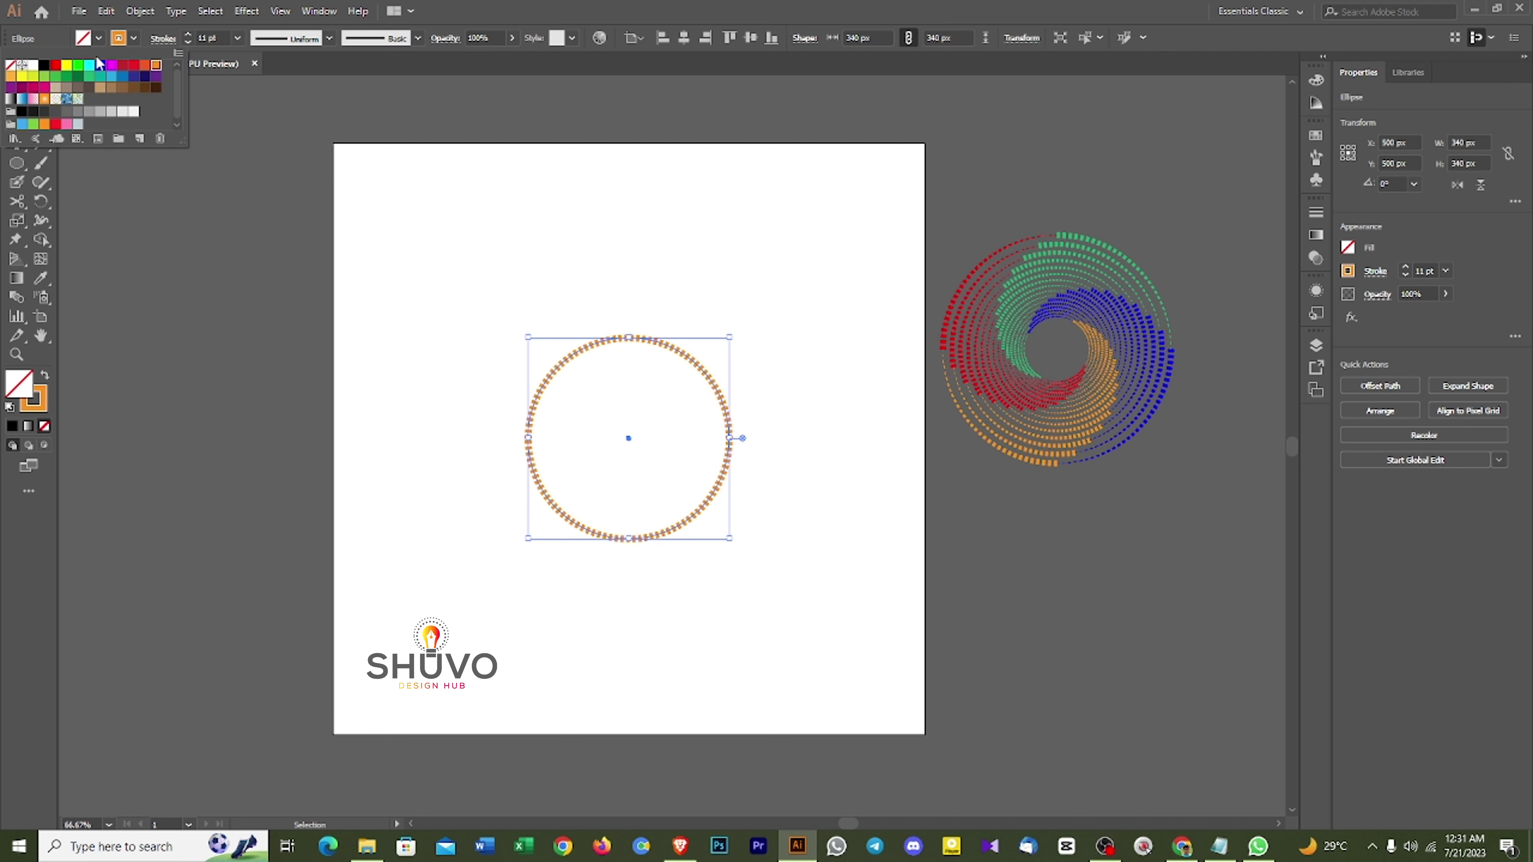
click(174, 43)
click(159, 39)
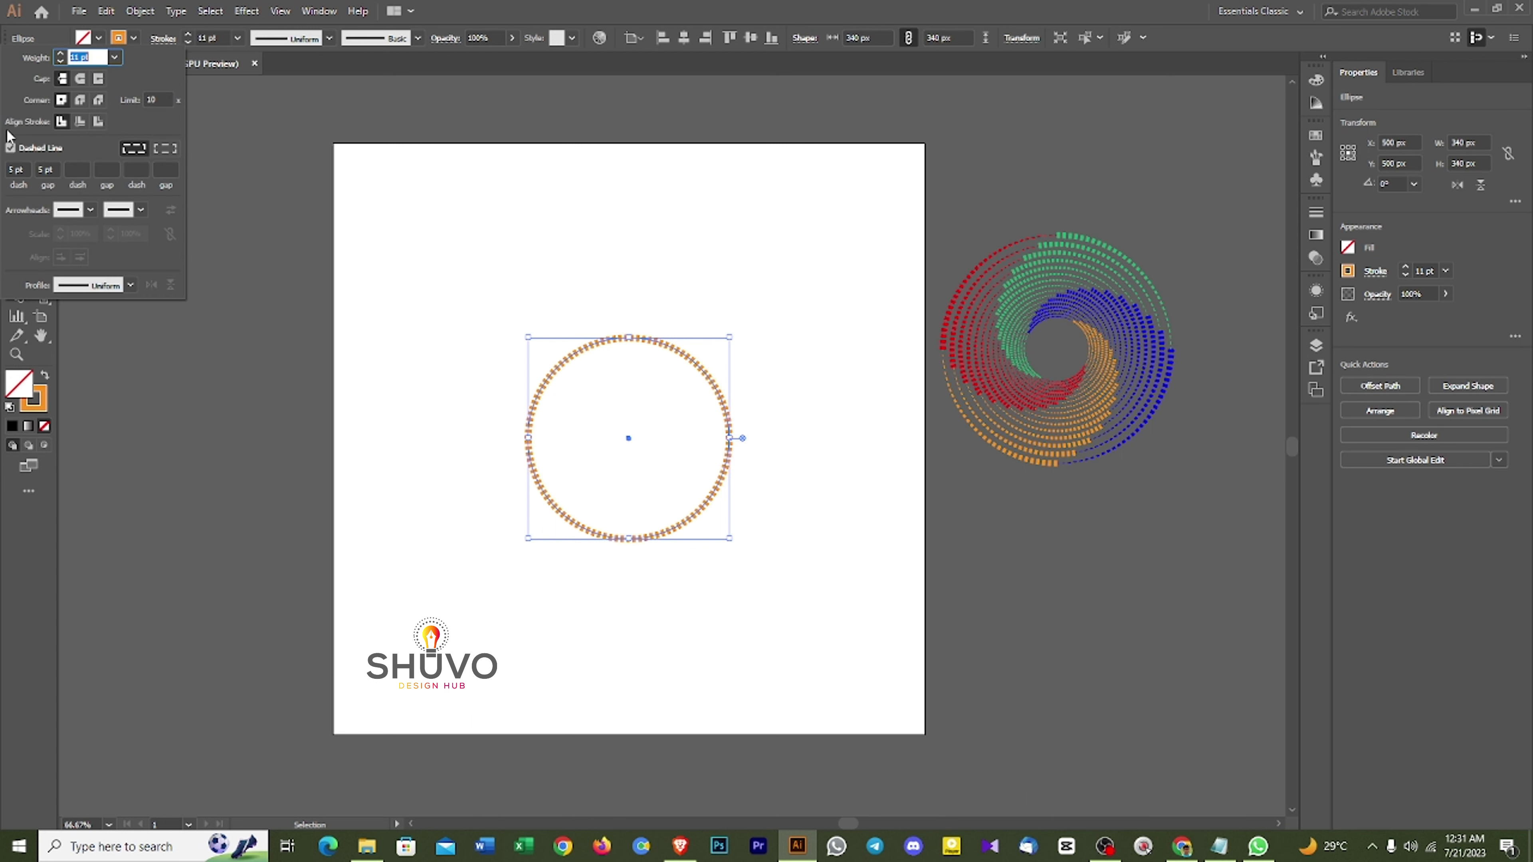
click(11, 150)
Centre the circle on the artboard again and set its stroke weight to 10 pt.
drag(639, 339, 646, 345)
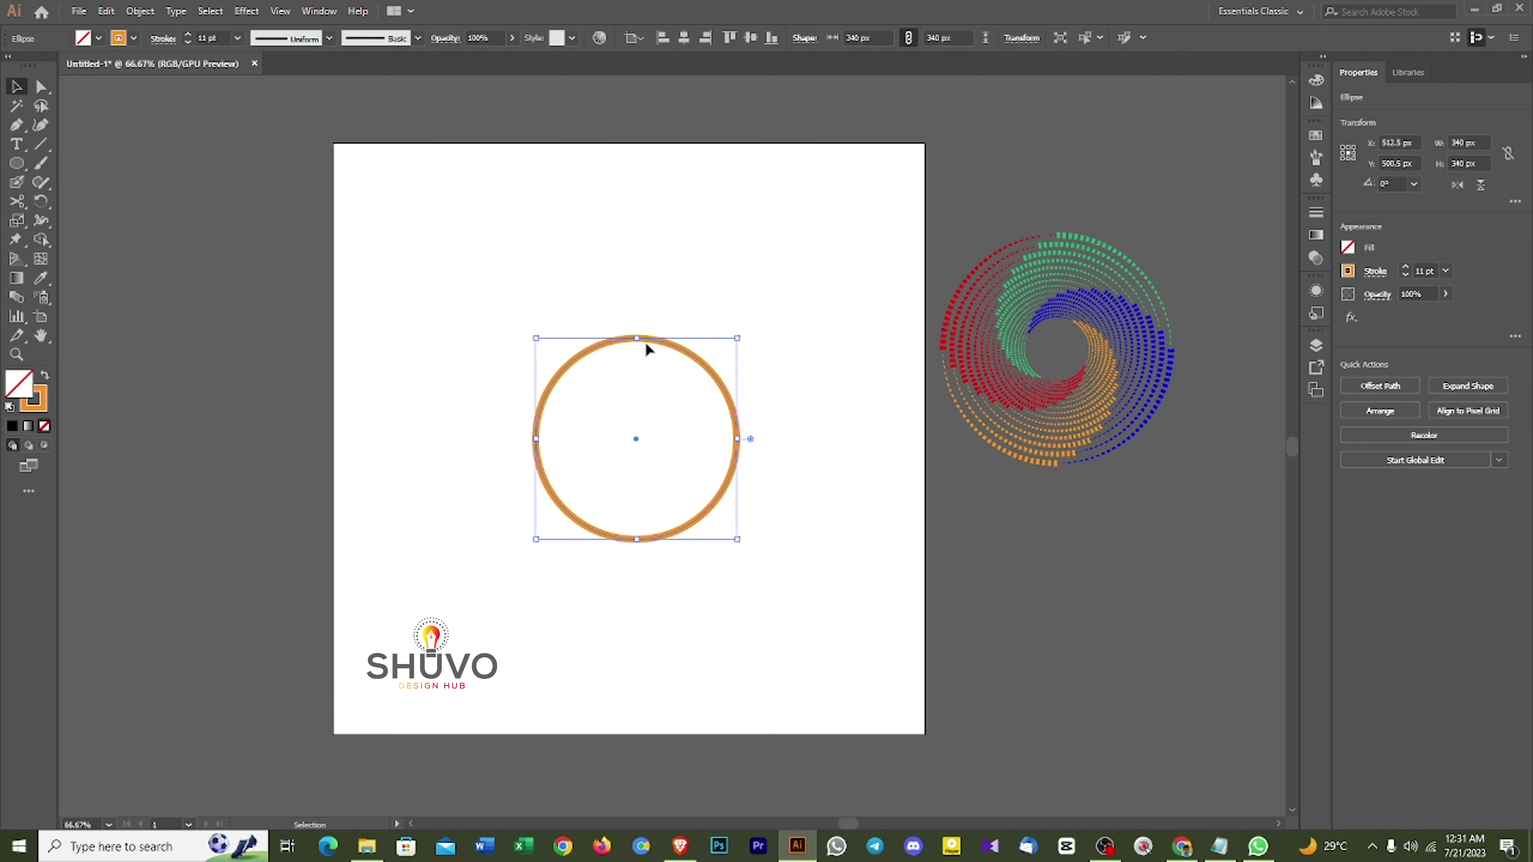
click(684, 38)
click(752, 37)
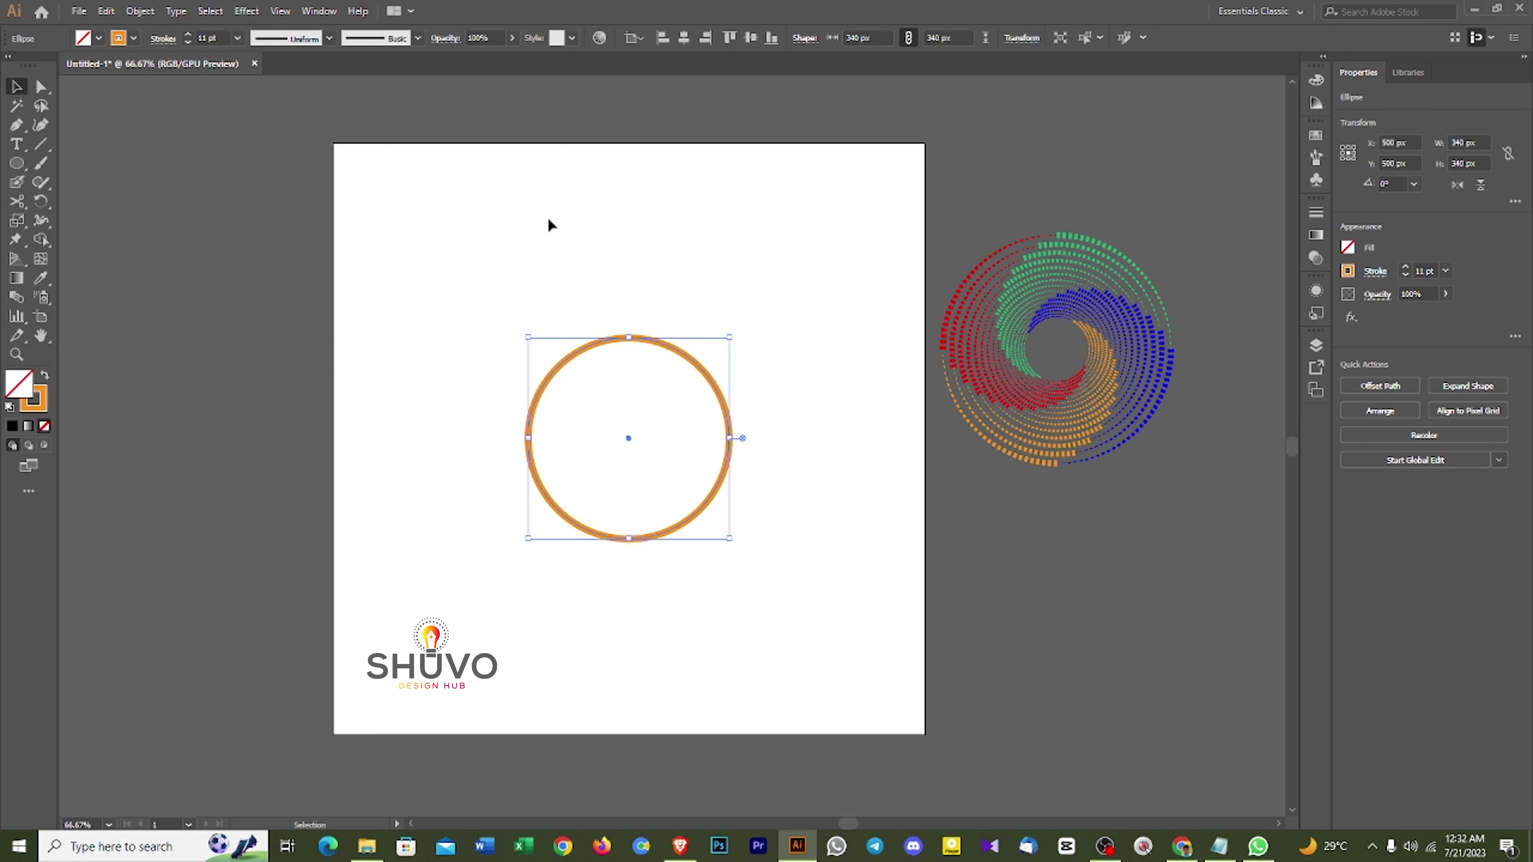
drag(510, 241, 638, 396)
click(735, 337)
drag(735, 337, 748, 366)
drag(616, 376, 615, 376)
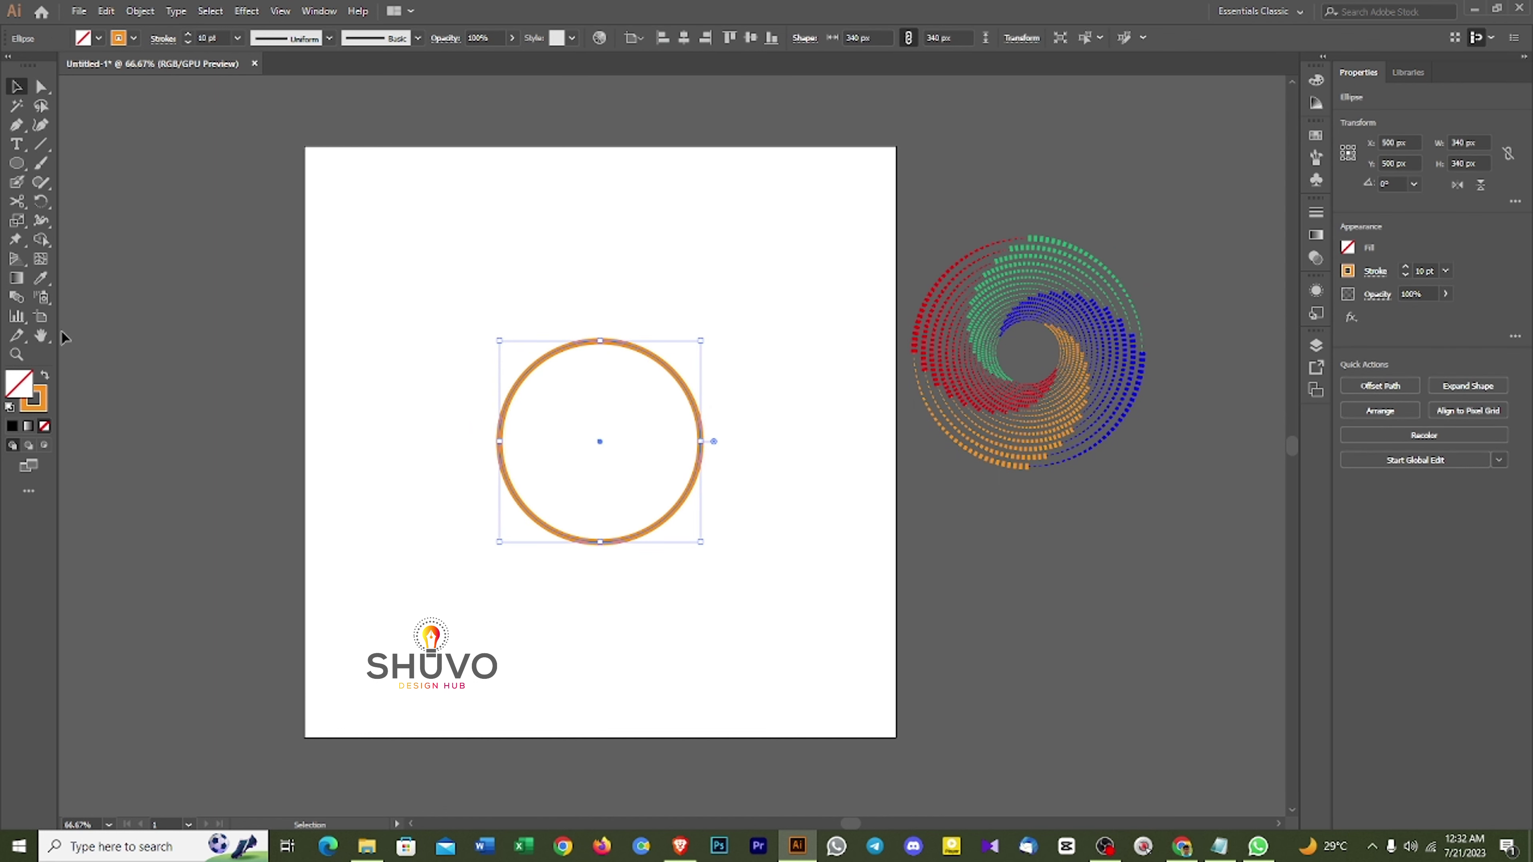
Cut the circle at its four anchor points with the Scissors tool and deselect the pieces.
click(17, 201)
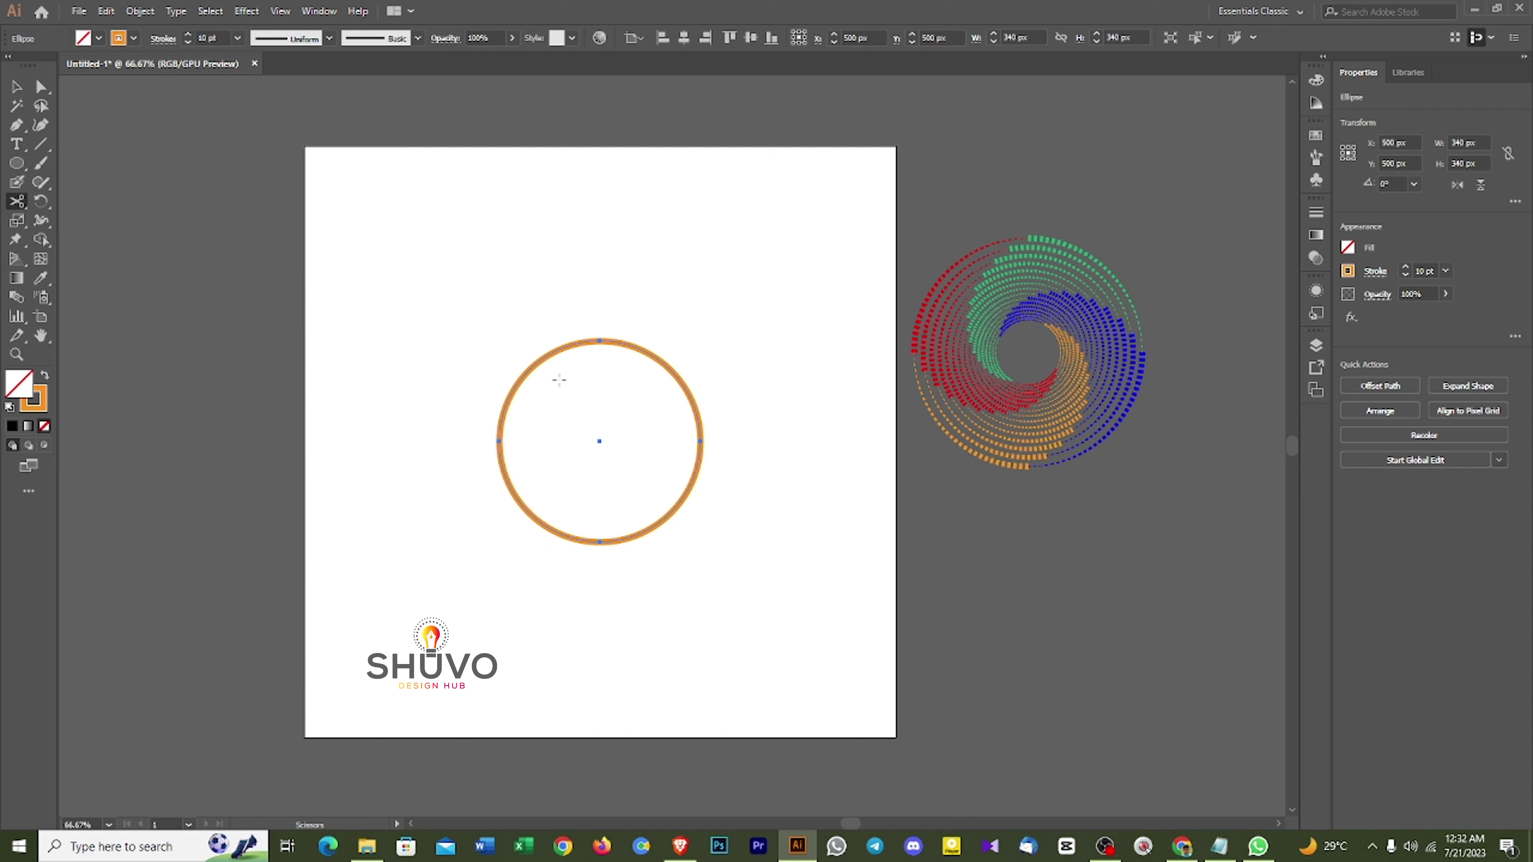
click(599, 341)
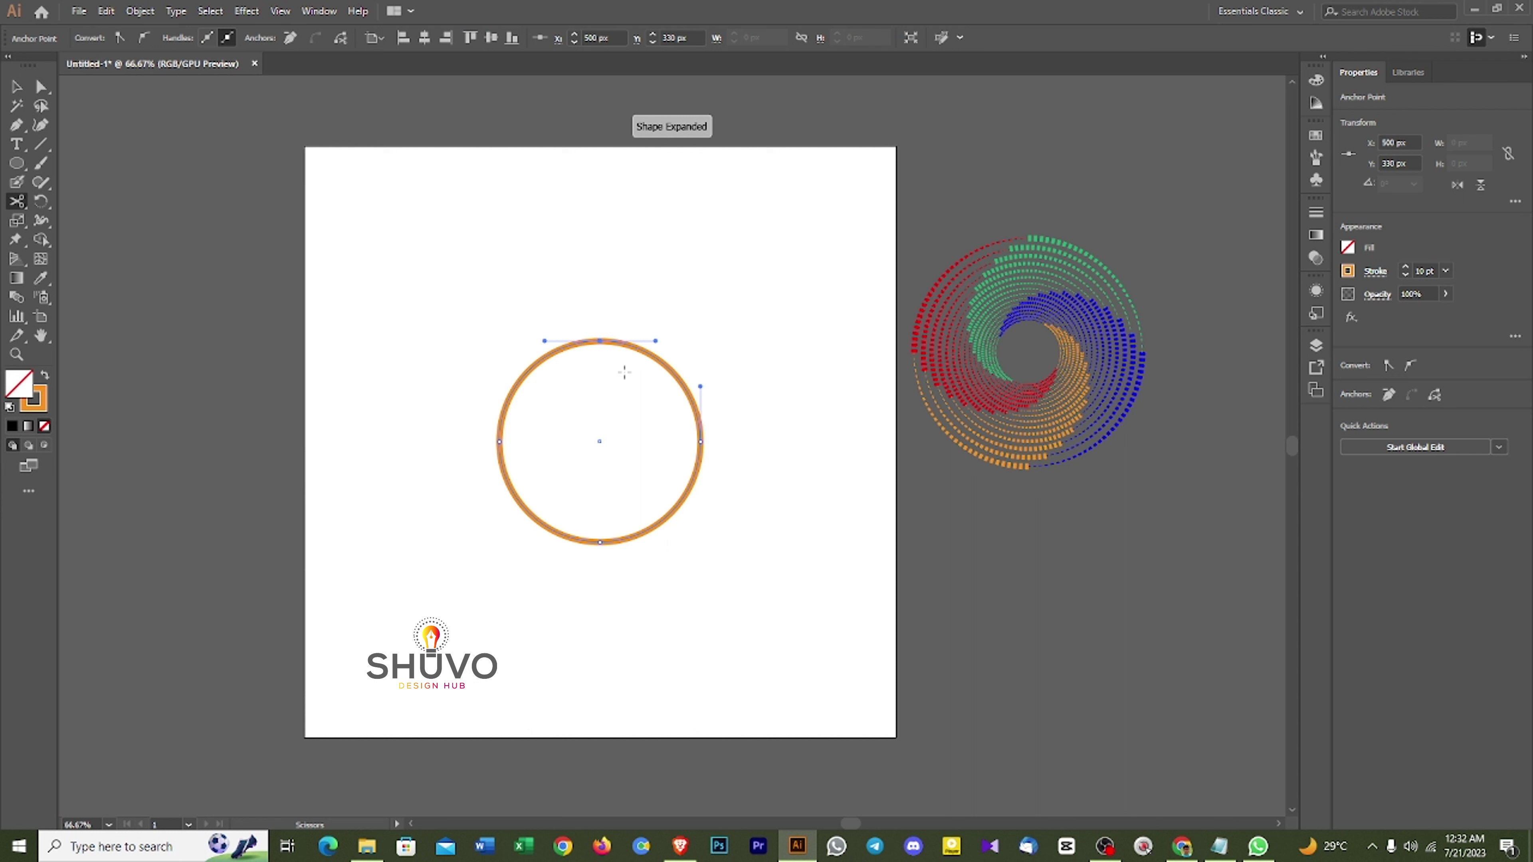
click(700, 440)
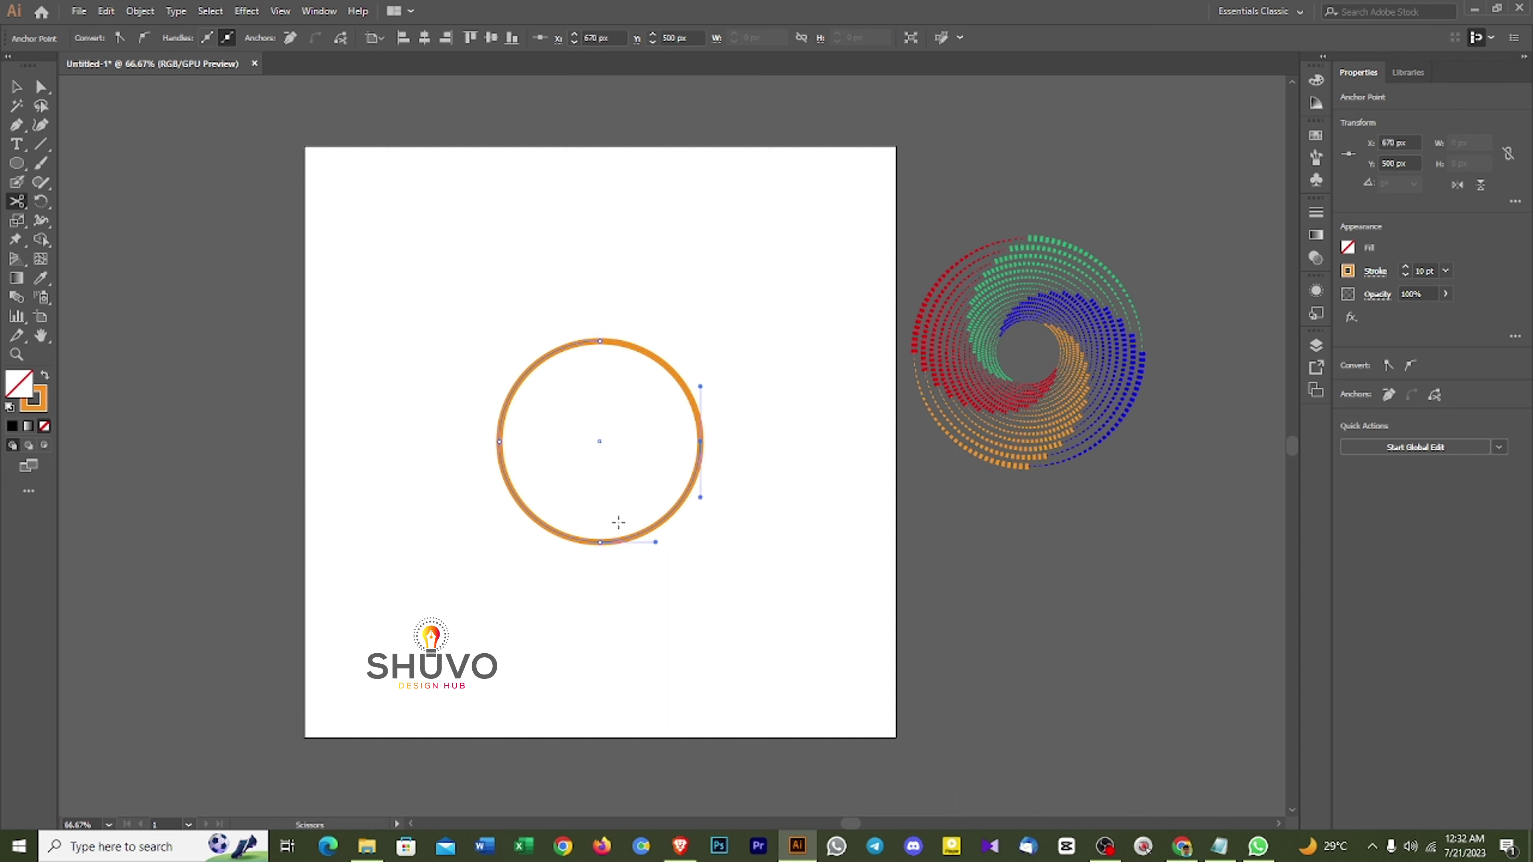
click(601, 542)
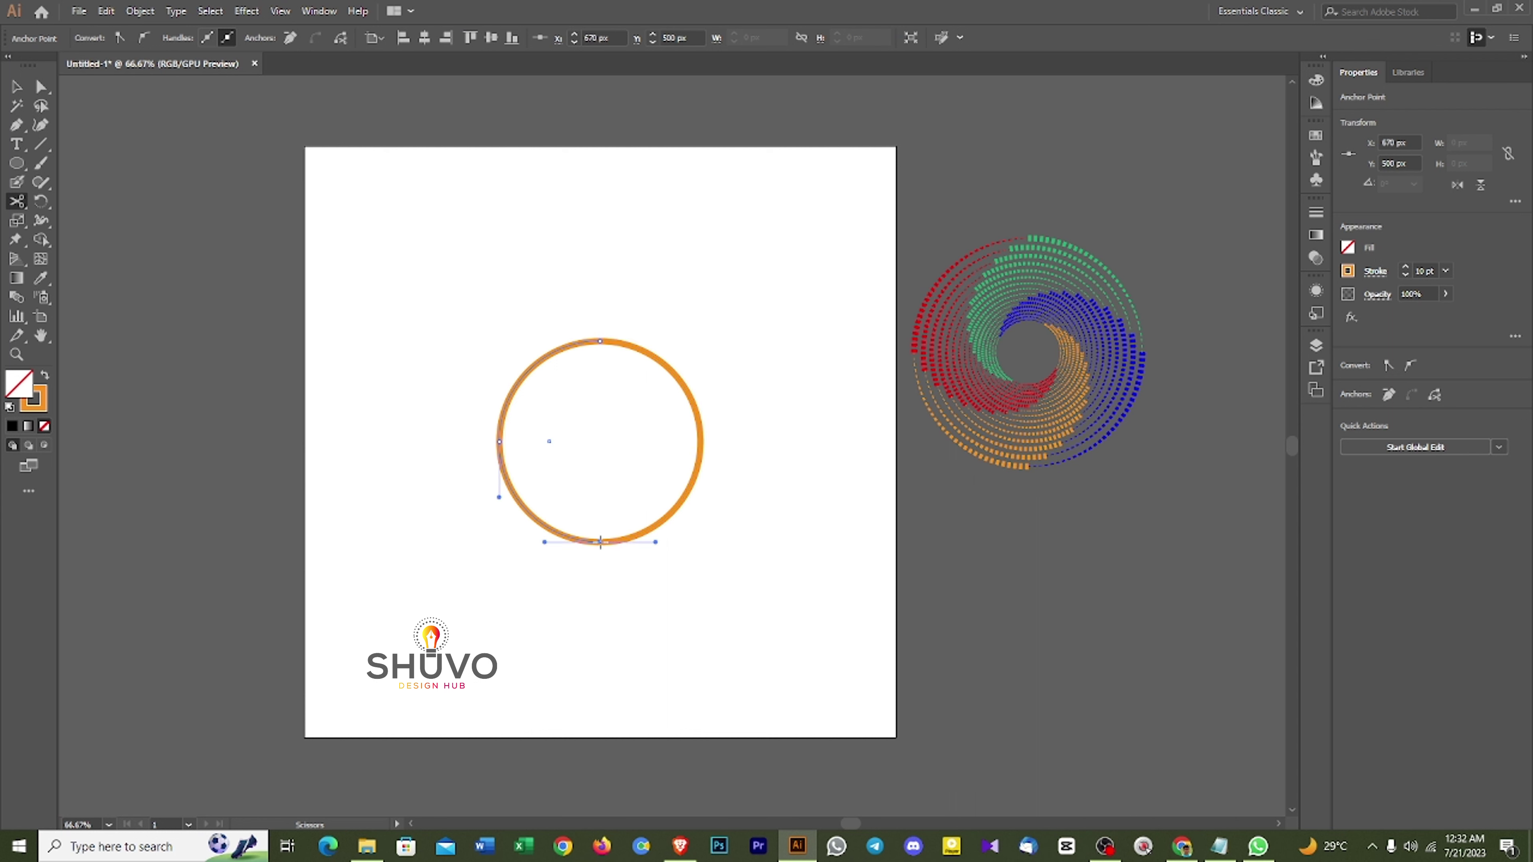
click(500, 444)
key(v)
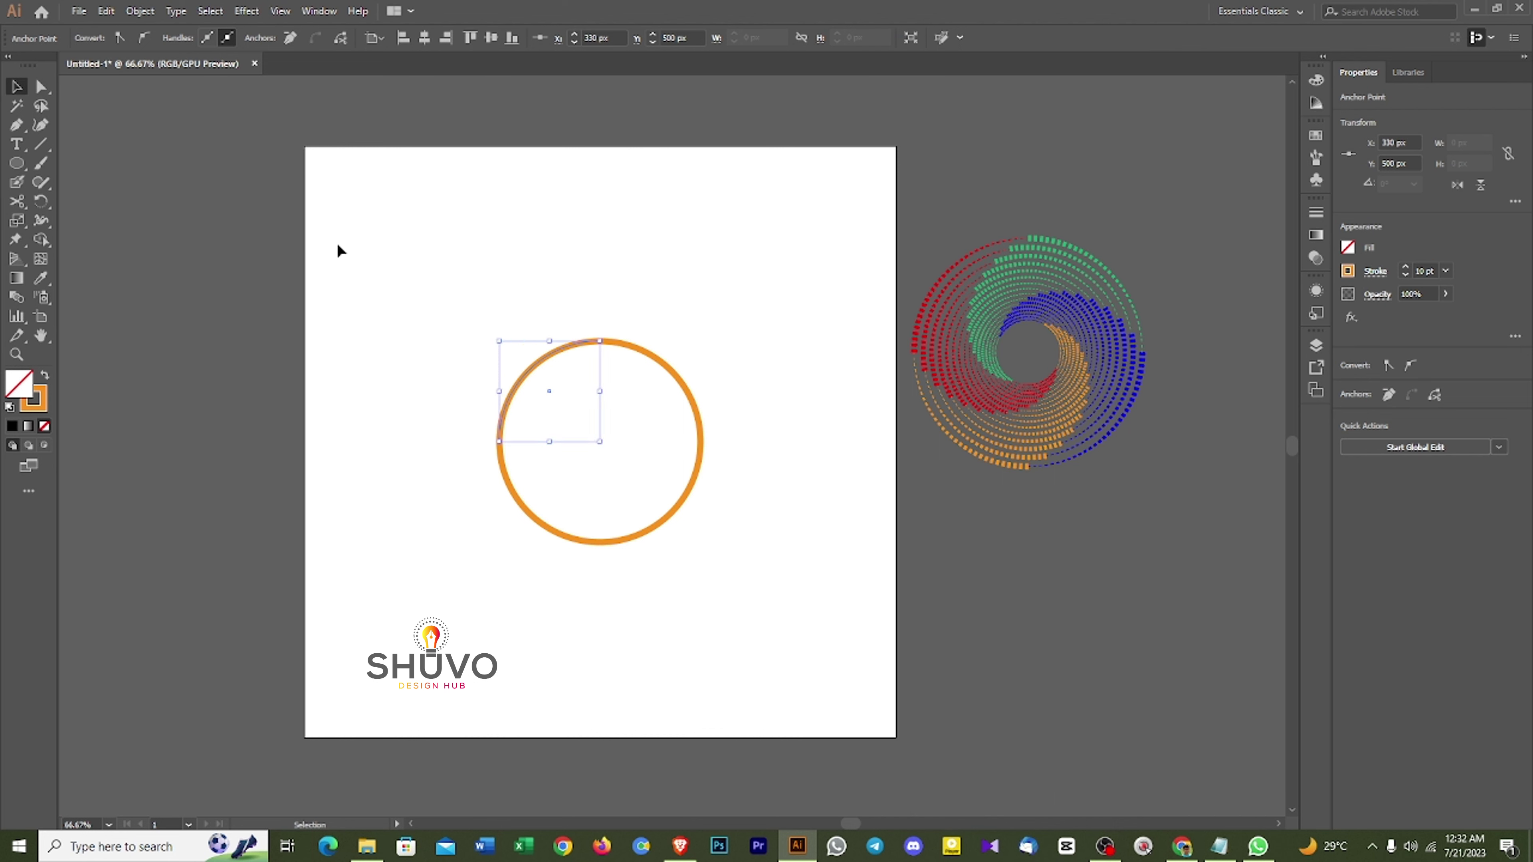
click(339, 250)
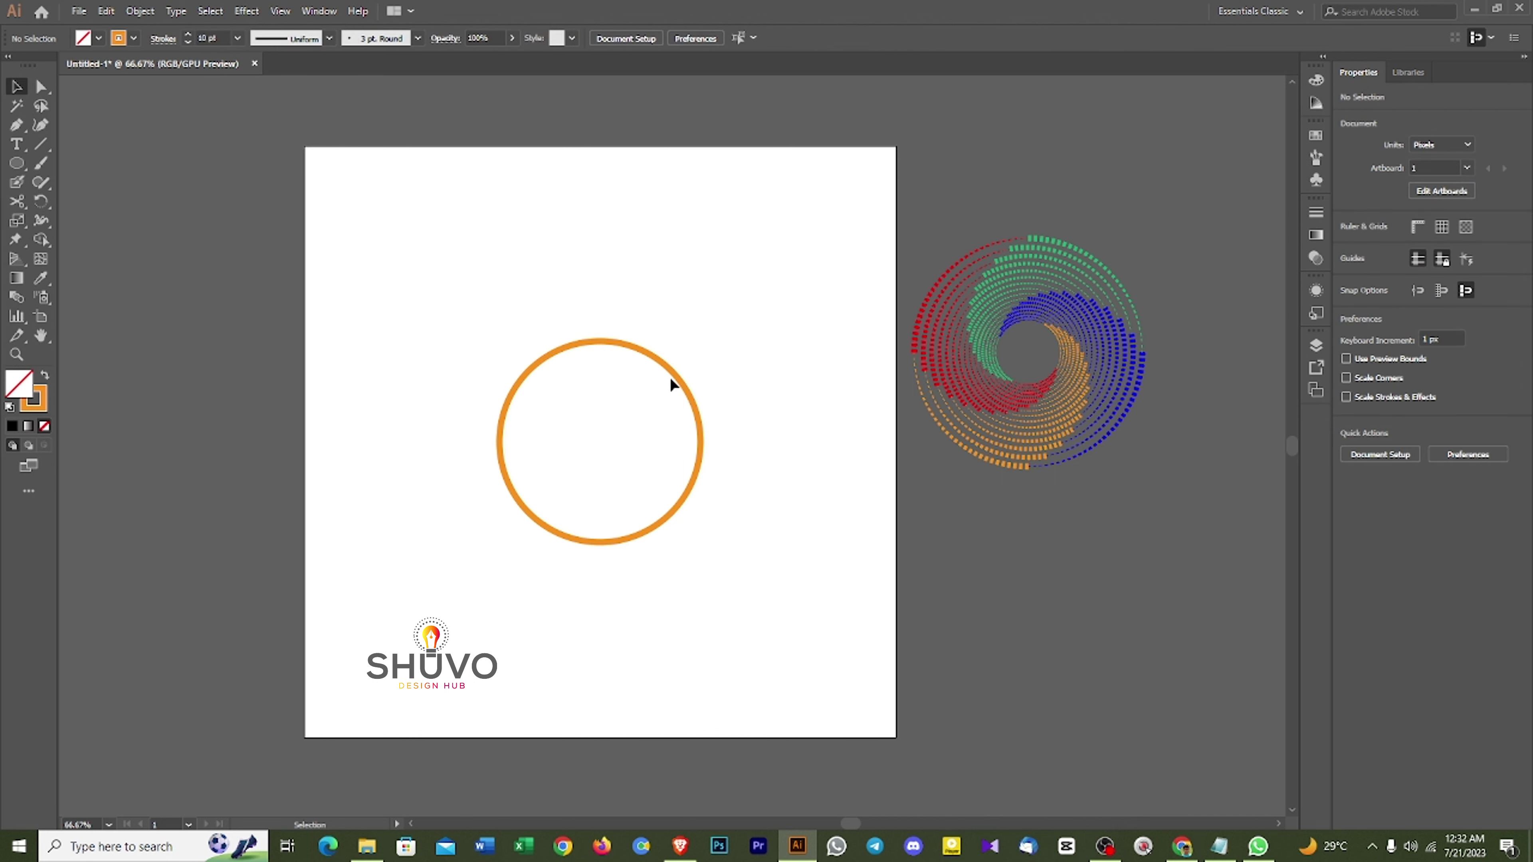
Pull the lower-left, upper-right and lower-right quarter arcs apart to check that the circle is split.
click(688, 399)
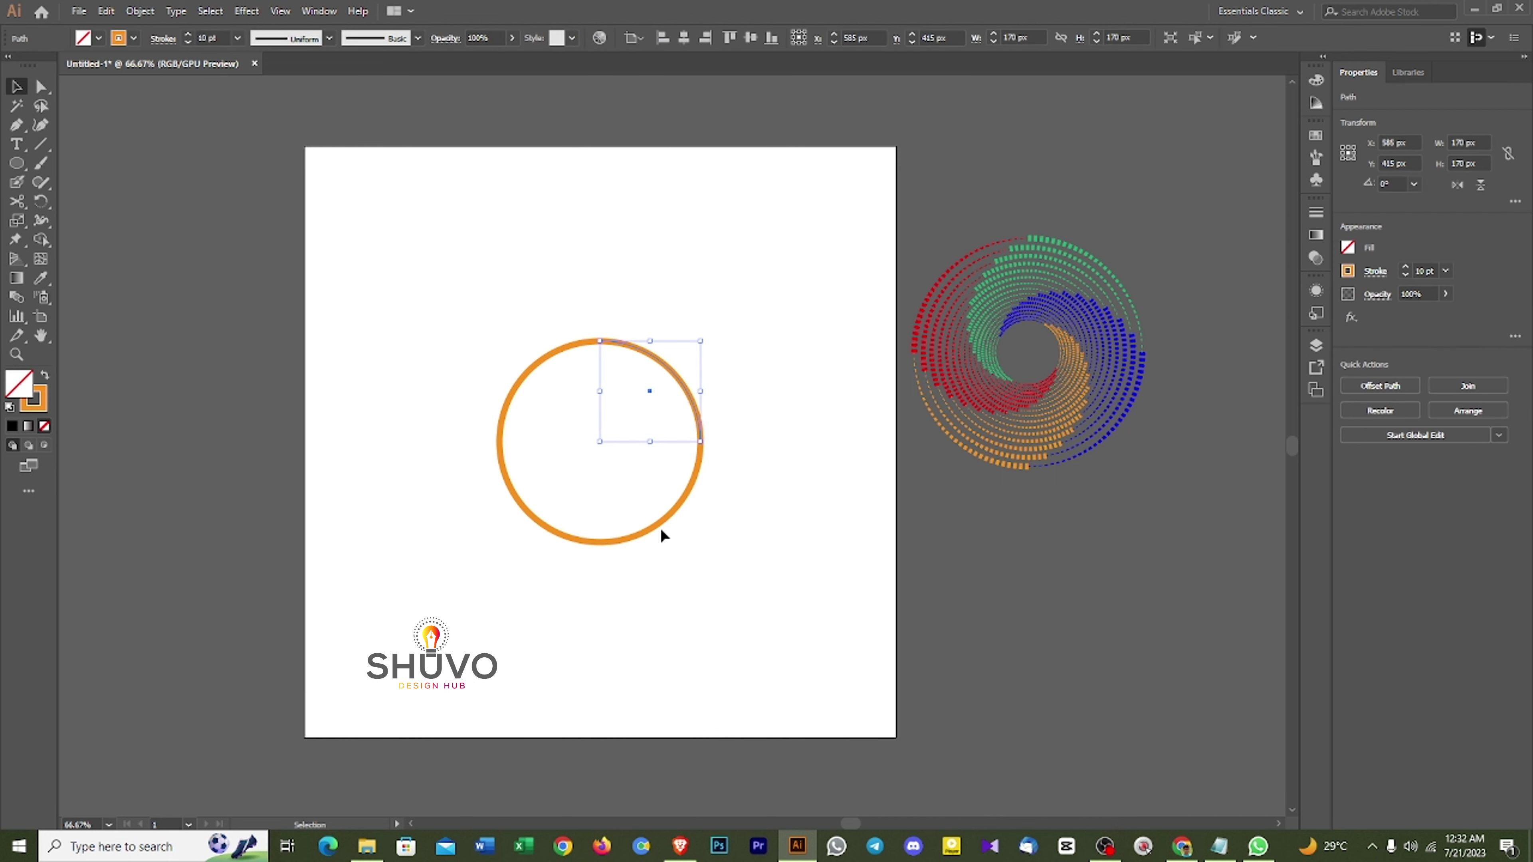
click(657, 519)
click(656, 521)
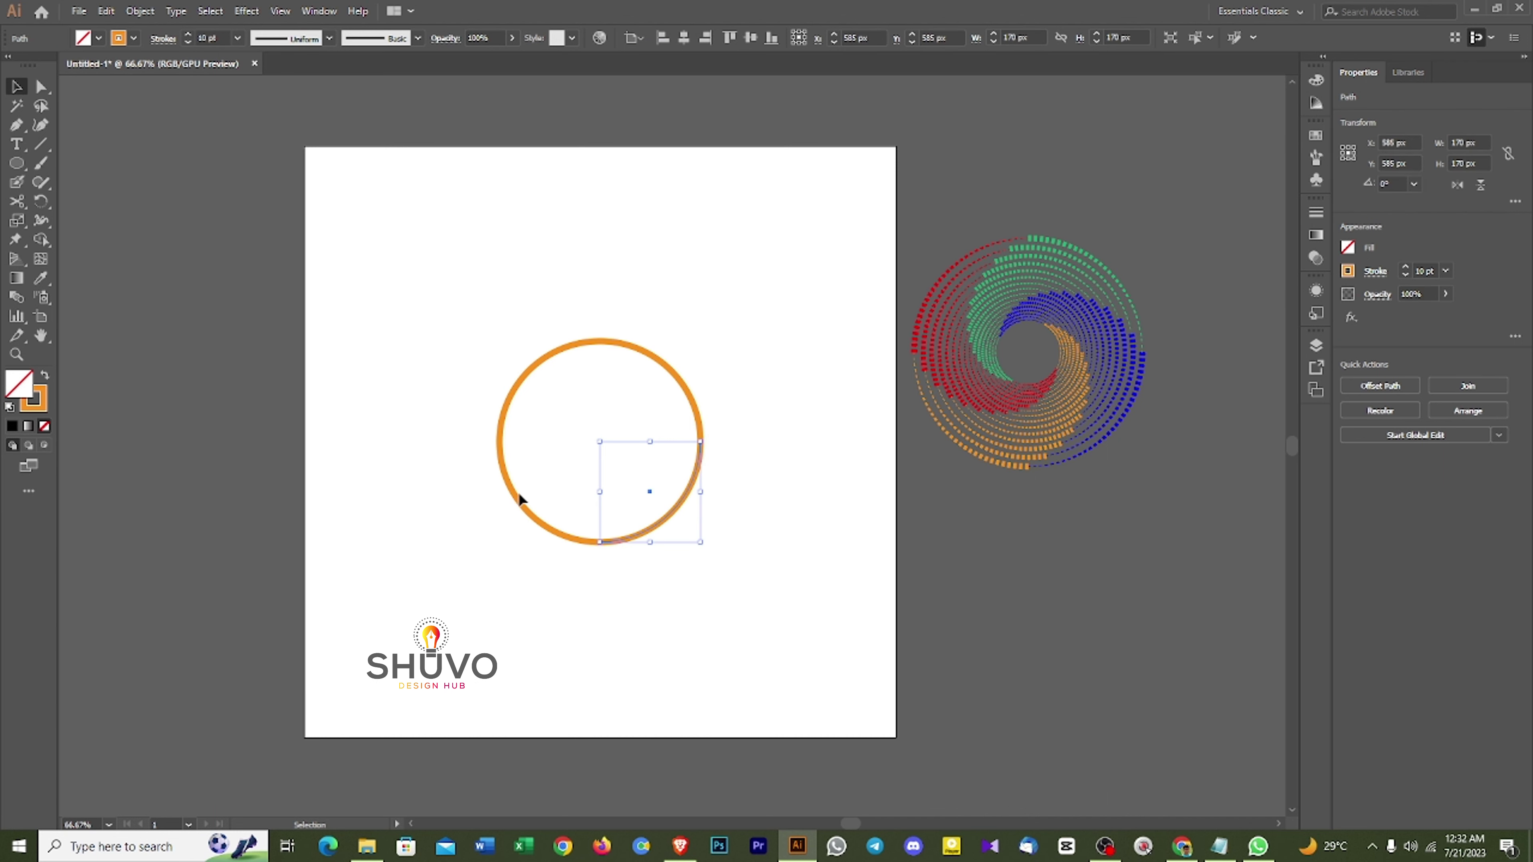
click(517, 505)
drag(518, 501, 346, 534)
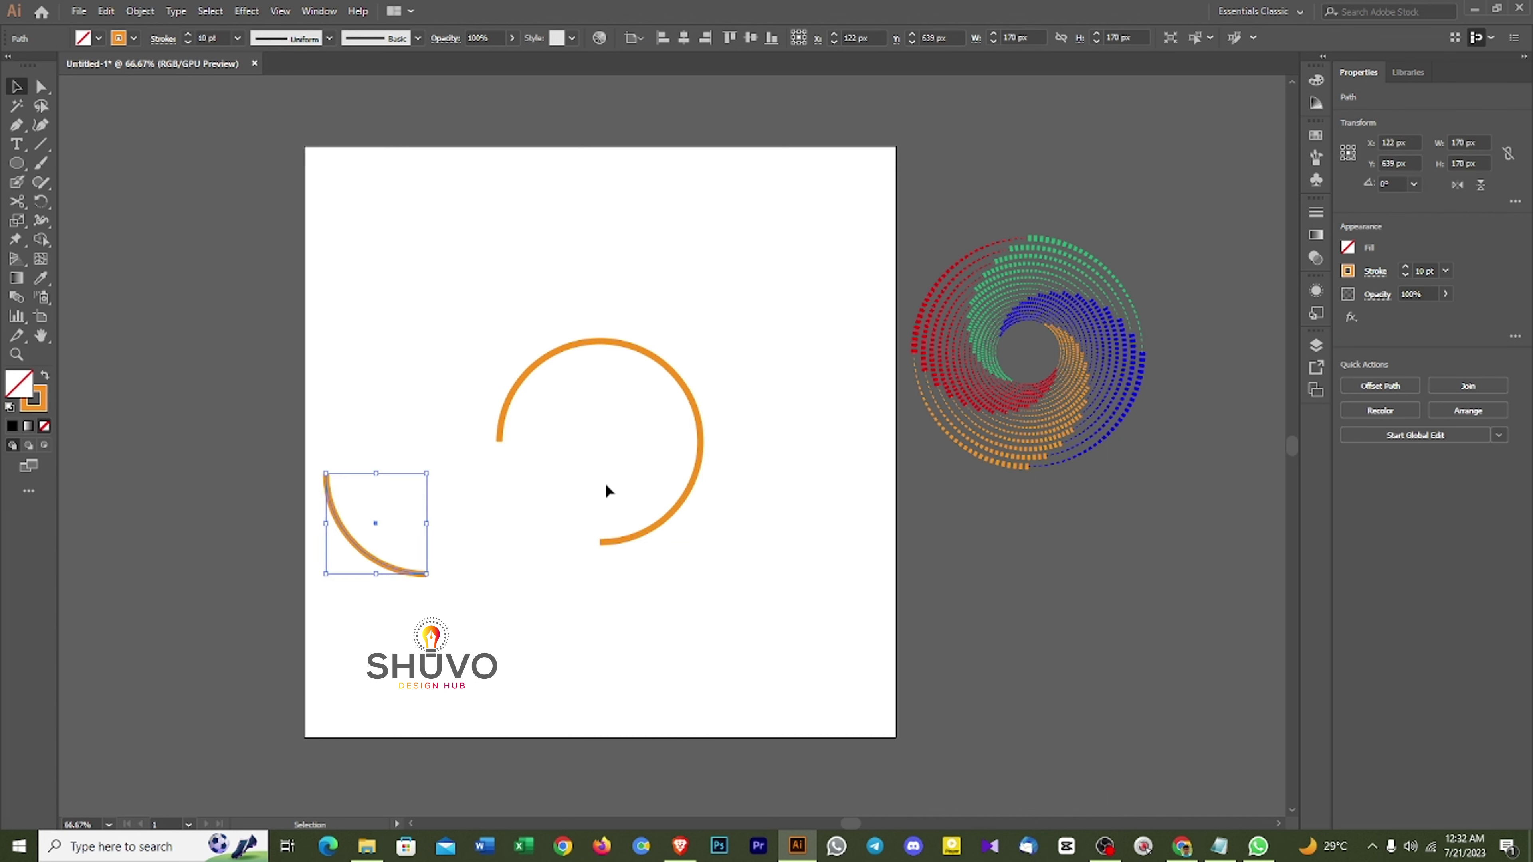
click(560, 352)
drag(631, 346, 727, 317)
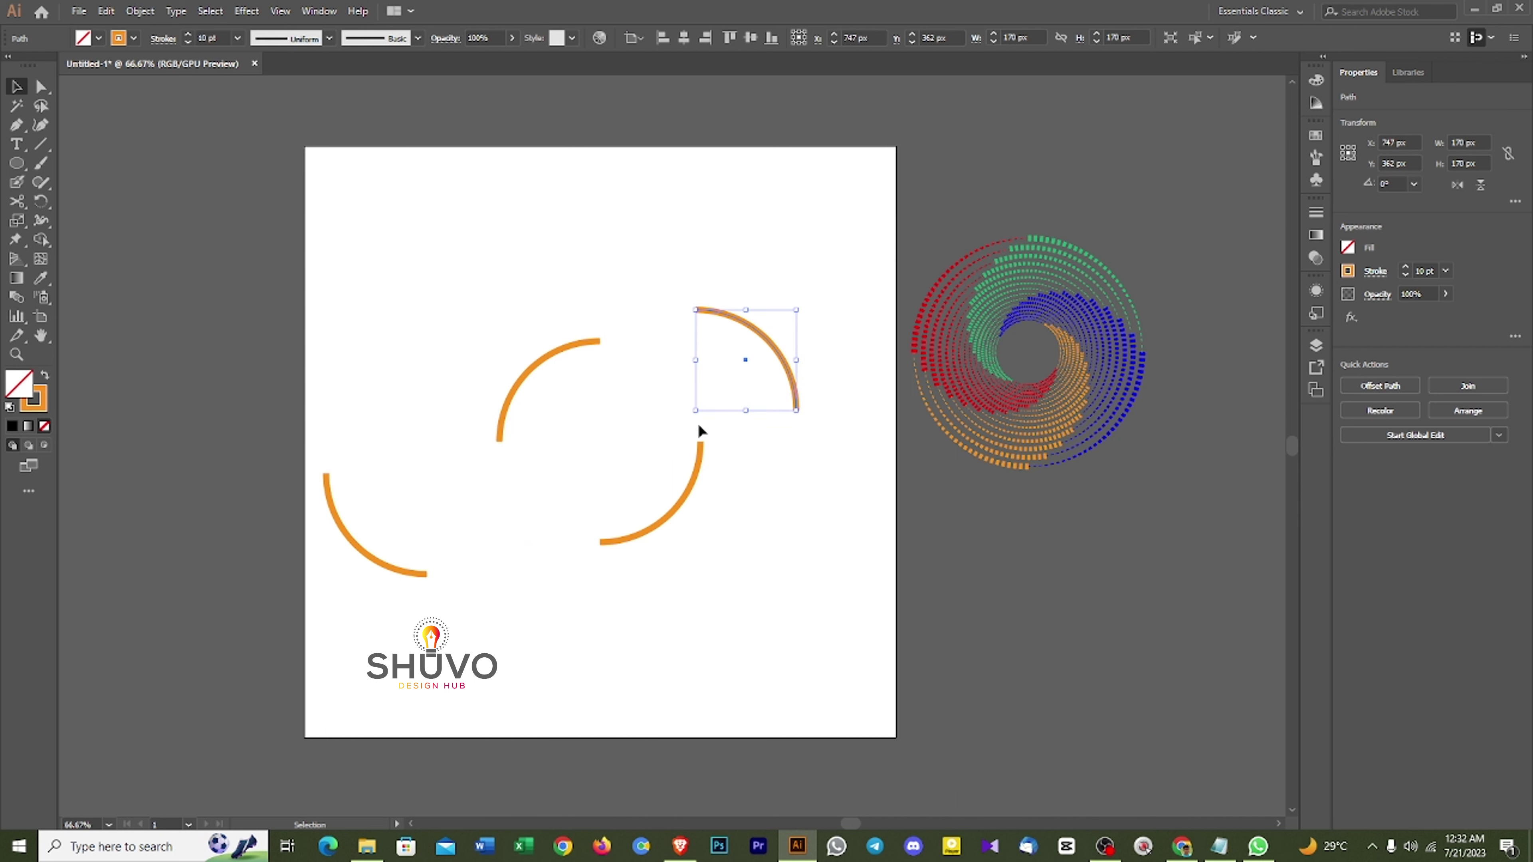
drag(699, 503, 733, 530)
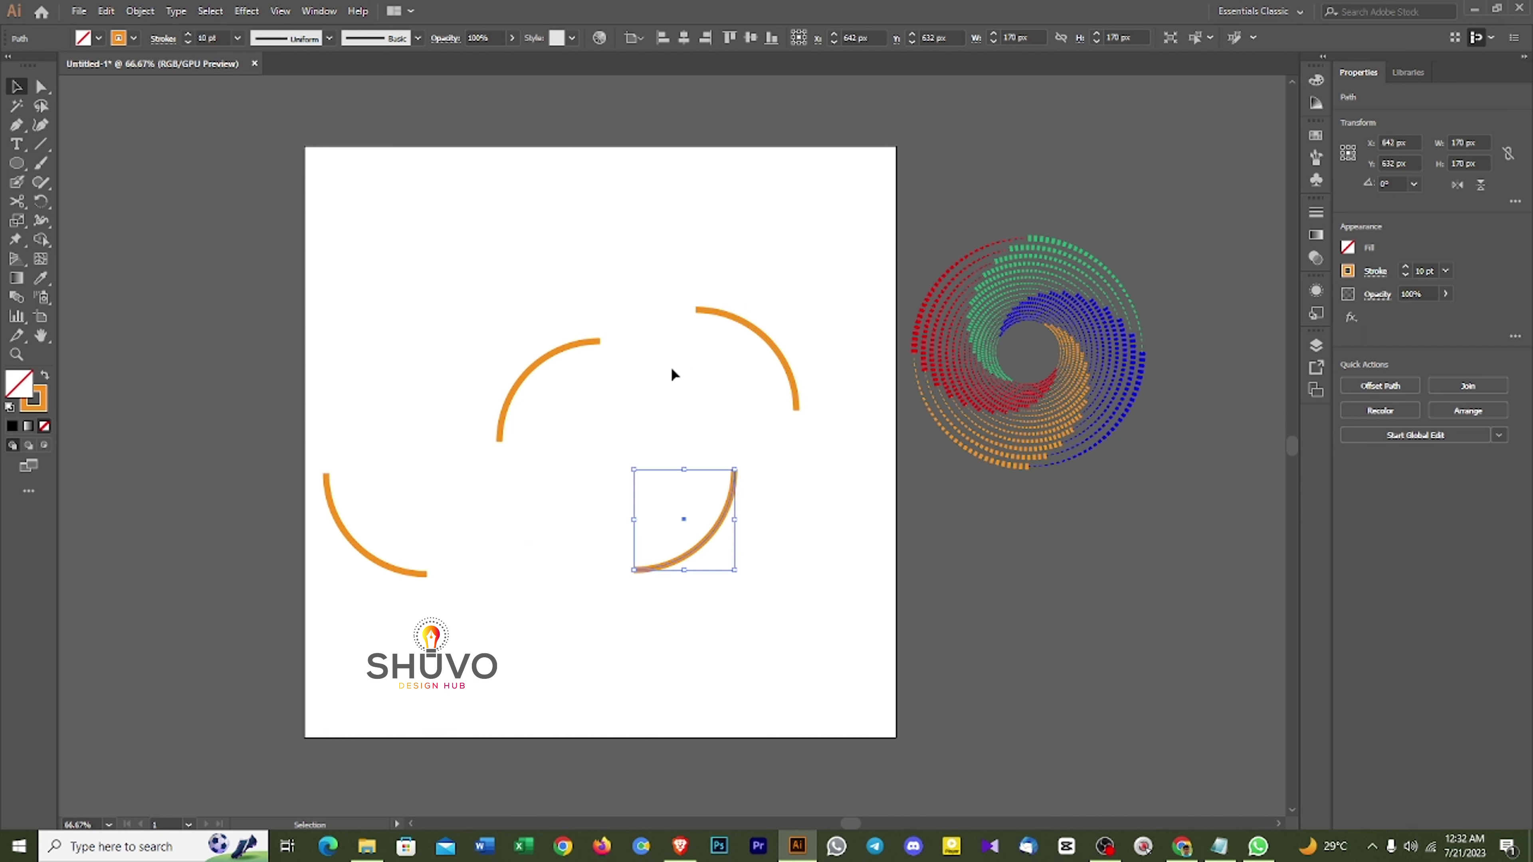
Undo the moves of the quarter arcs to restore the full circle and leave everything deselected.
key(ctrl+z)
key(ctrl+z)
key(ctrl+z)
key(ctrl+z)
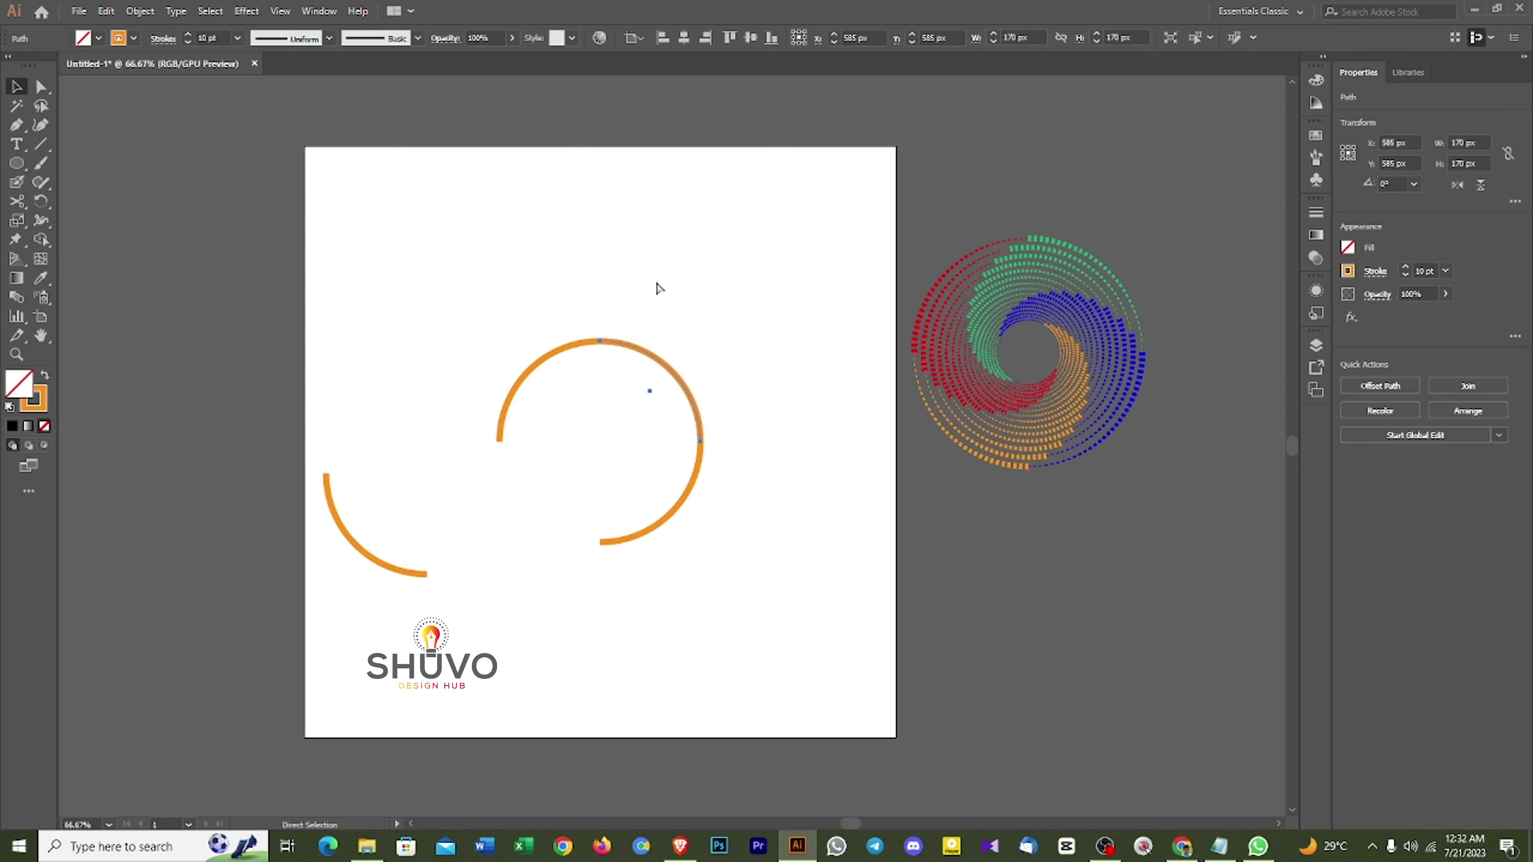
key(v)
drag(504, 293, 784, 592)
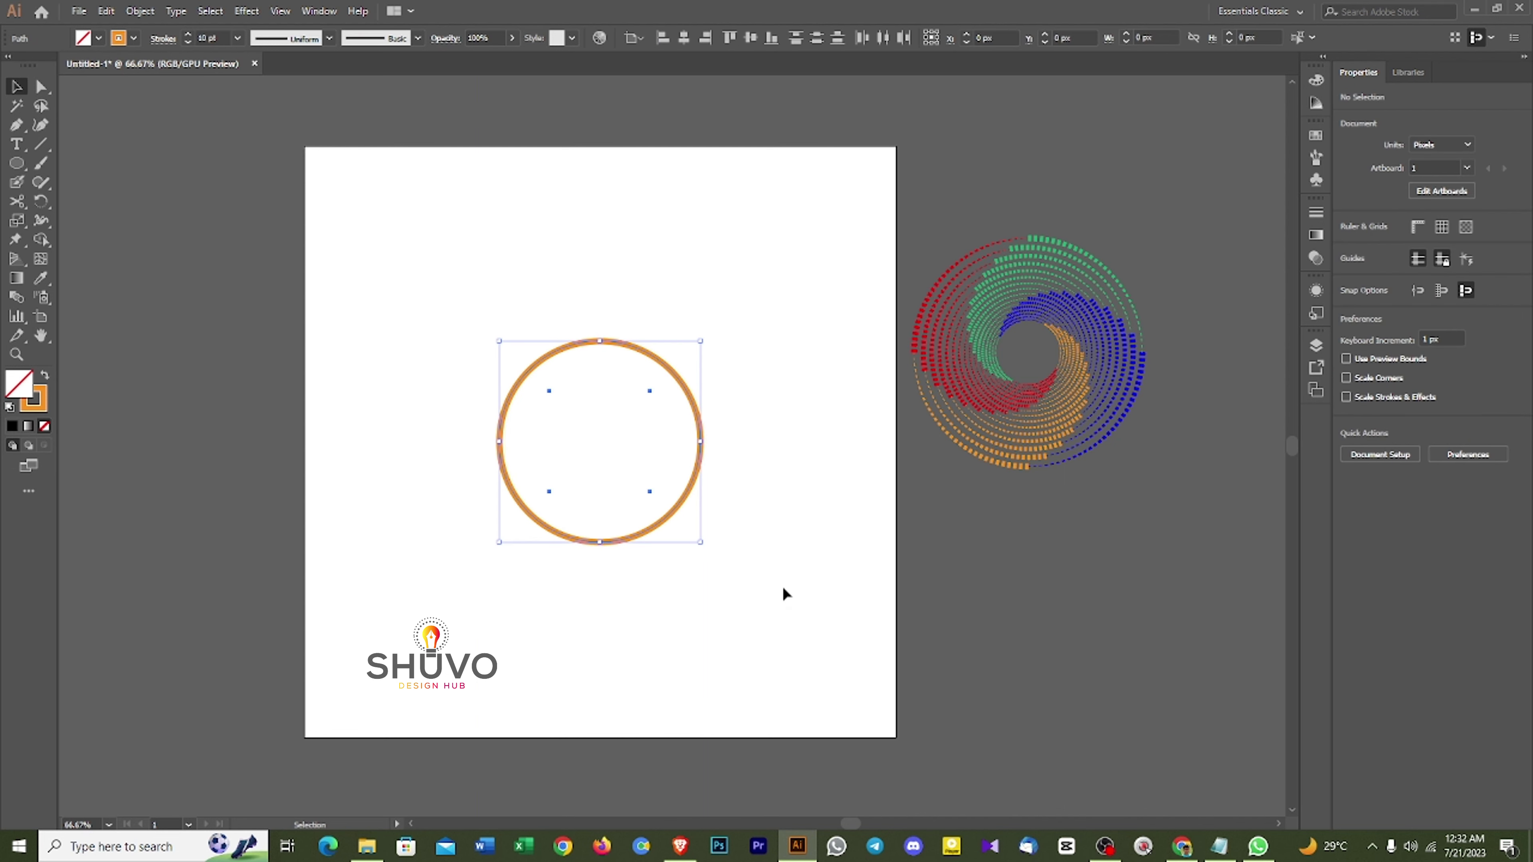
click(630, 283)
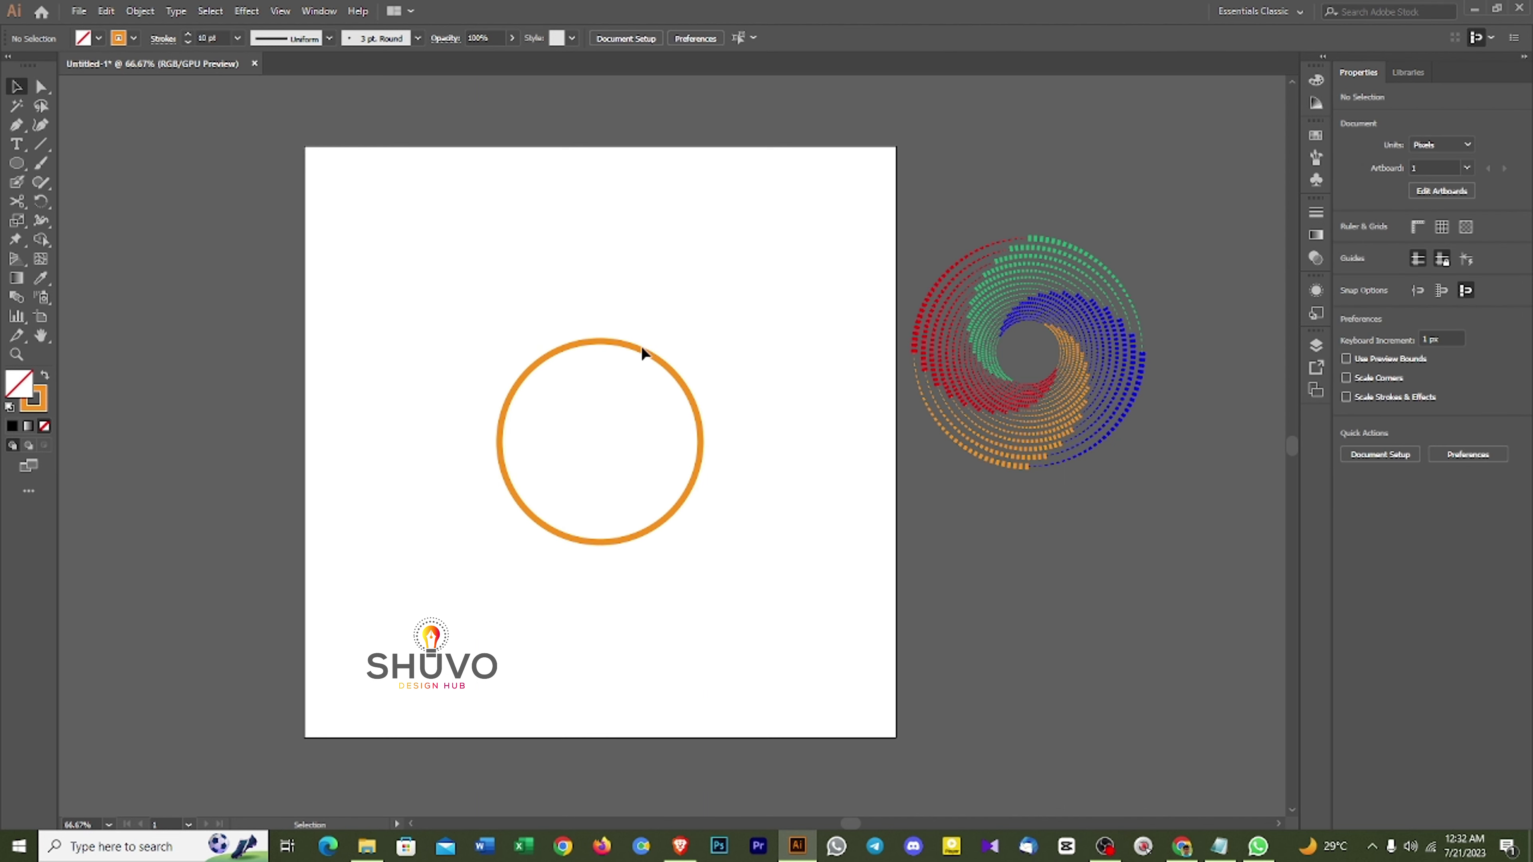
Colour the stroke of the circle's upper-right quarter arc red.
click(646, 355)
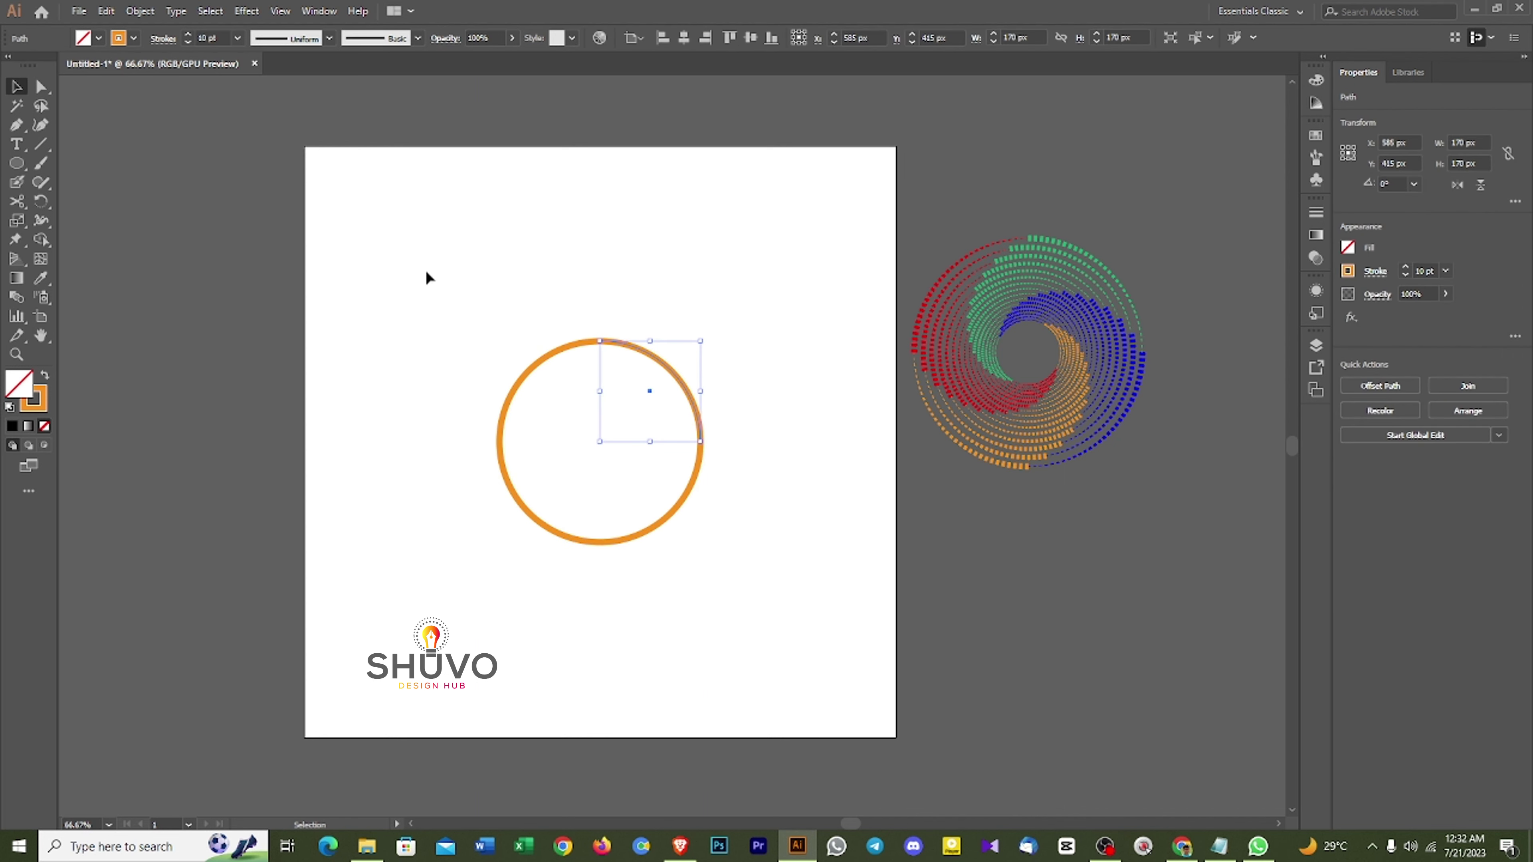
click(134, 38)
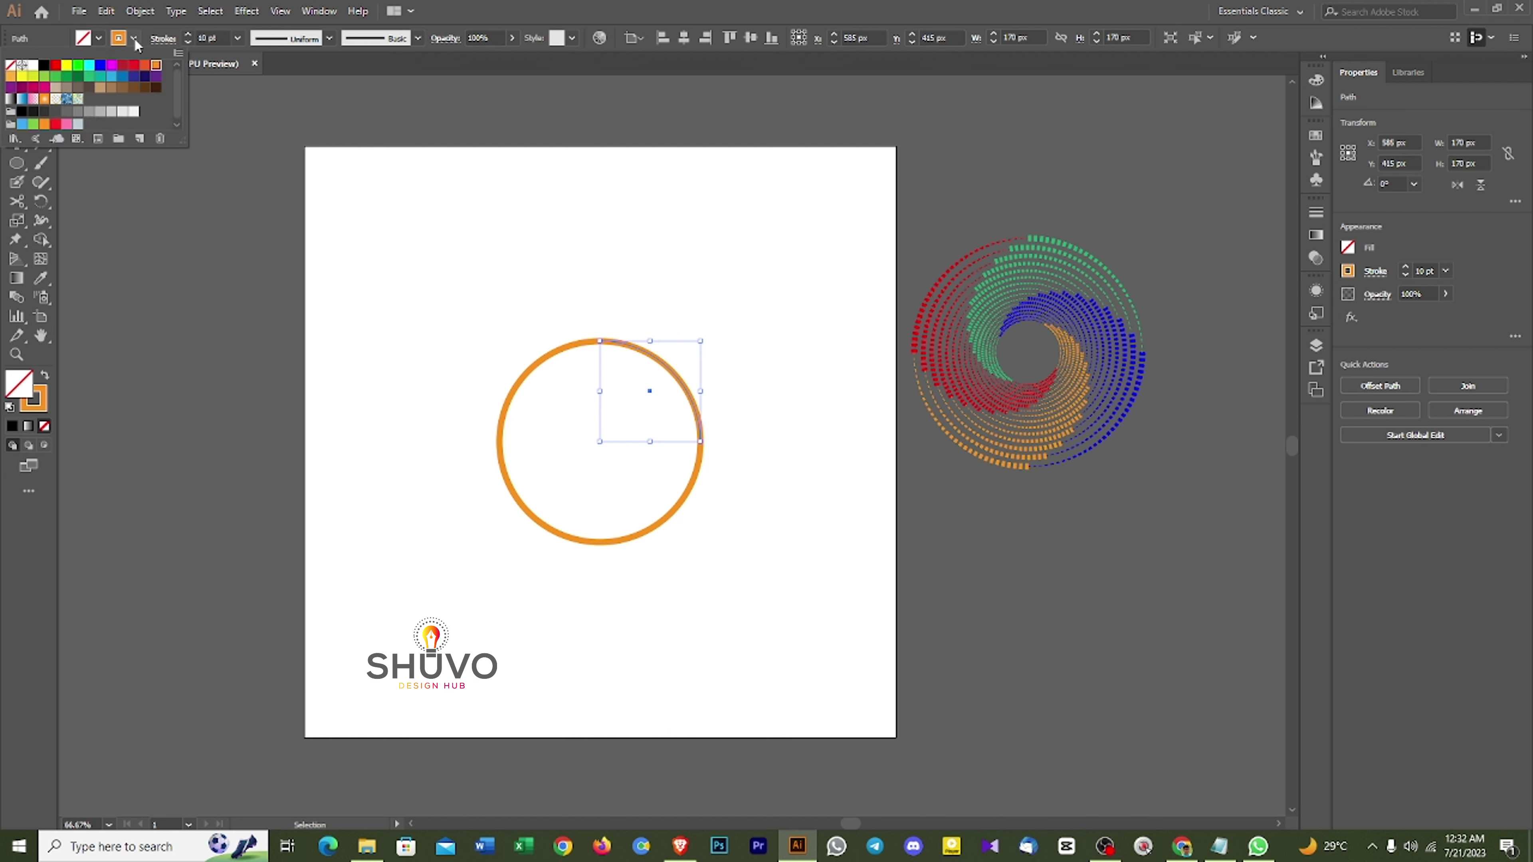
click(136, 71)
click(480, 263)
Colour the stroke of the circle's lower-right quarter arc green.
click(684, 505)
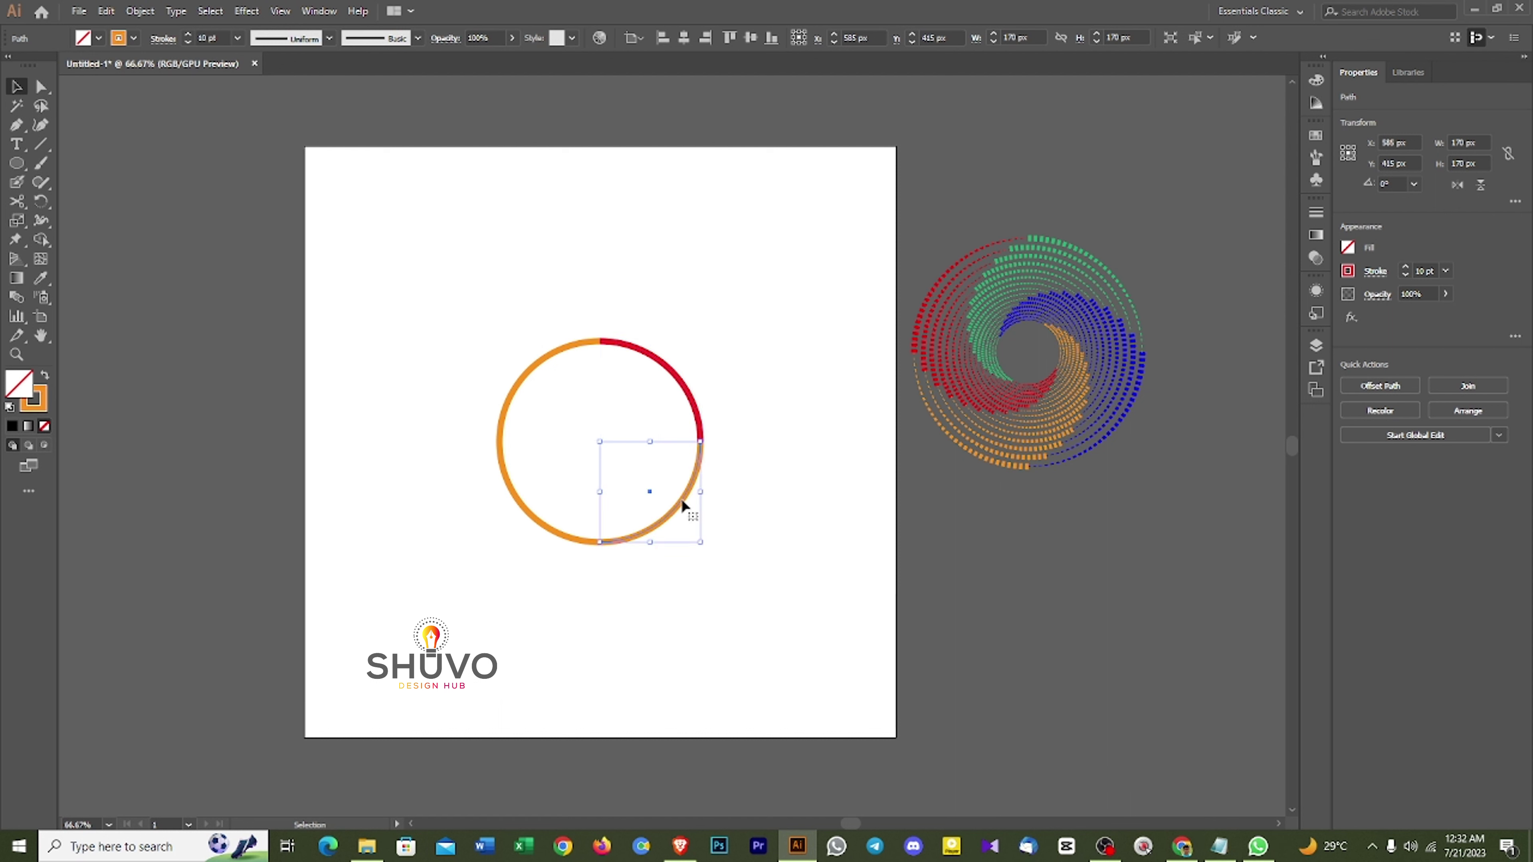
click(134, 38)
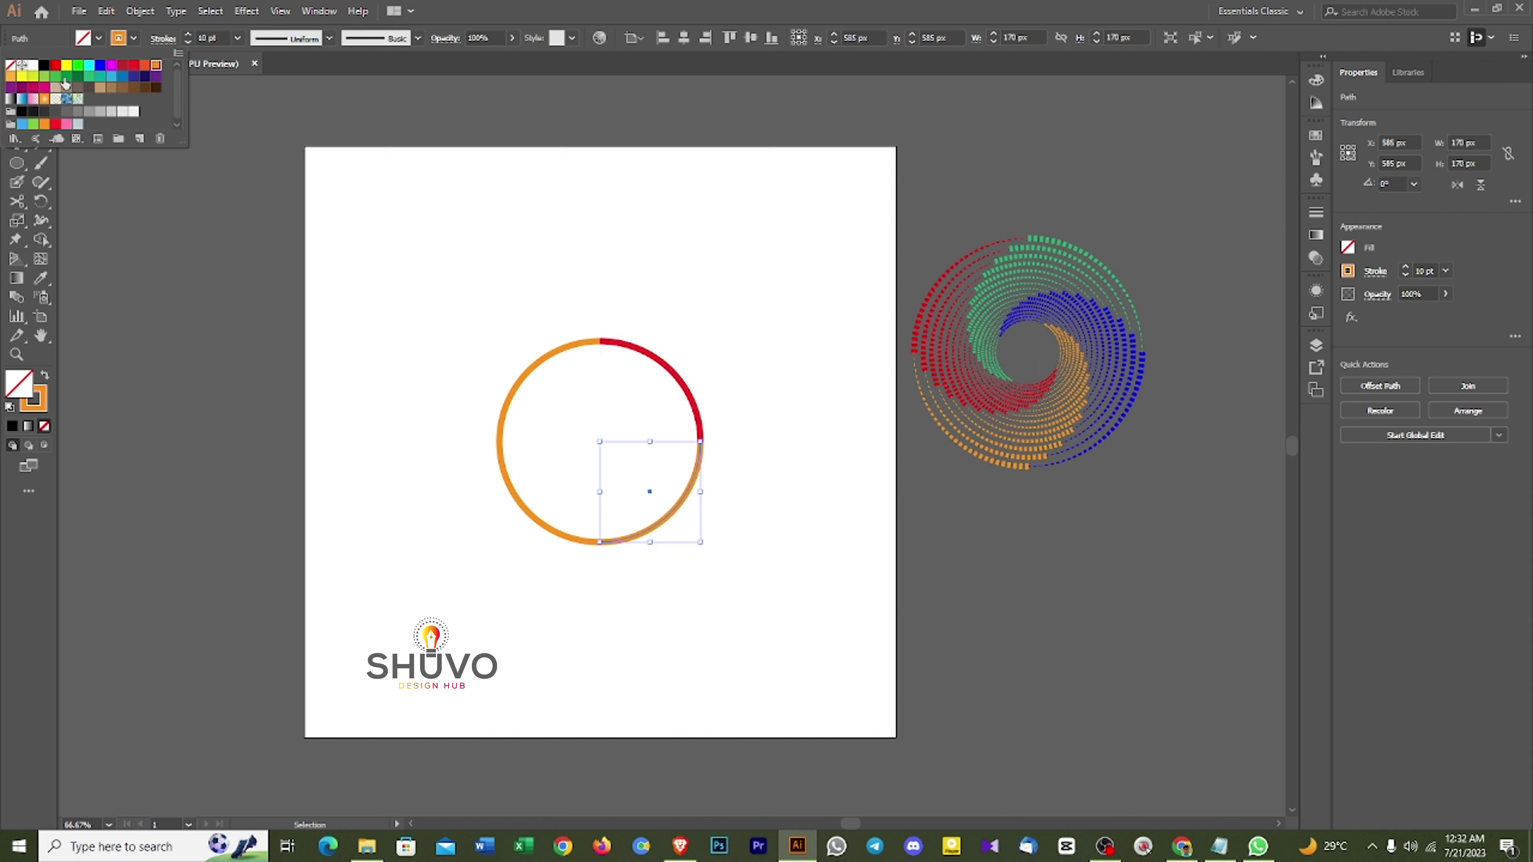
click(66, 77)
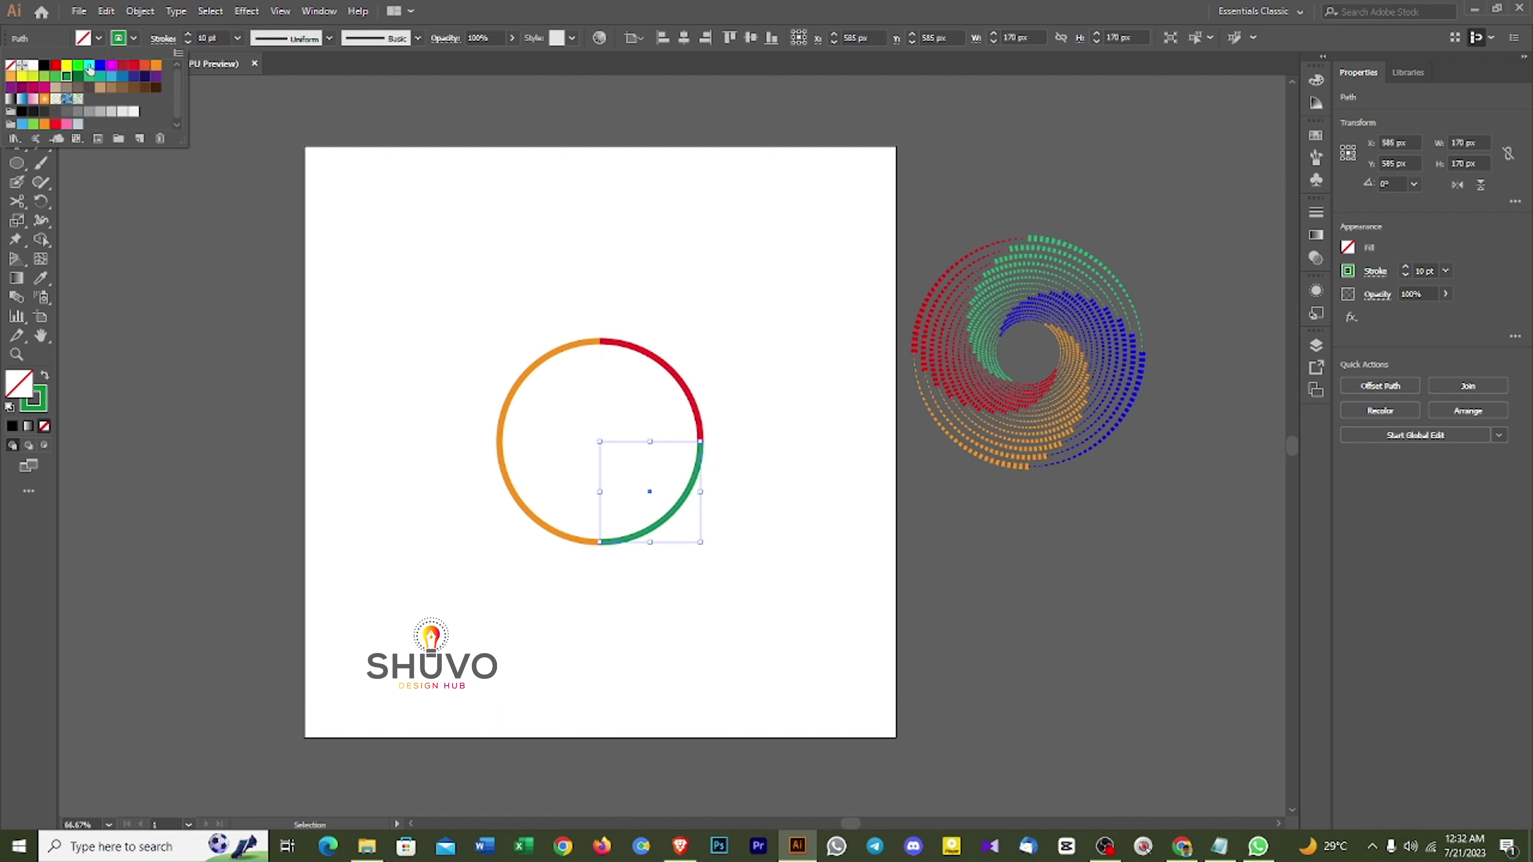
Colour the stroke of the circle's lower-left quarter arc blue and deselect it.
click(510, 490)
click(514, 490)
click(499, 460)
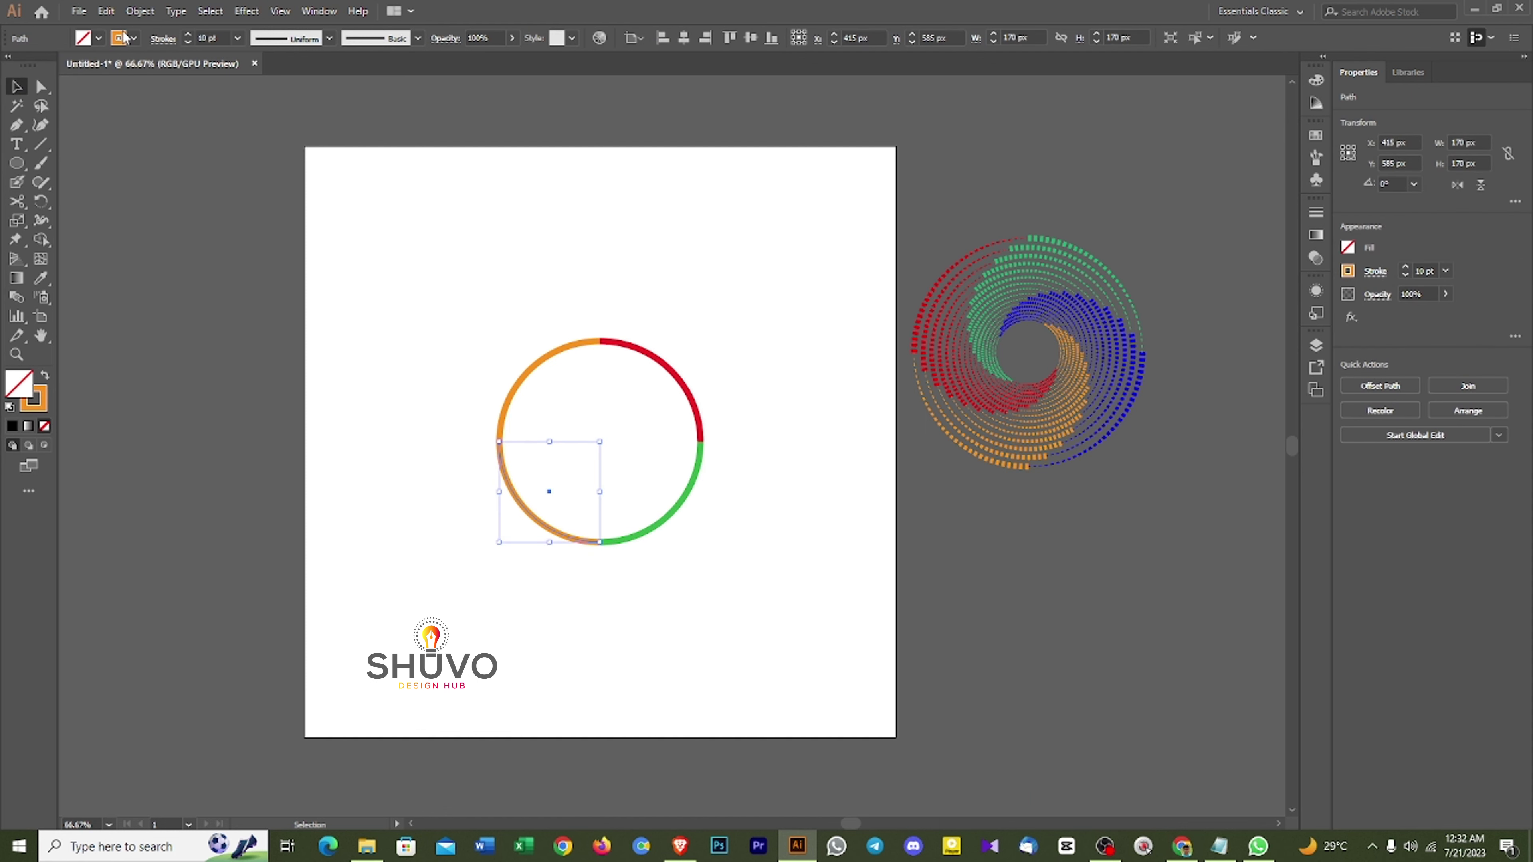
click(122, 43)
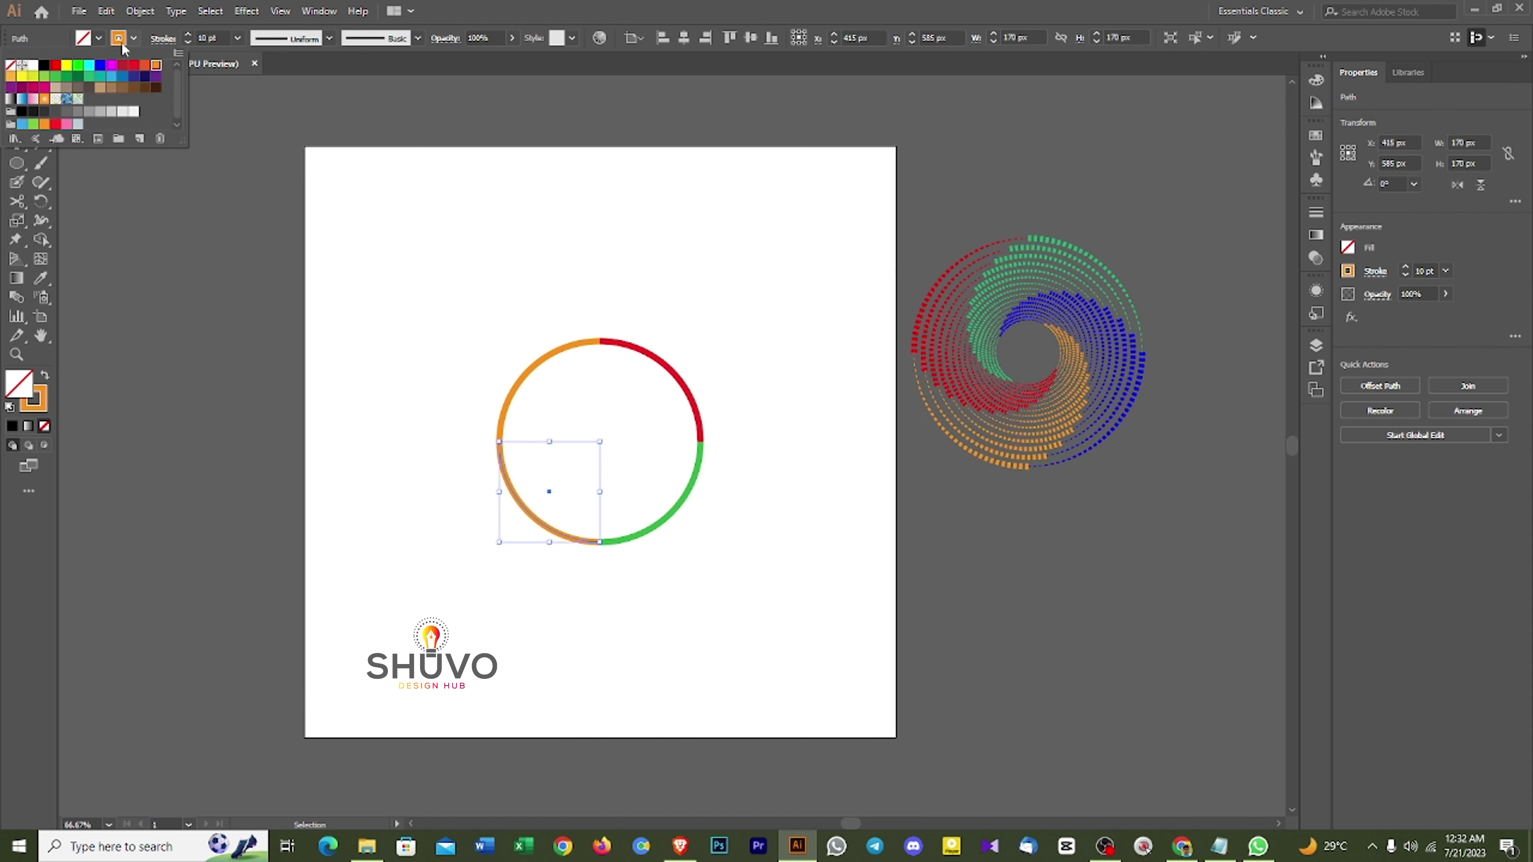
click(101, 65)
click(508, 271)
click(488, 301)
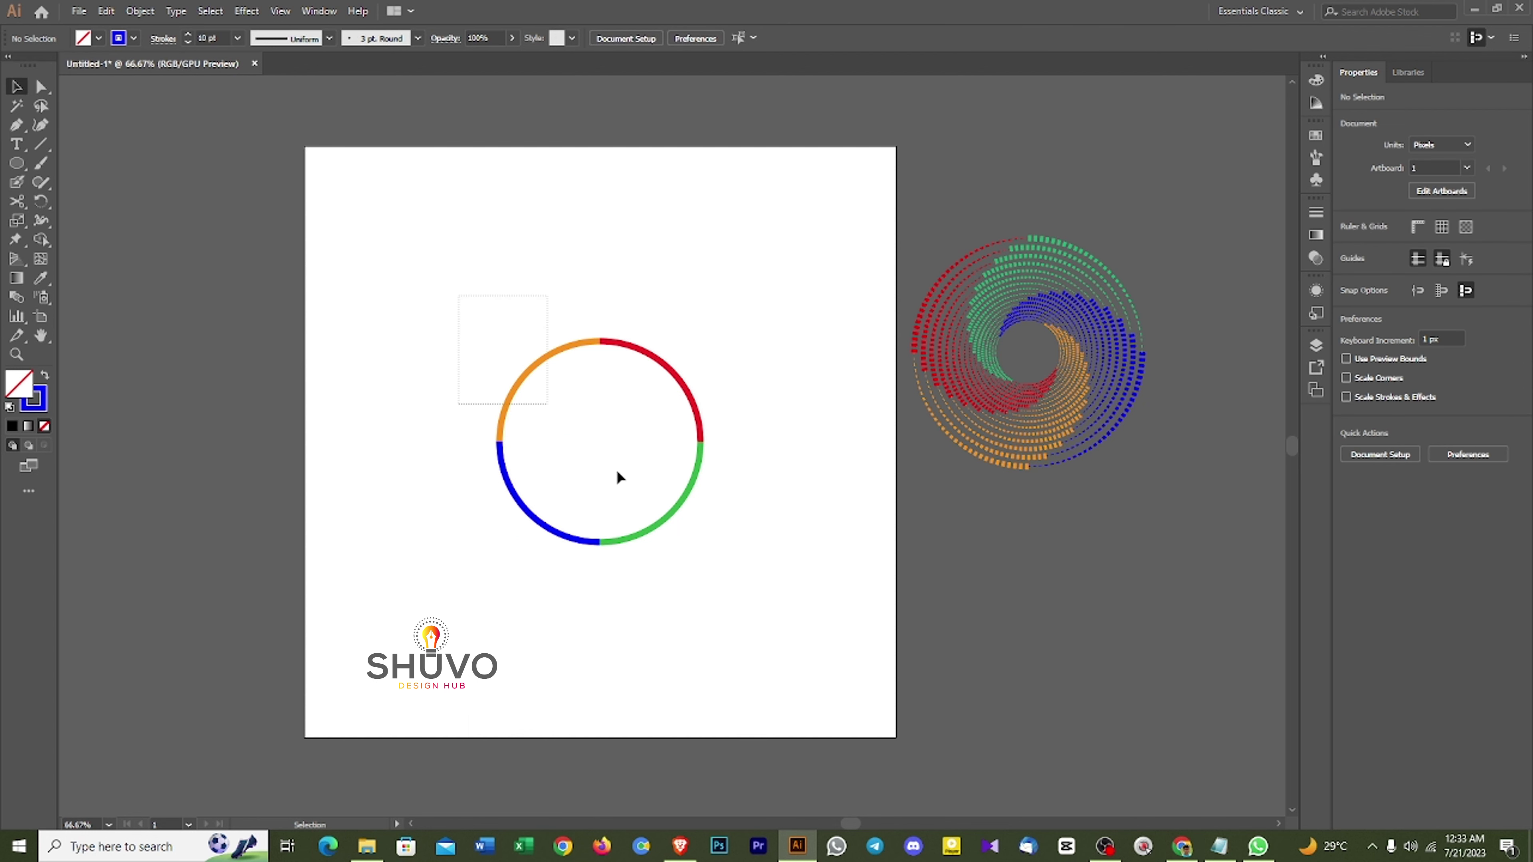
Apply the wedge-shaped variable width profile, thick at one end and pointed at the other, to the red and orange arcs.
click(636, 350)
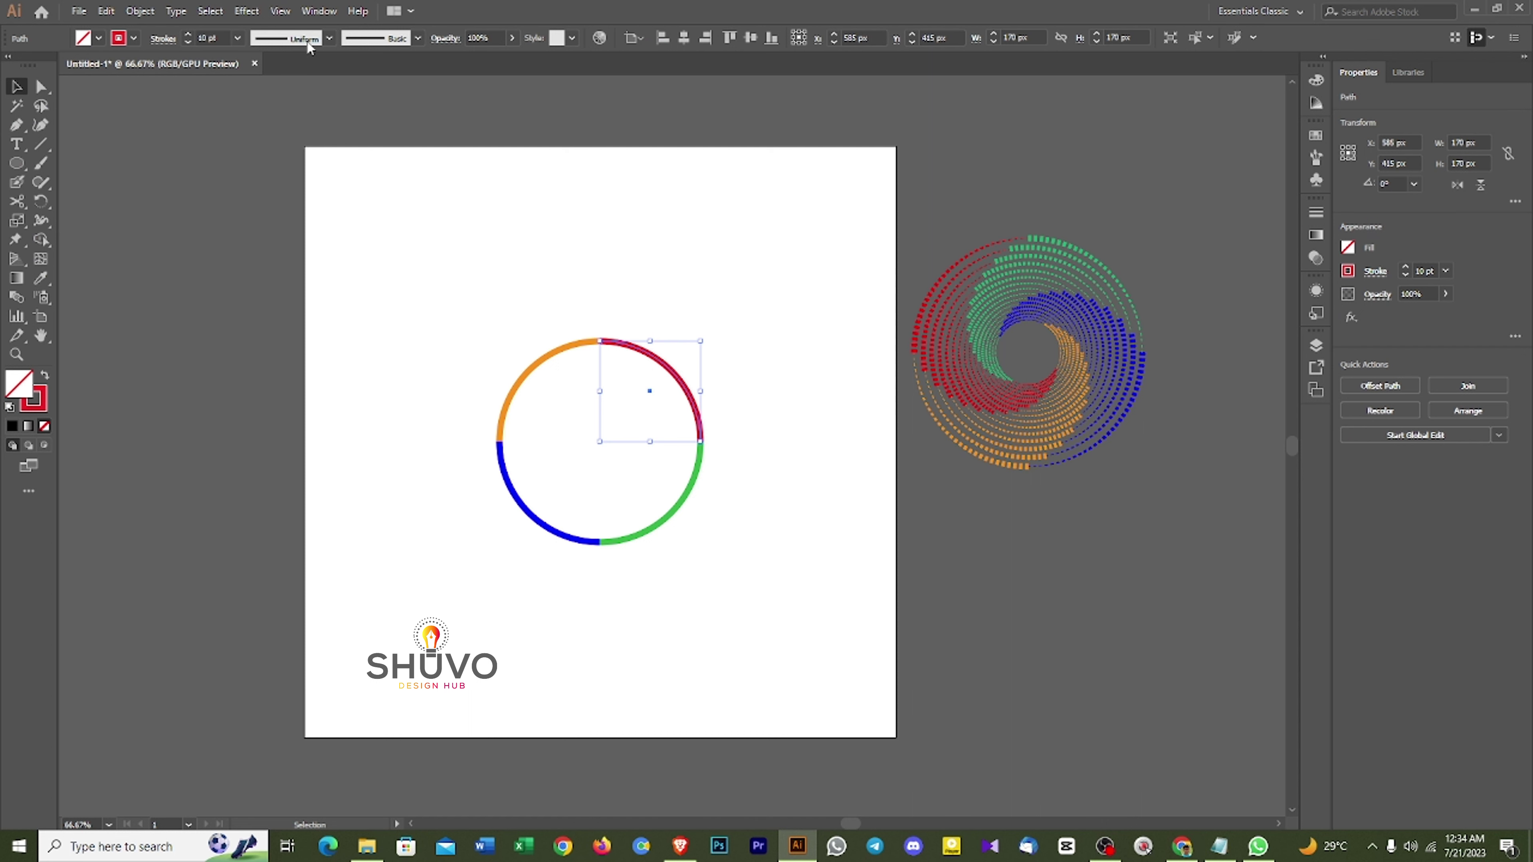
click(327, 41)
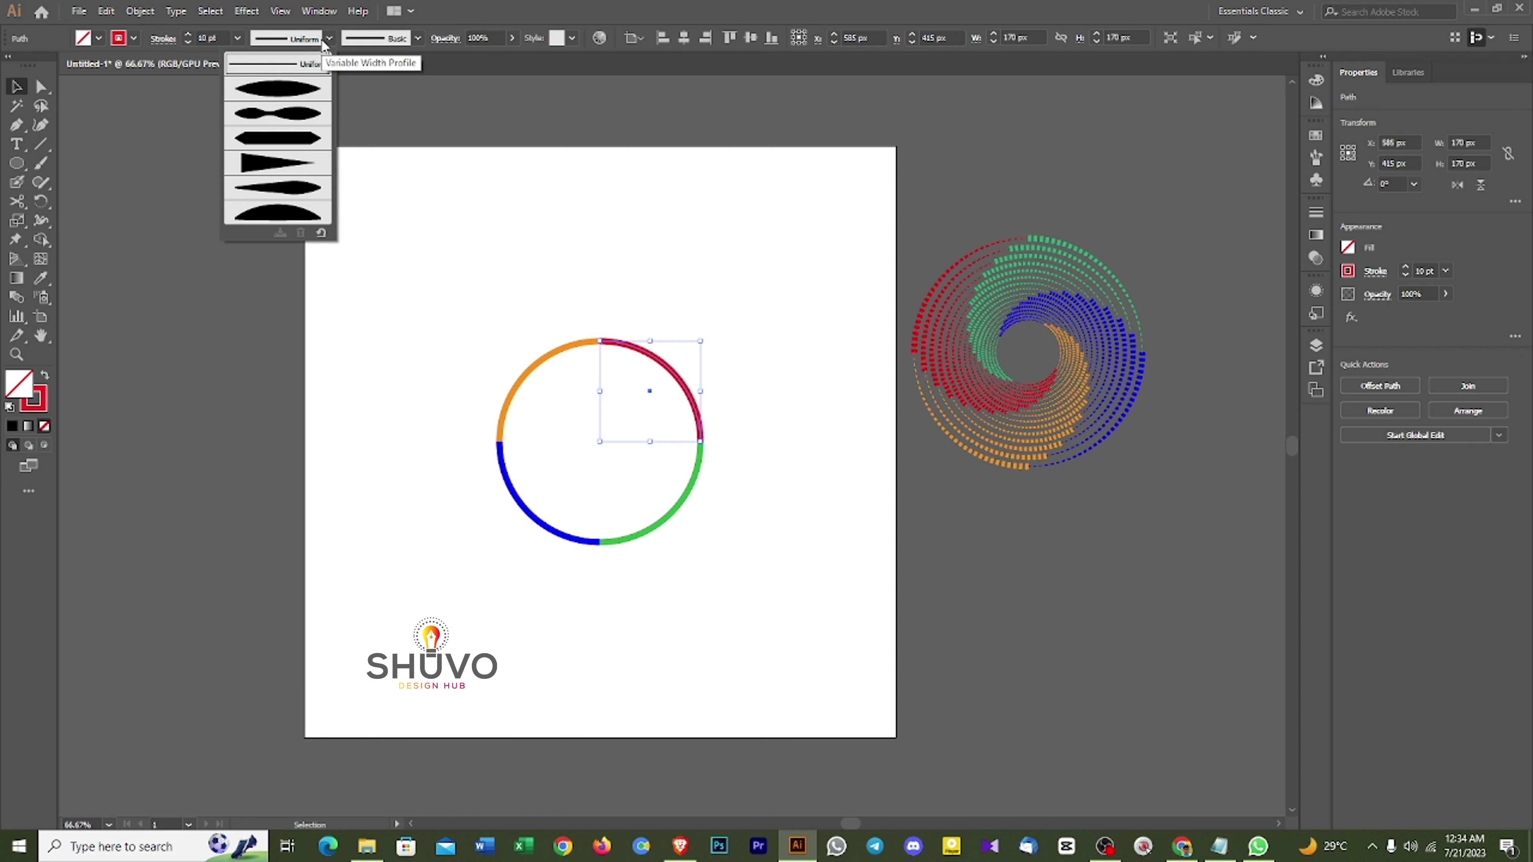
click(265, 173)
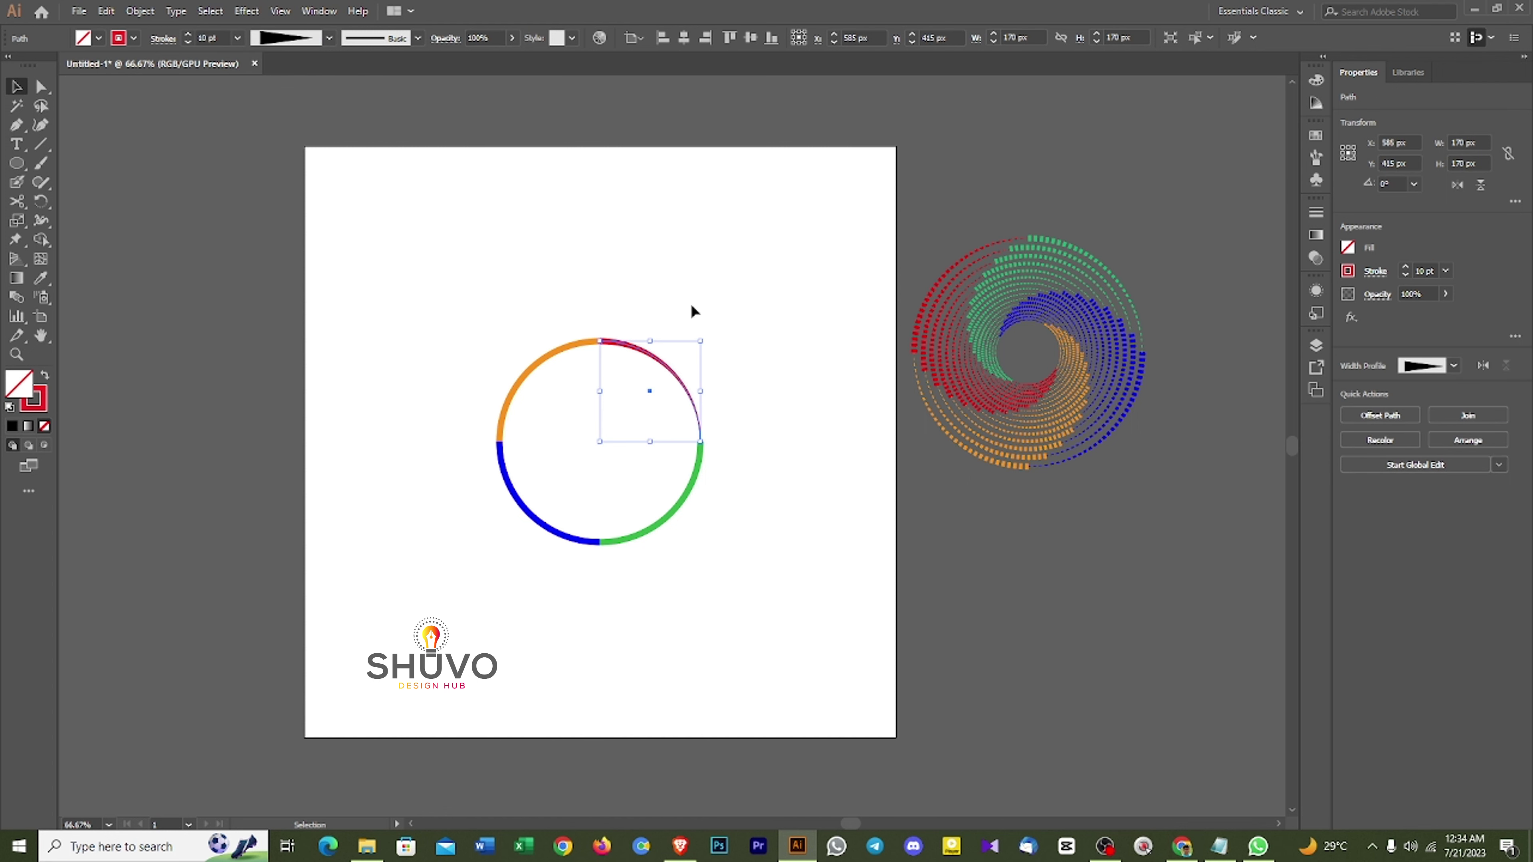
click(565, 349)
click(282, 40)
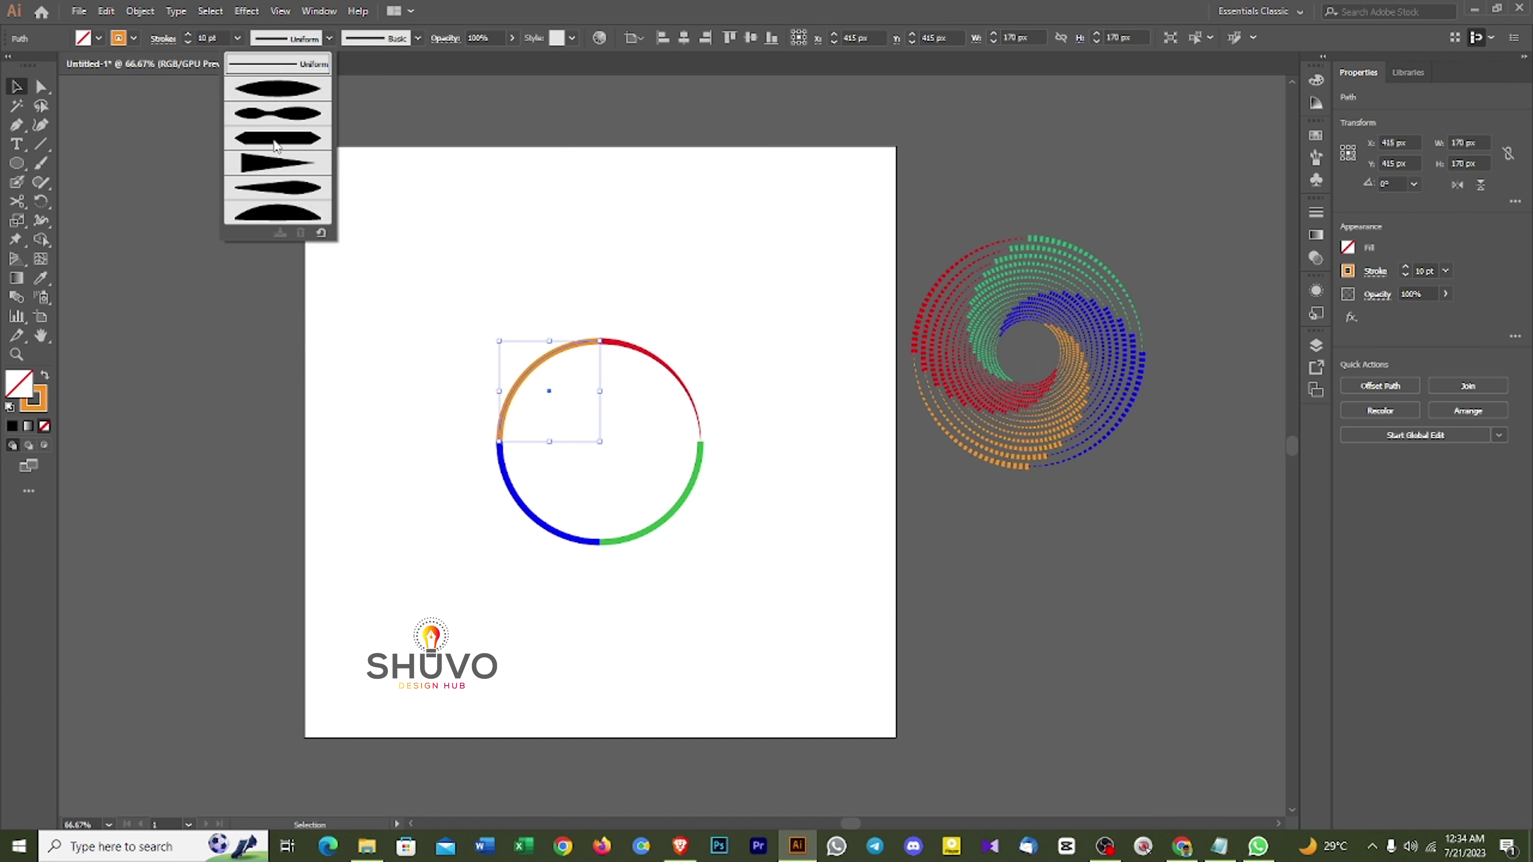
click(280, 164)
Apply the same wedge-shaped width profile to the blue and green arcs and deselect everything.
click(528, 518)
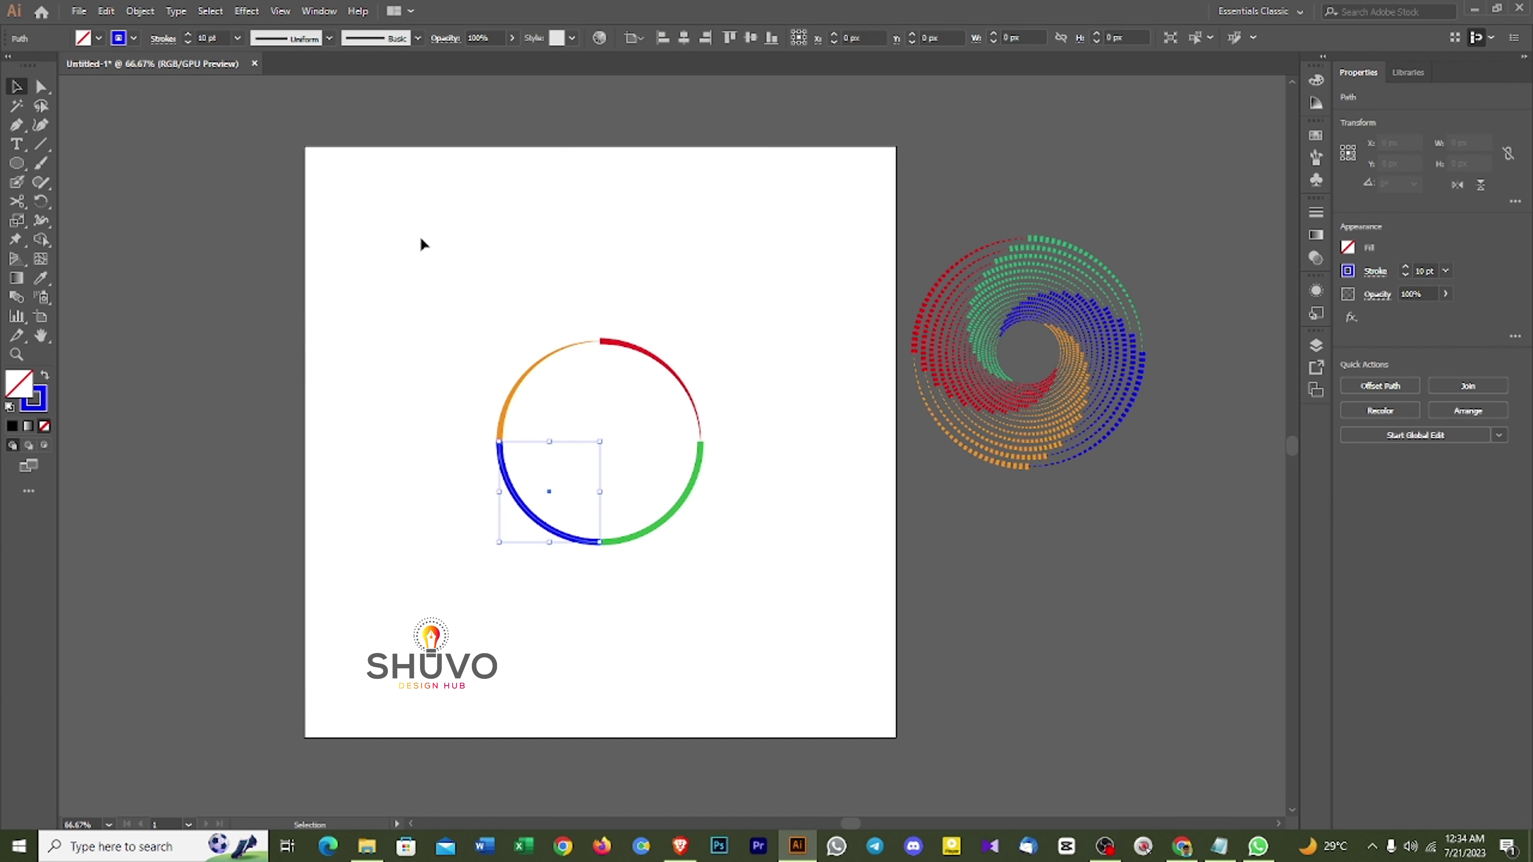
click(284, 39)
click(280, 170)
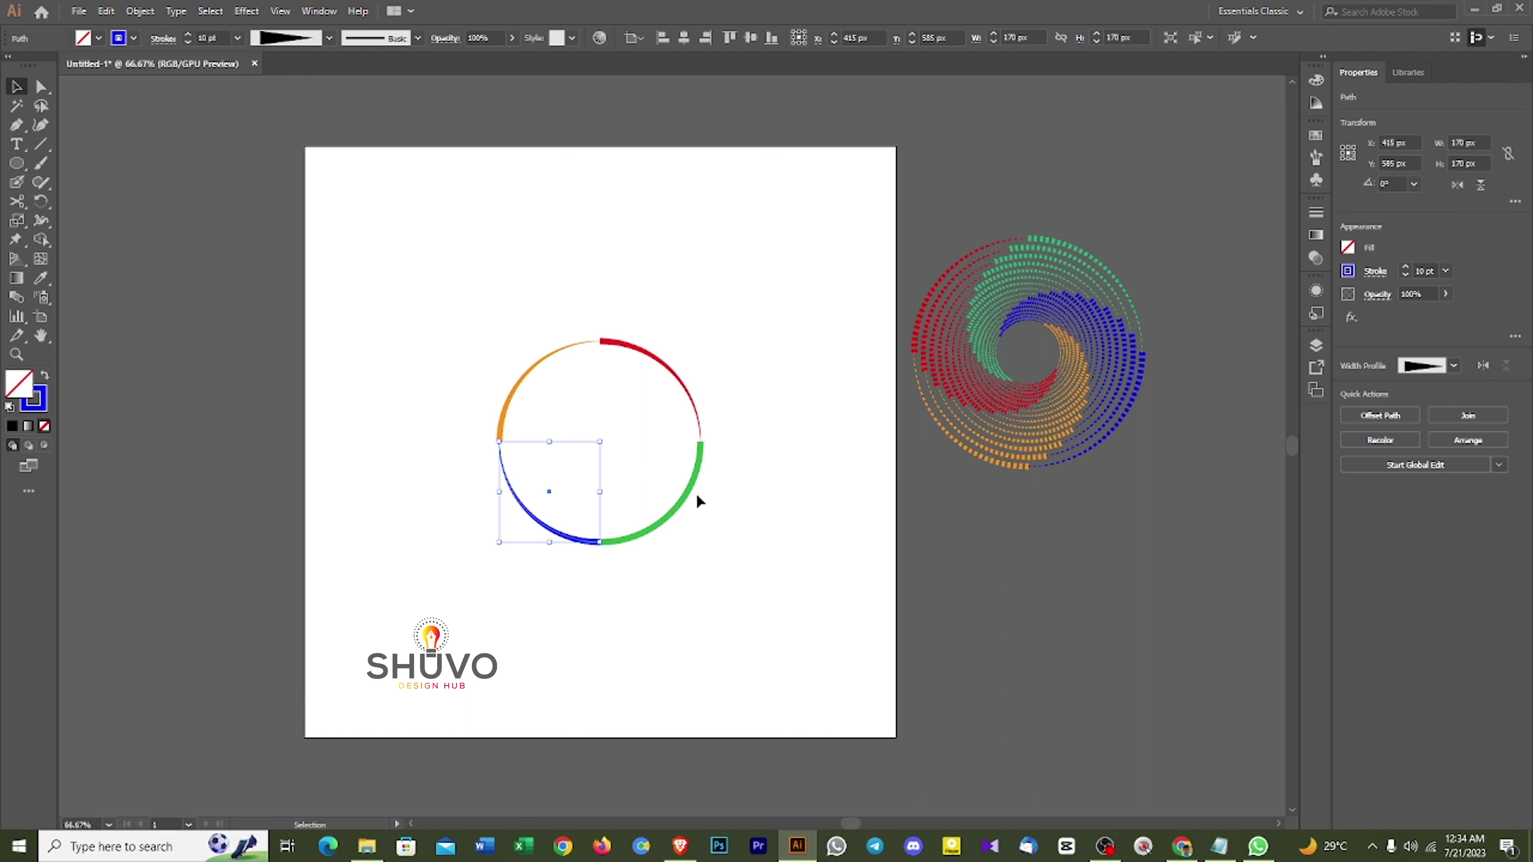
click(644, 457)
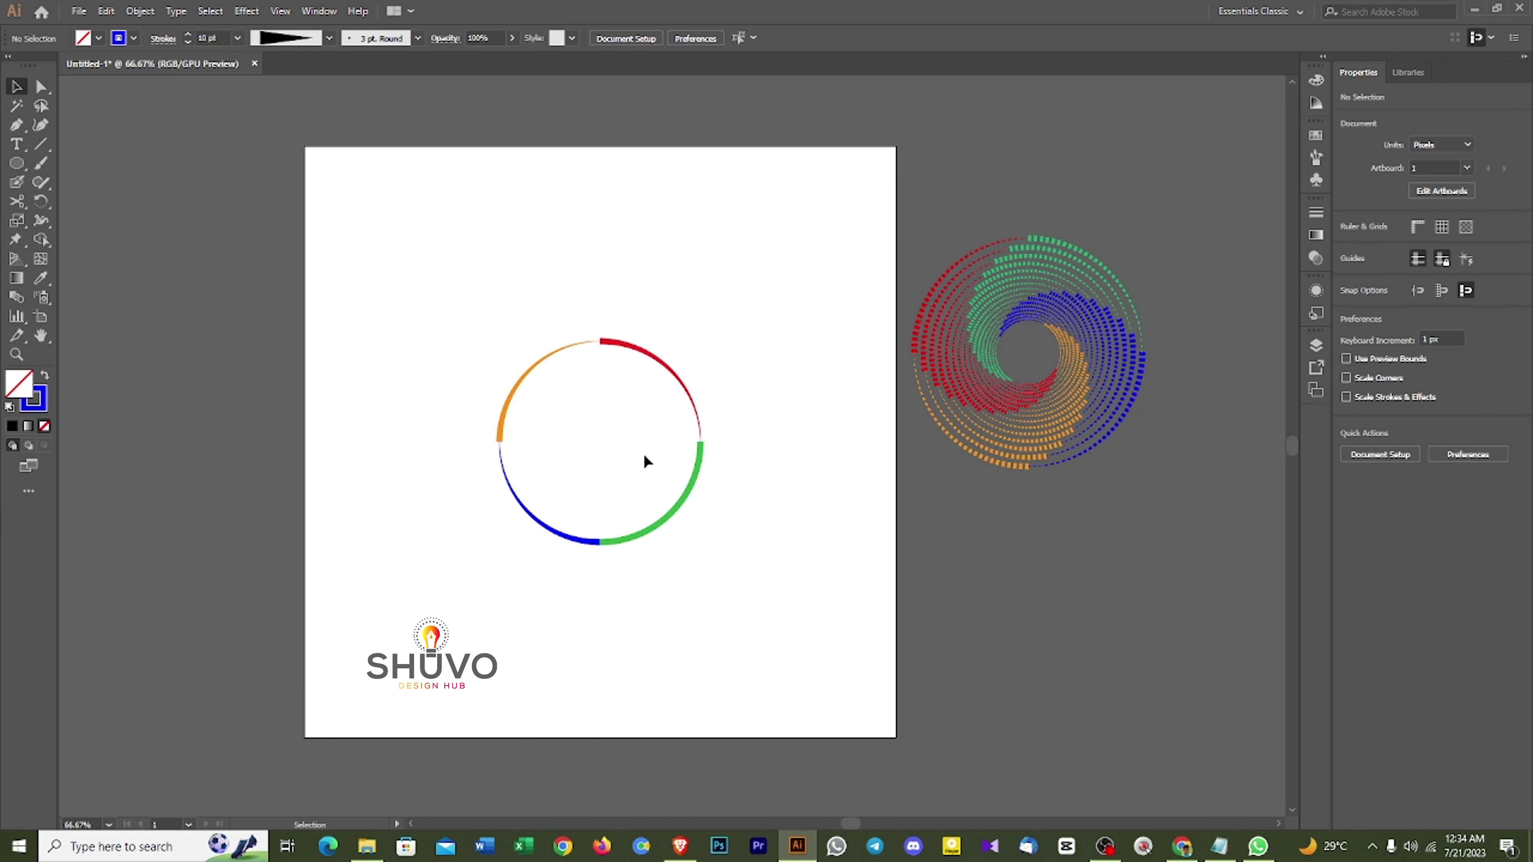
click(690, 479)
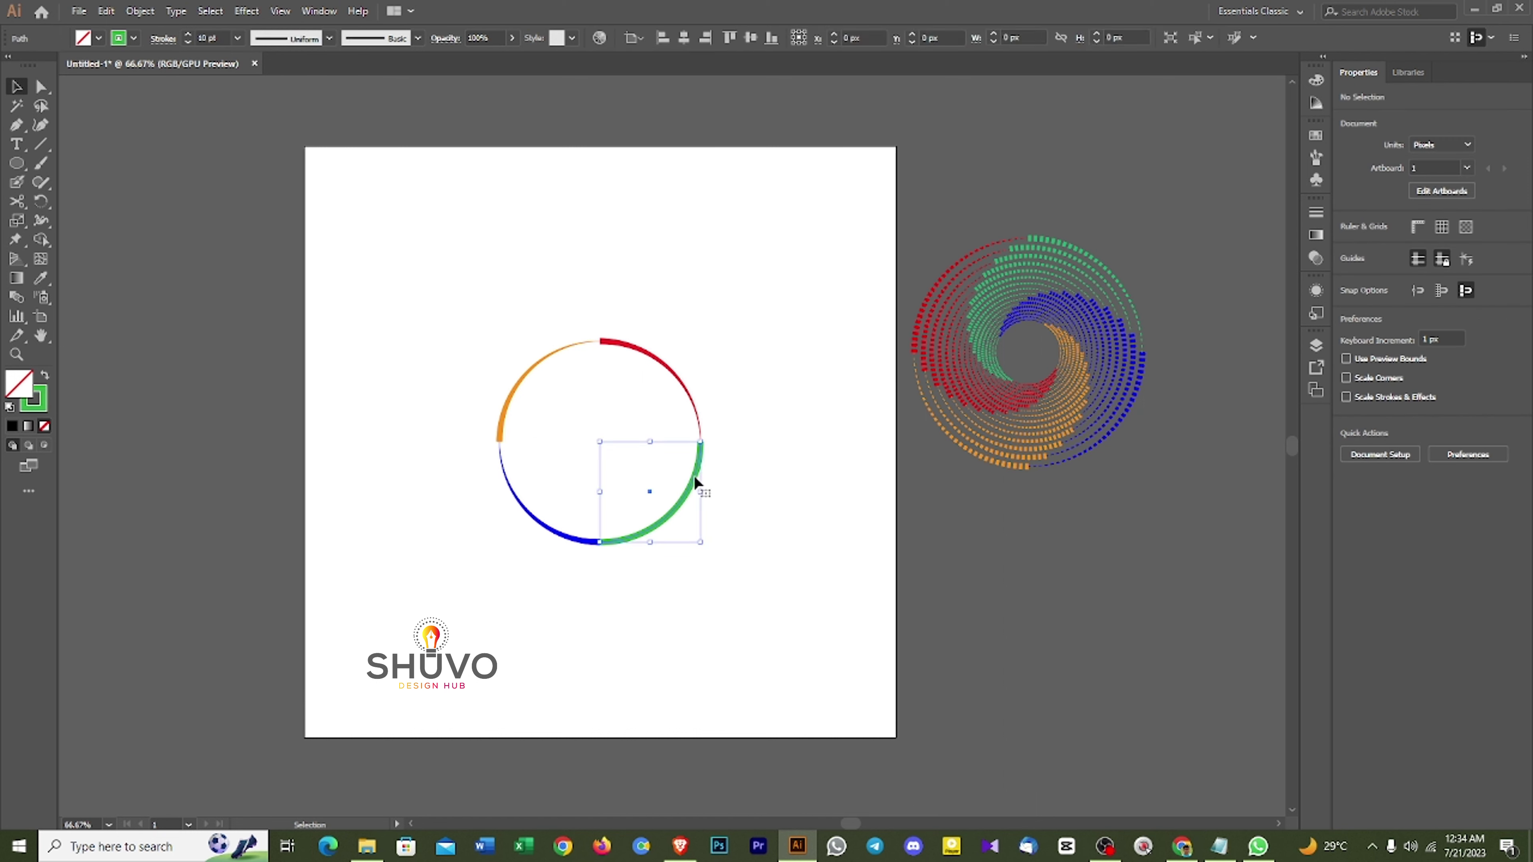
click(329, 38)
click(272, 164)
click(474, 303)
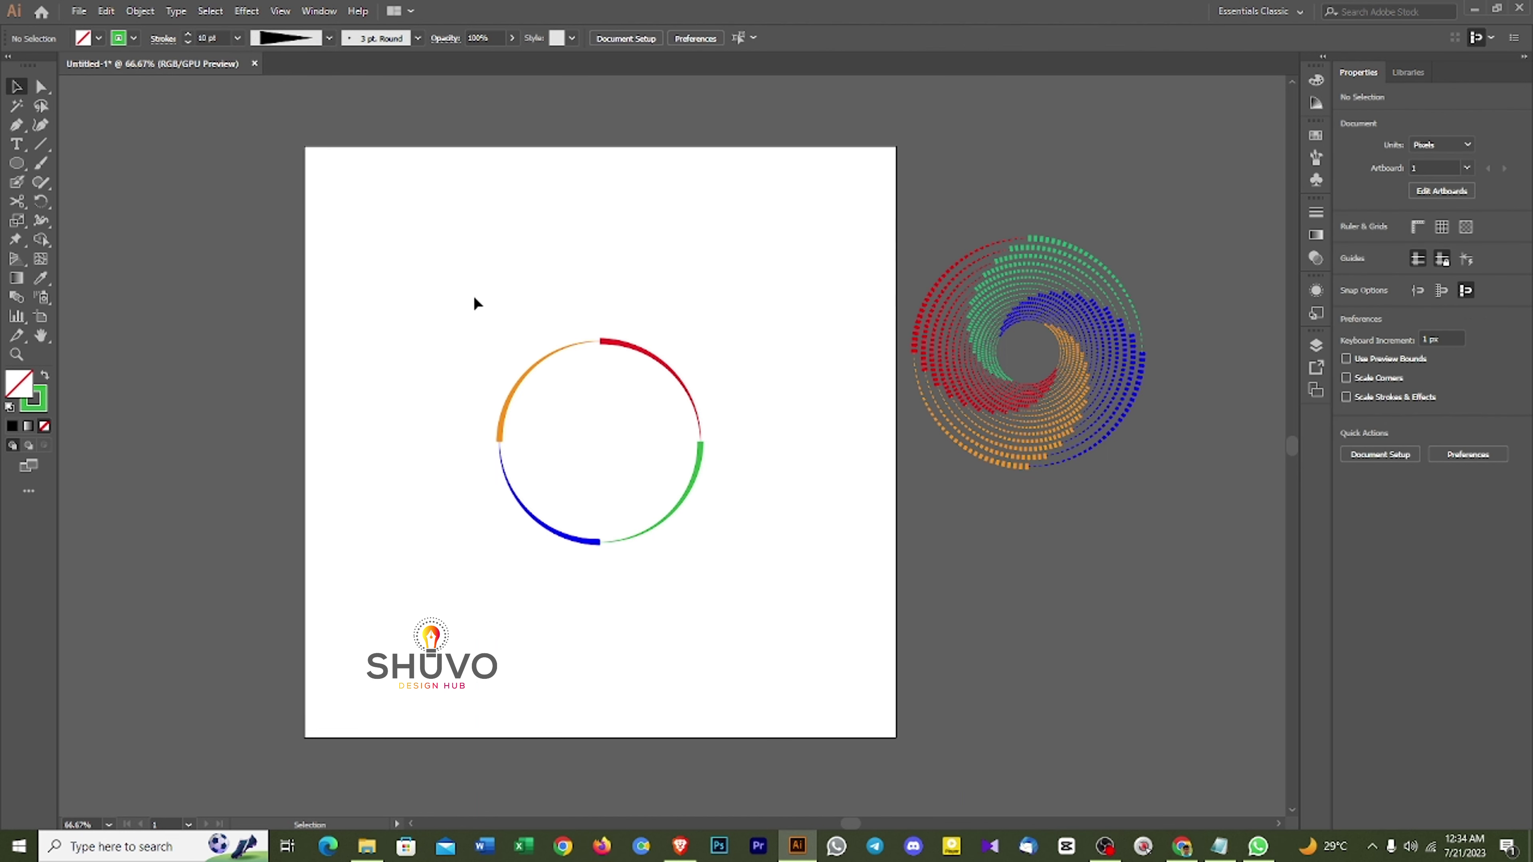
Make the red upper-right arc's stroke a dashed line with a 5 pt gap.
click(626, 341)
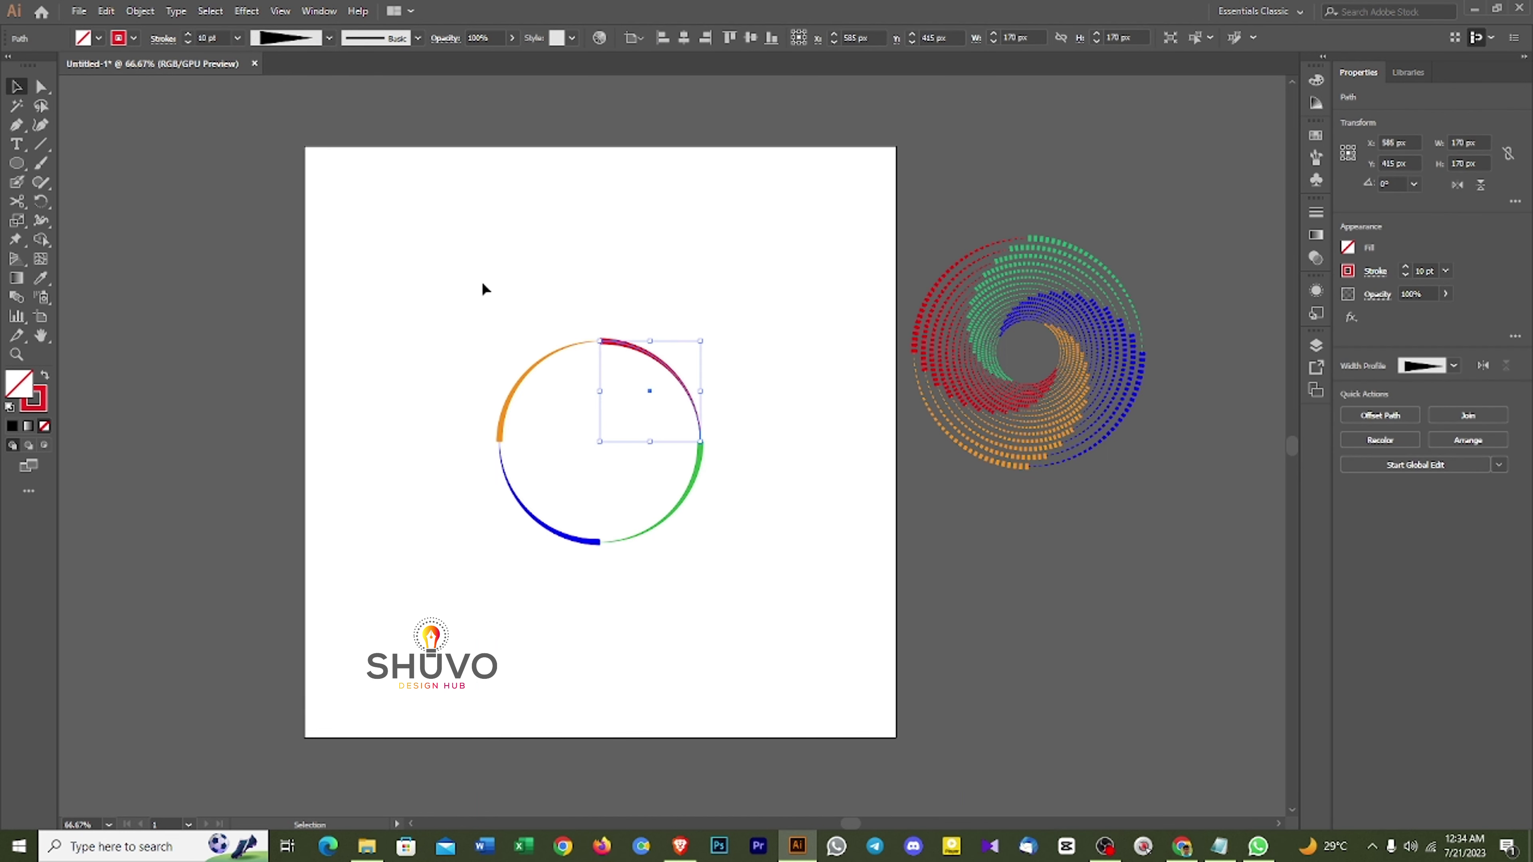
click(162, 42)
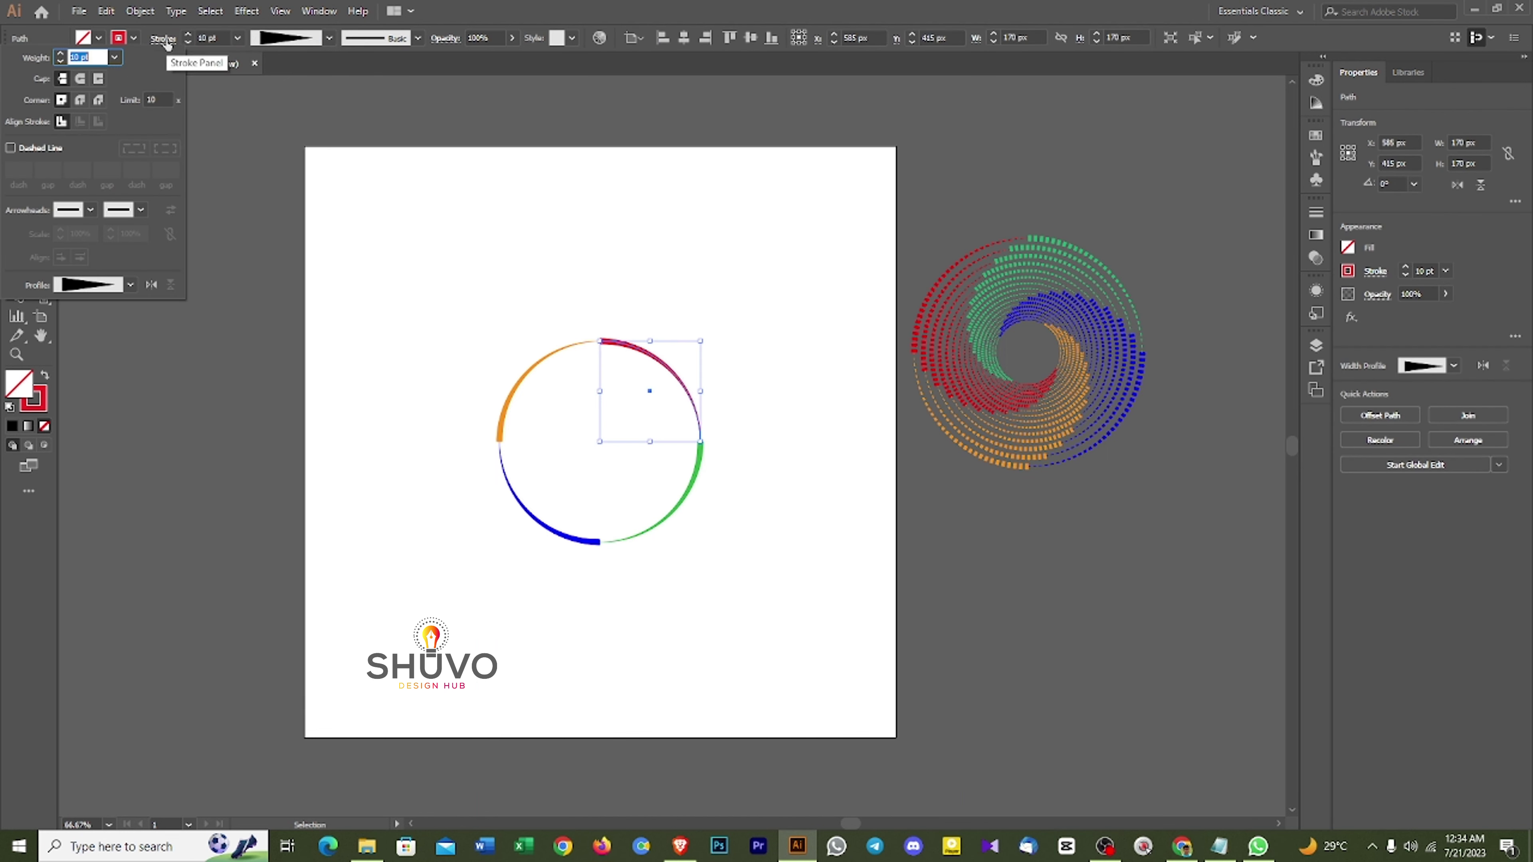
click(10, 150)
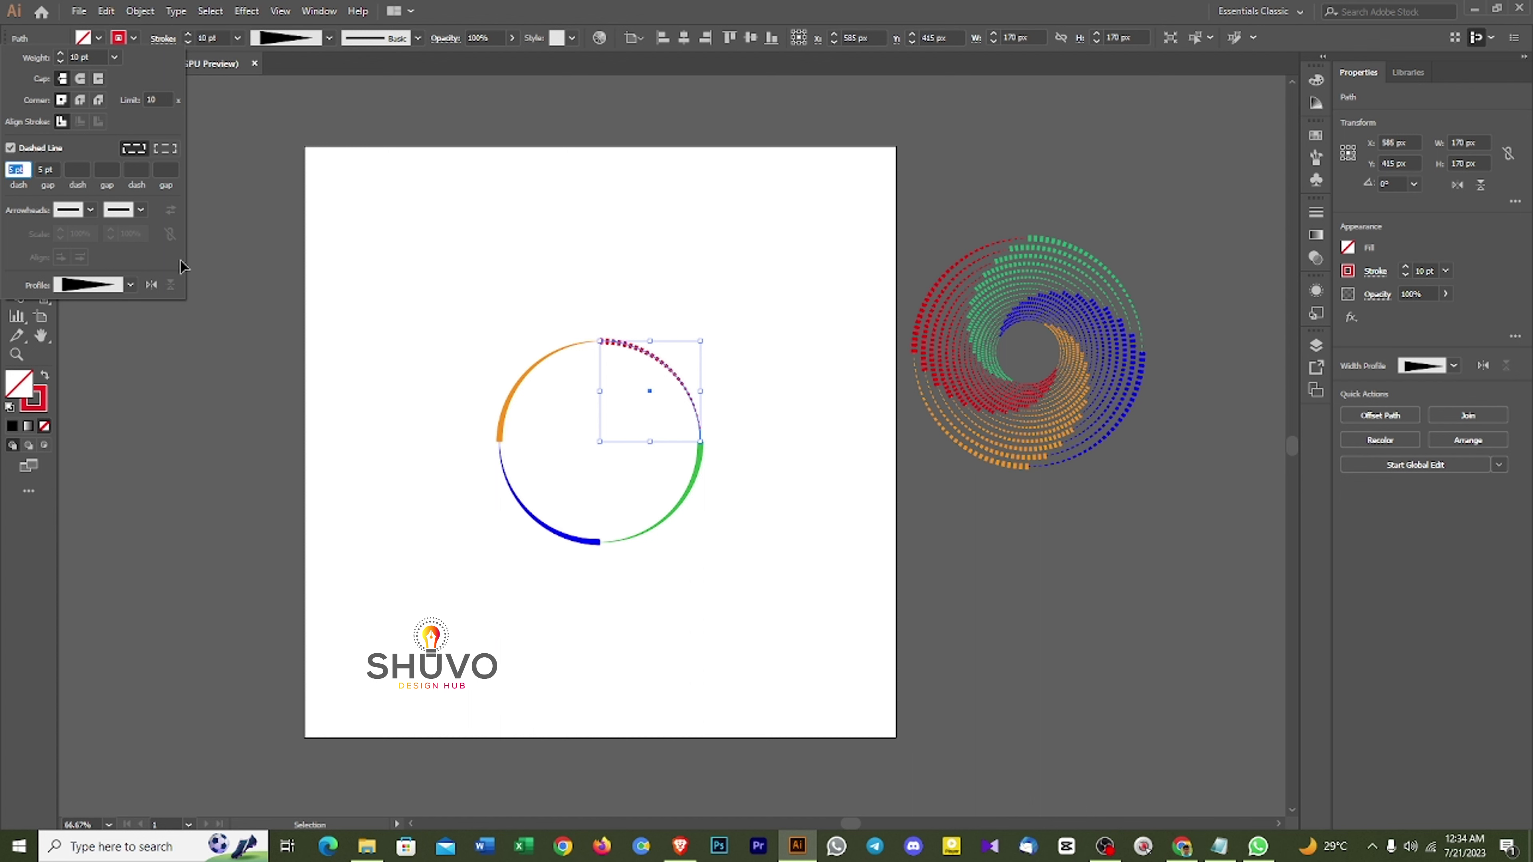
key(Down)
key(Down)
key(Down)
click(437, 339)
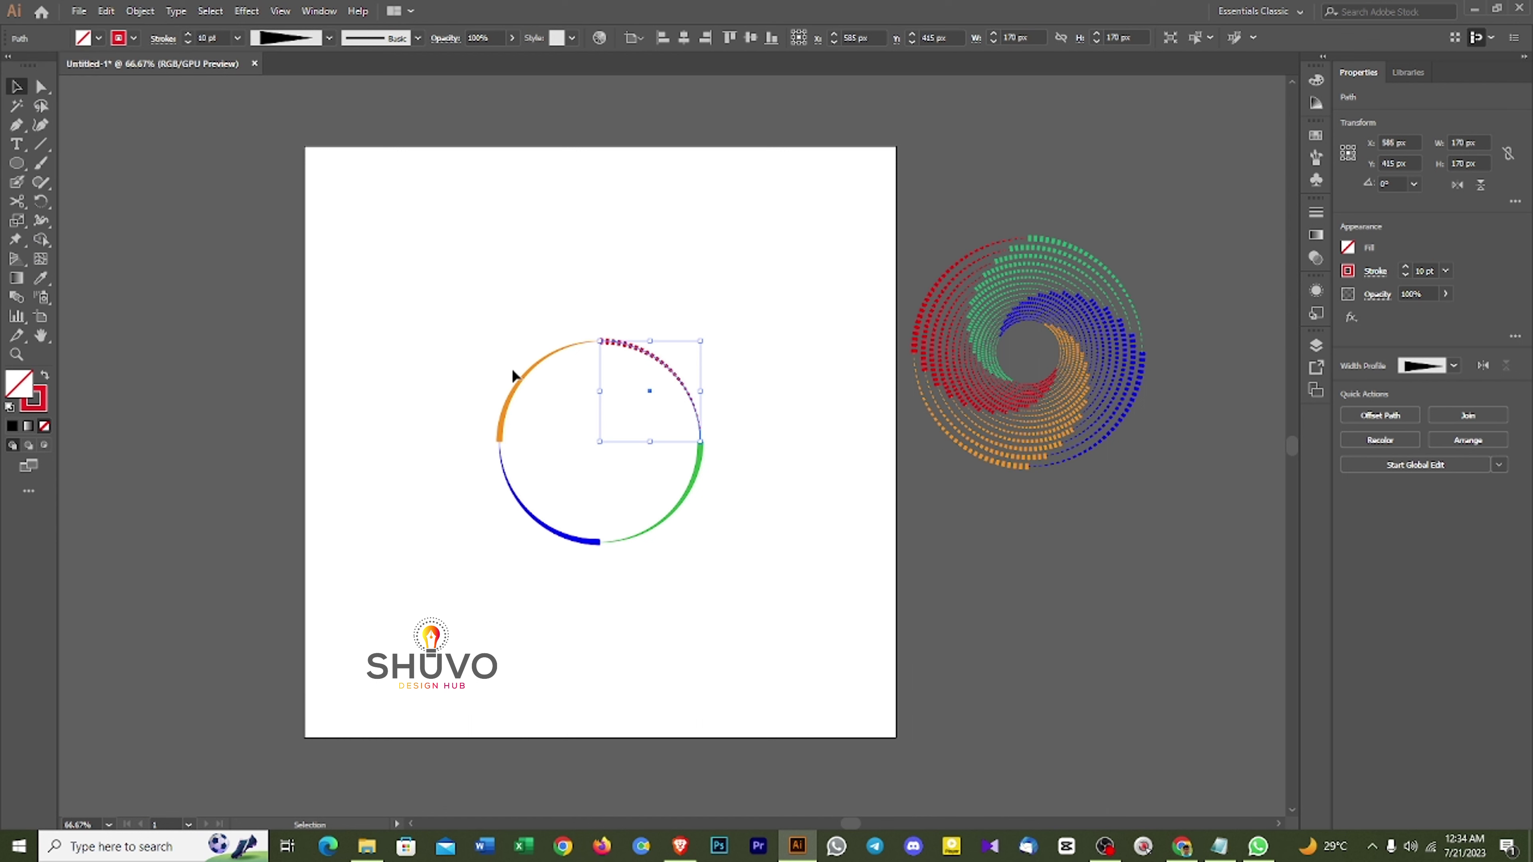
Turn the strokes of the orange upper-left and blue lower-left arcs into dashed lines with a 5 pt gap.
click(520, 378)
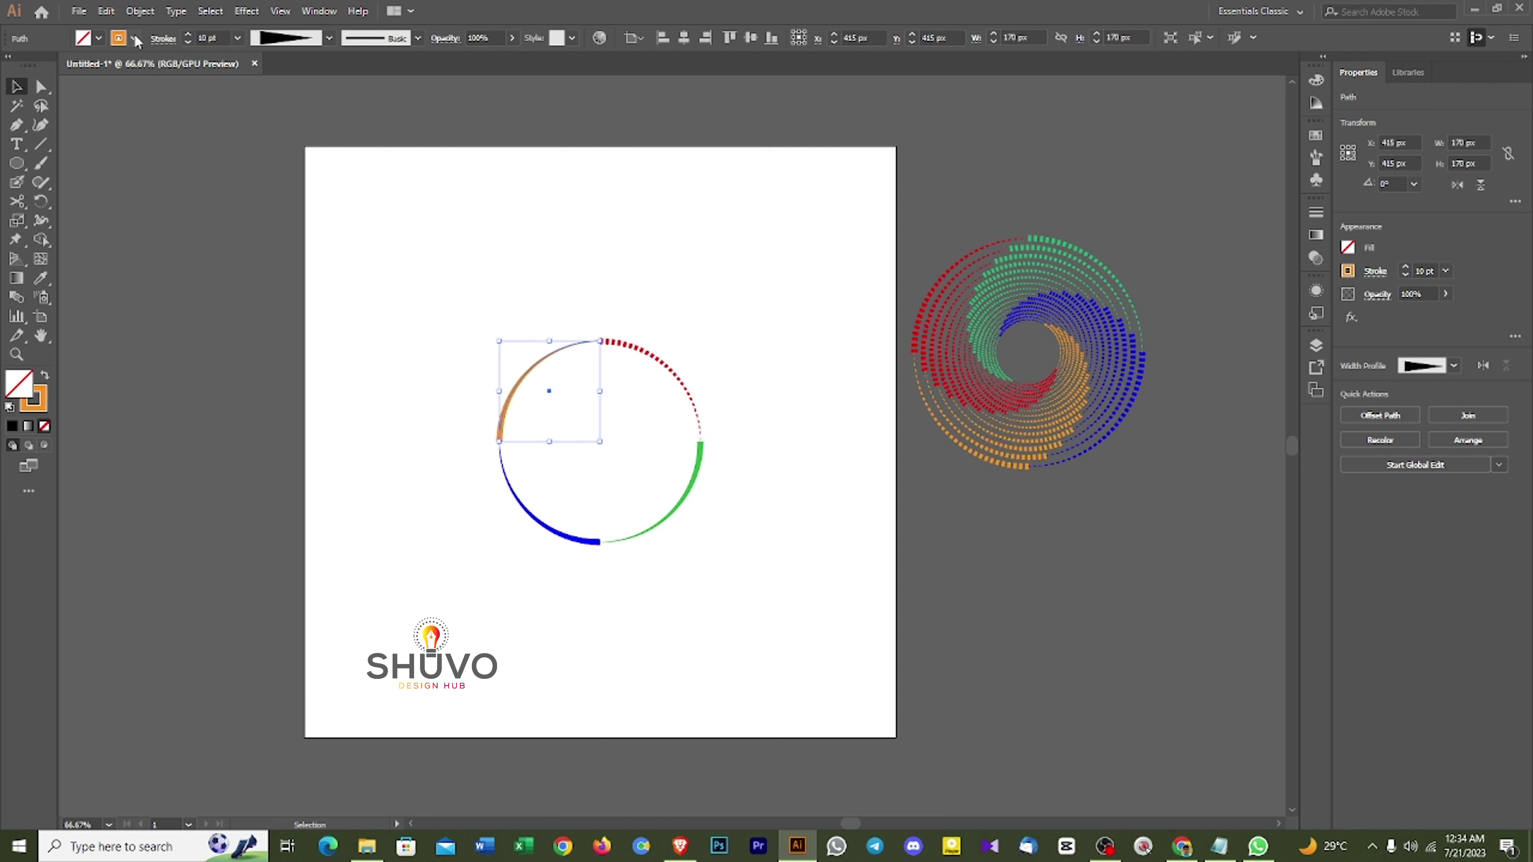
click(163, 37)
click(10, 147)
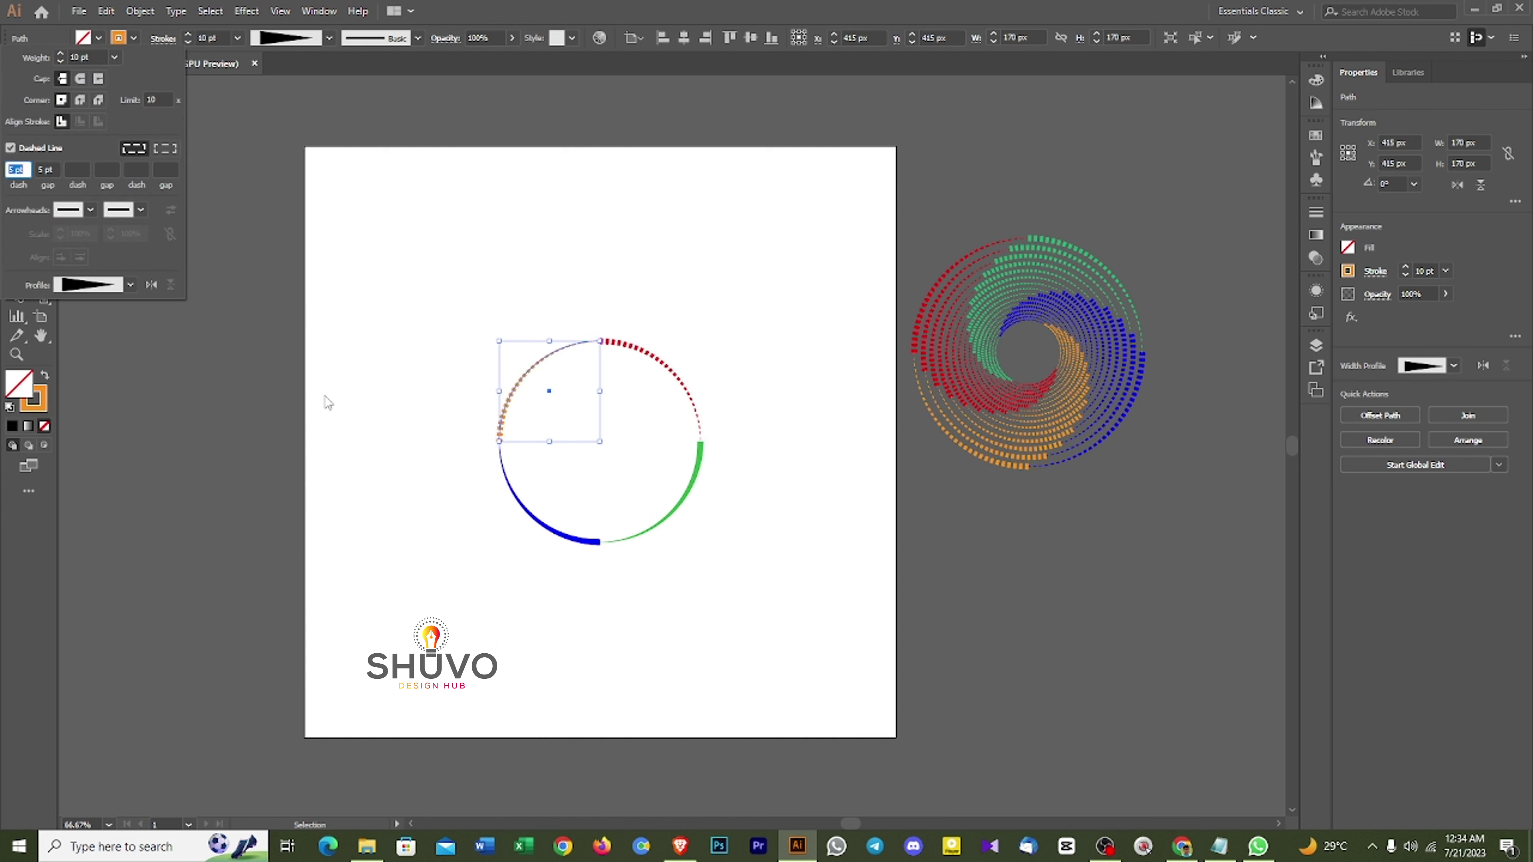
click(535, 521)
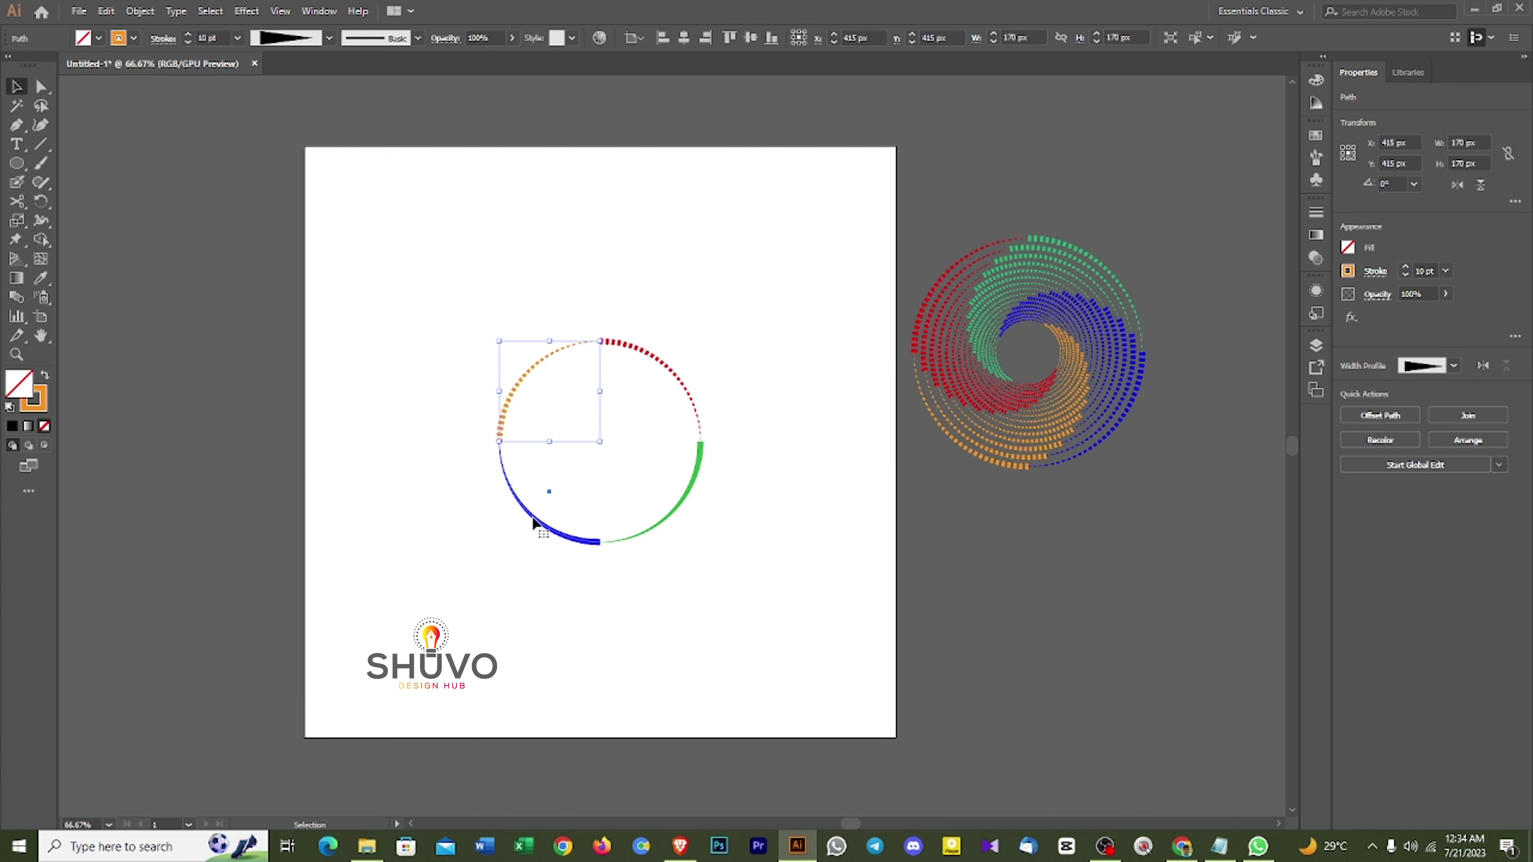
click(535, 523)
click(163, 38)
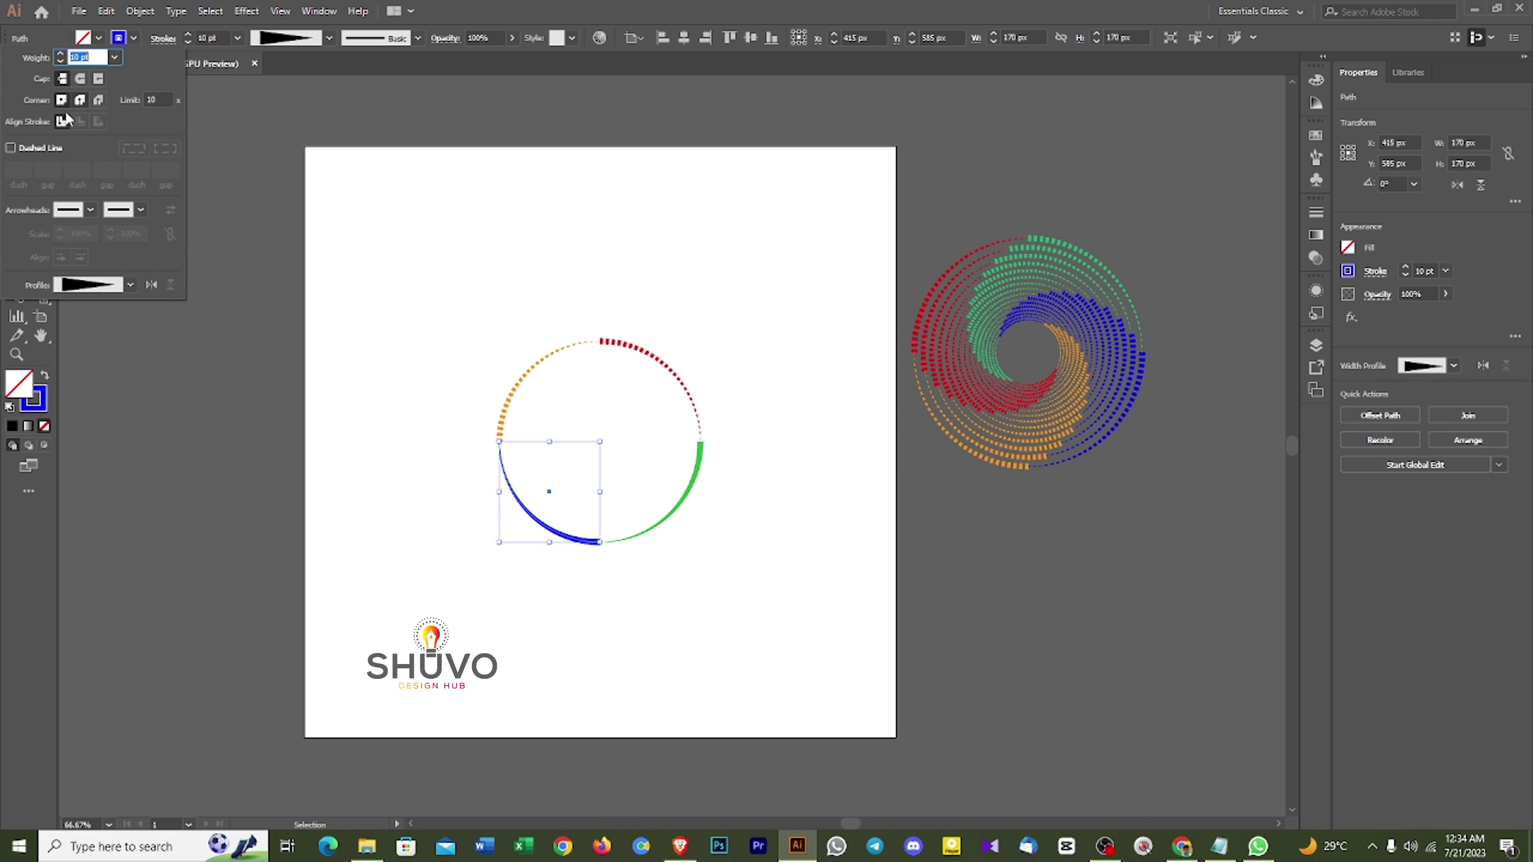
click(10, 148)
Turn the green lower-right arc's stroke into a dashed line and deselect it.
click(689, 502)
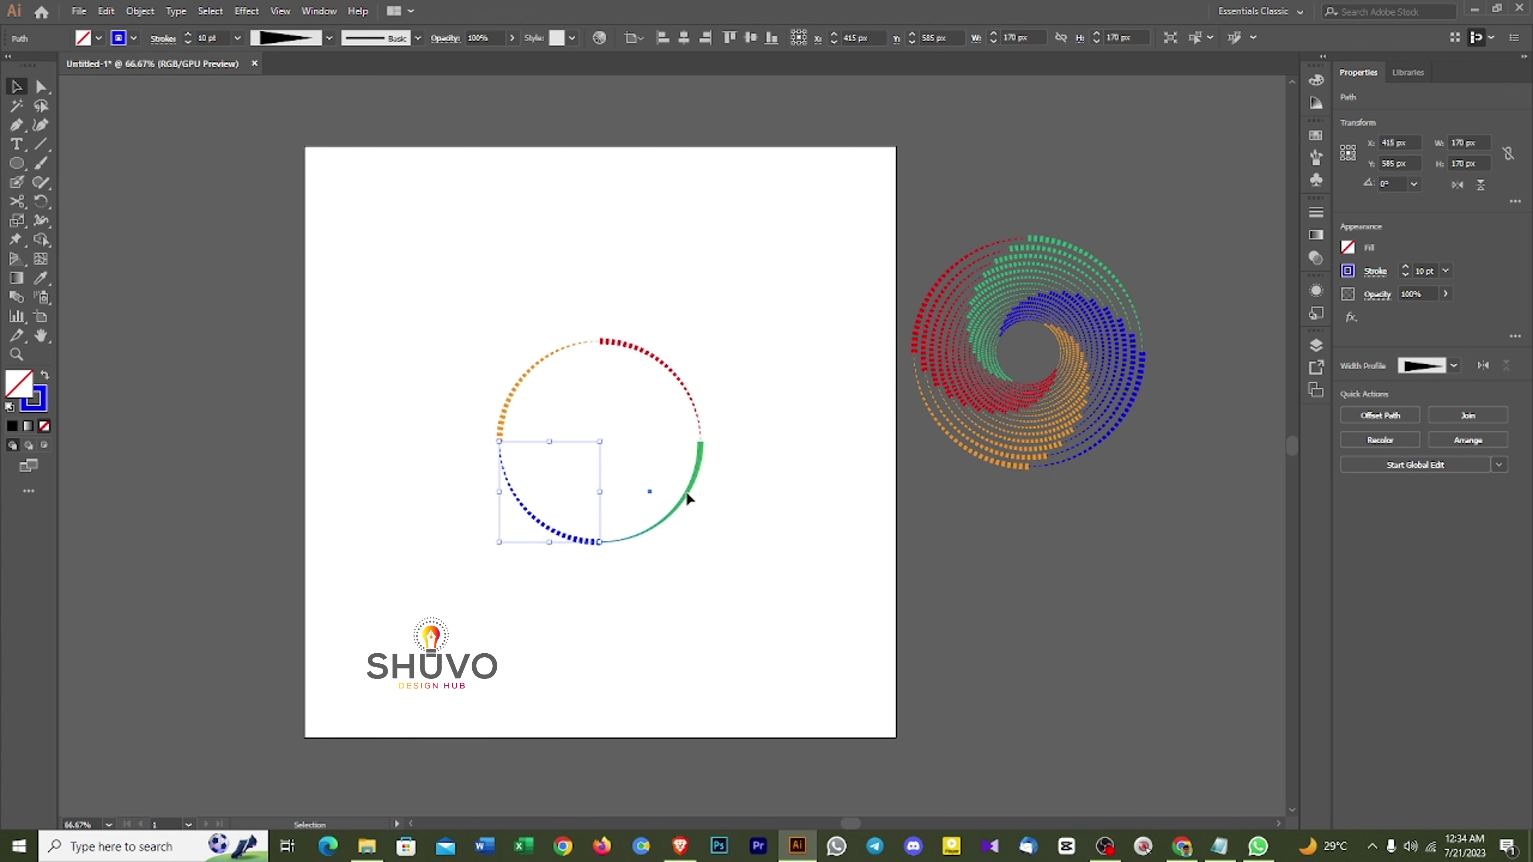
click(690, 501)
click(162, 37)
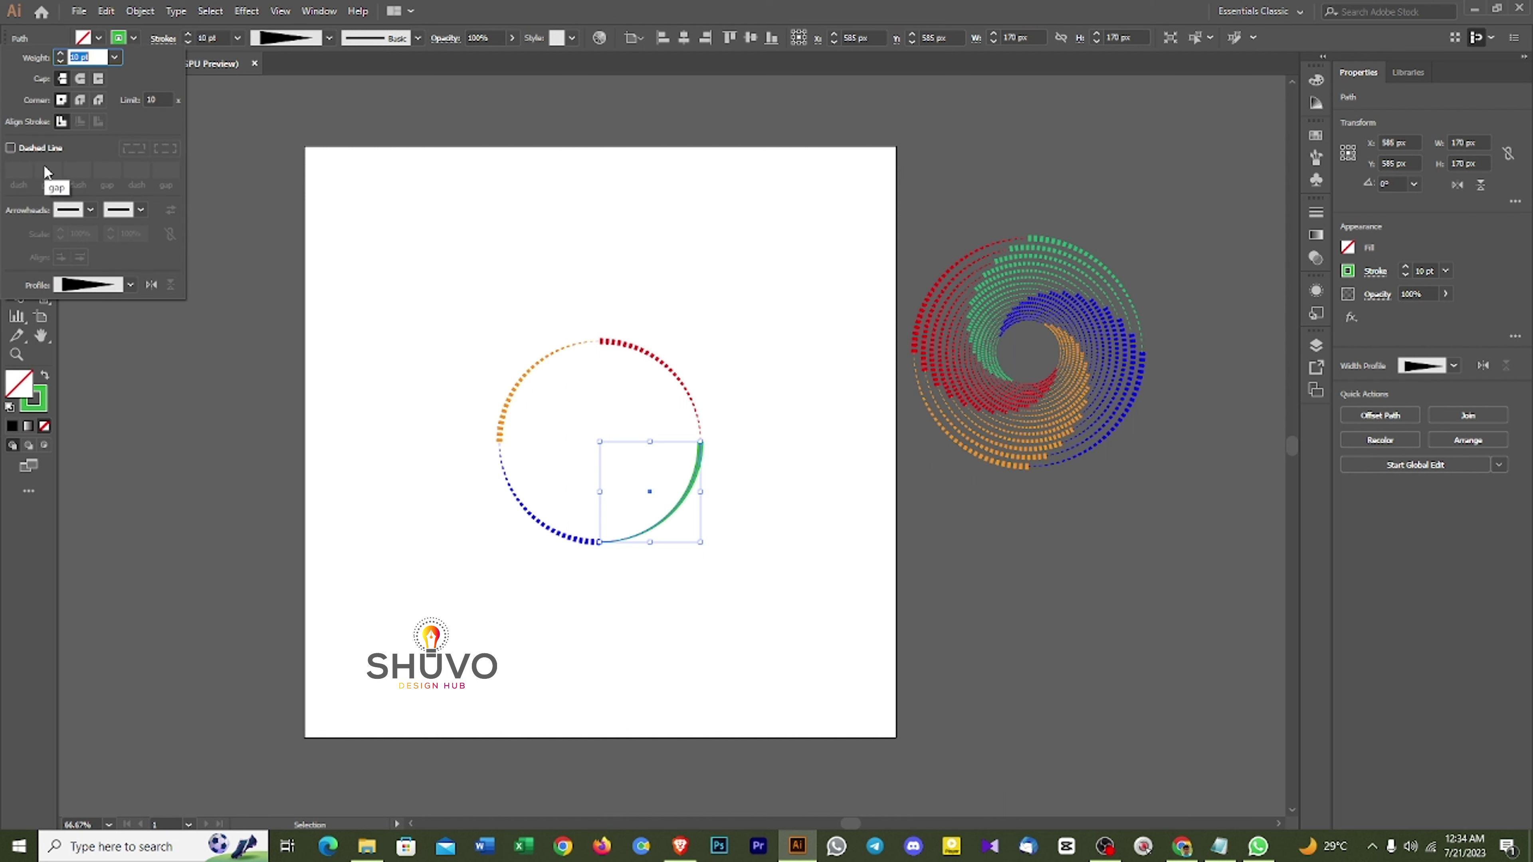
click(10, 147)
click(613, 287)
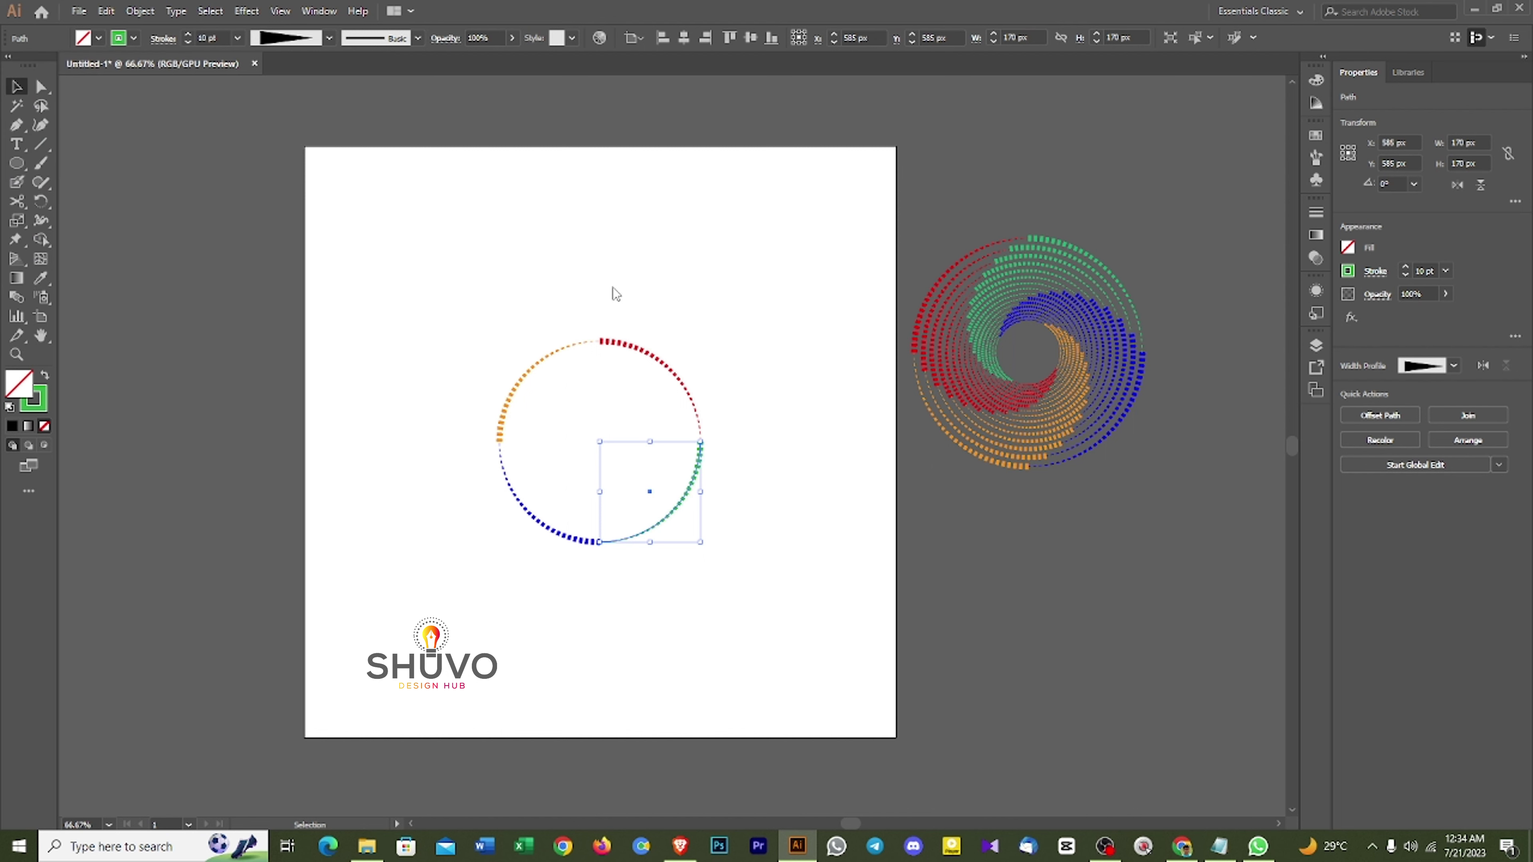
click(613, 288)
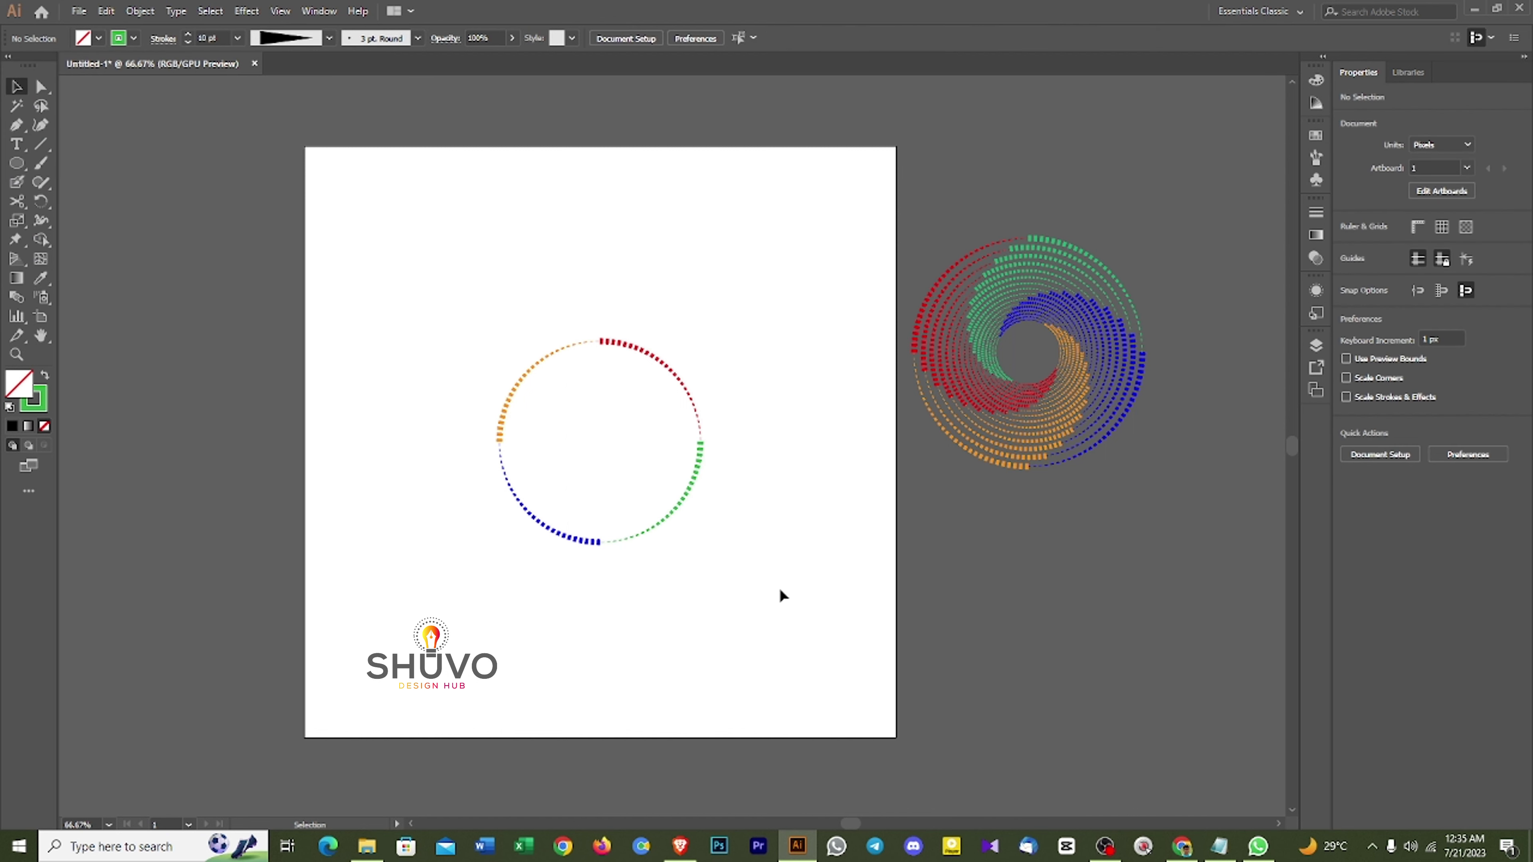
Select all four dashed arcs of the circle and group them.
drag(780, 591, 468, 315)
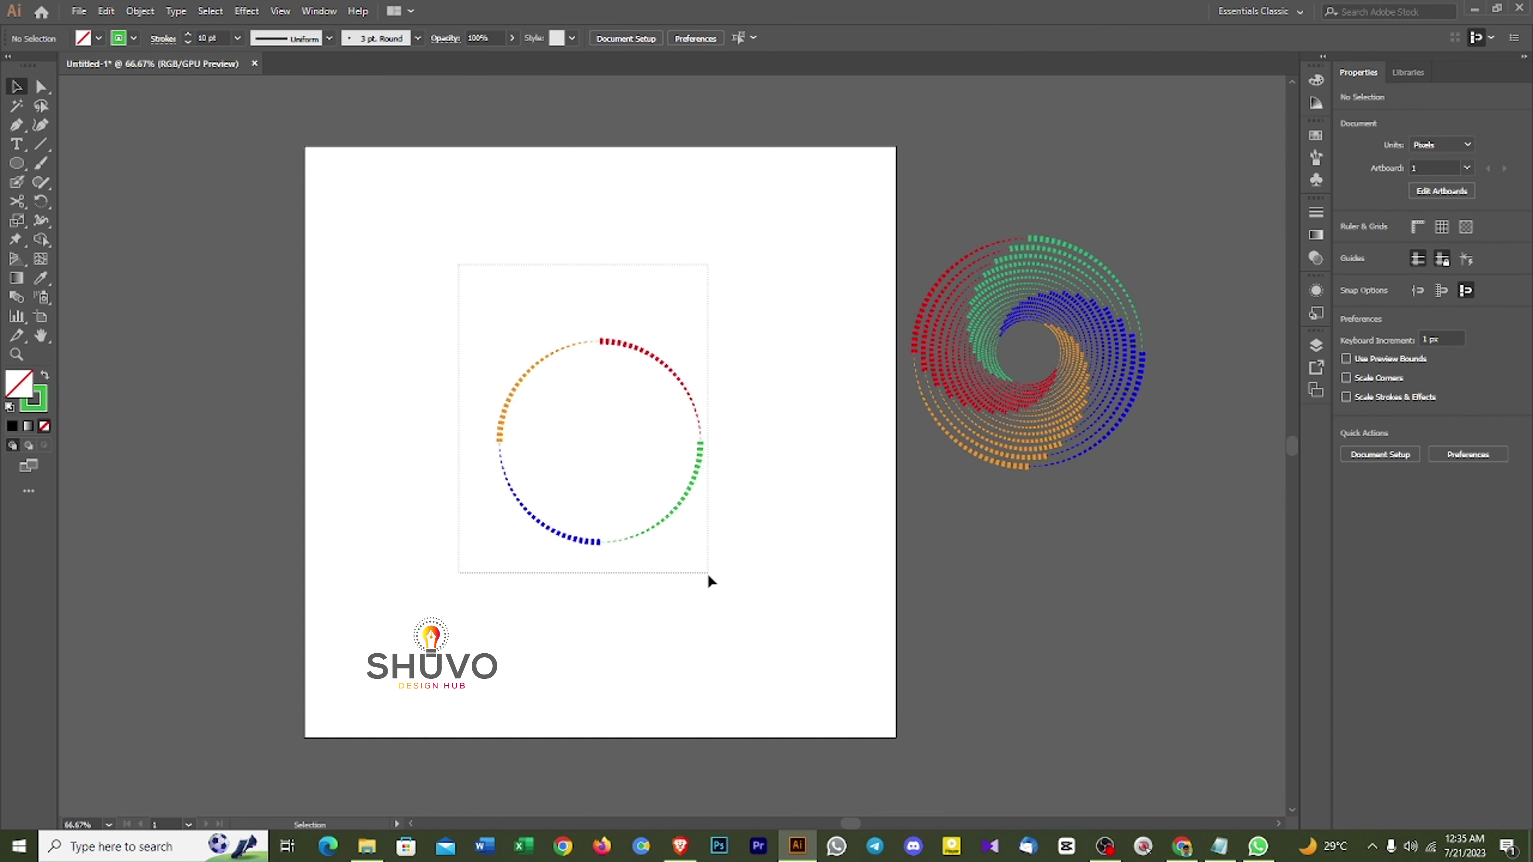
drag(783, 561, 470, 301)
key(a)
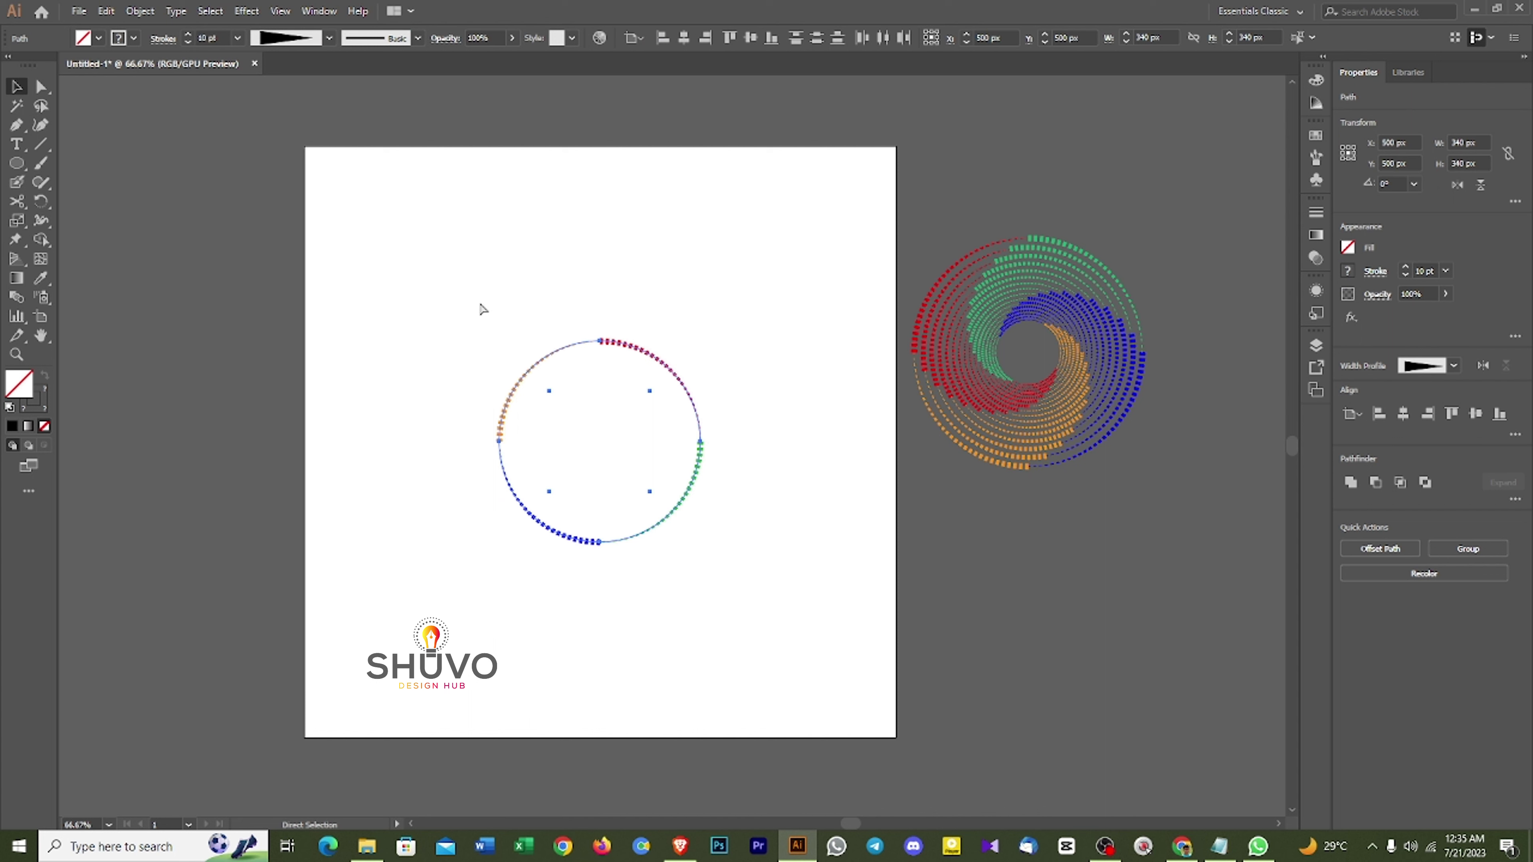
key(v)
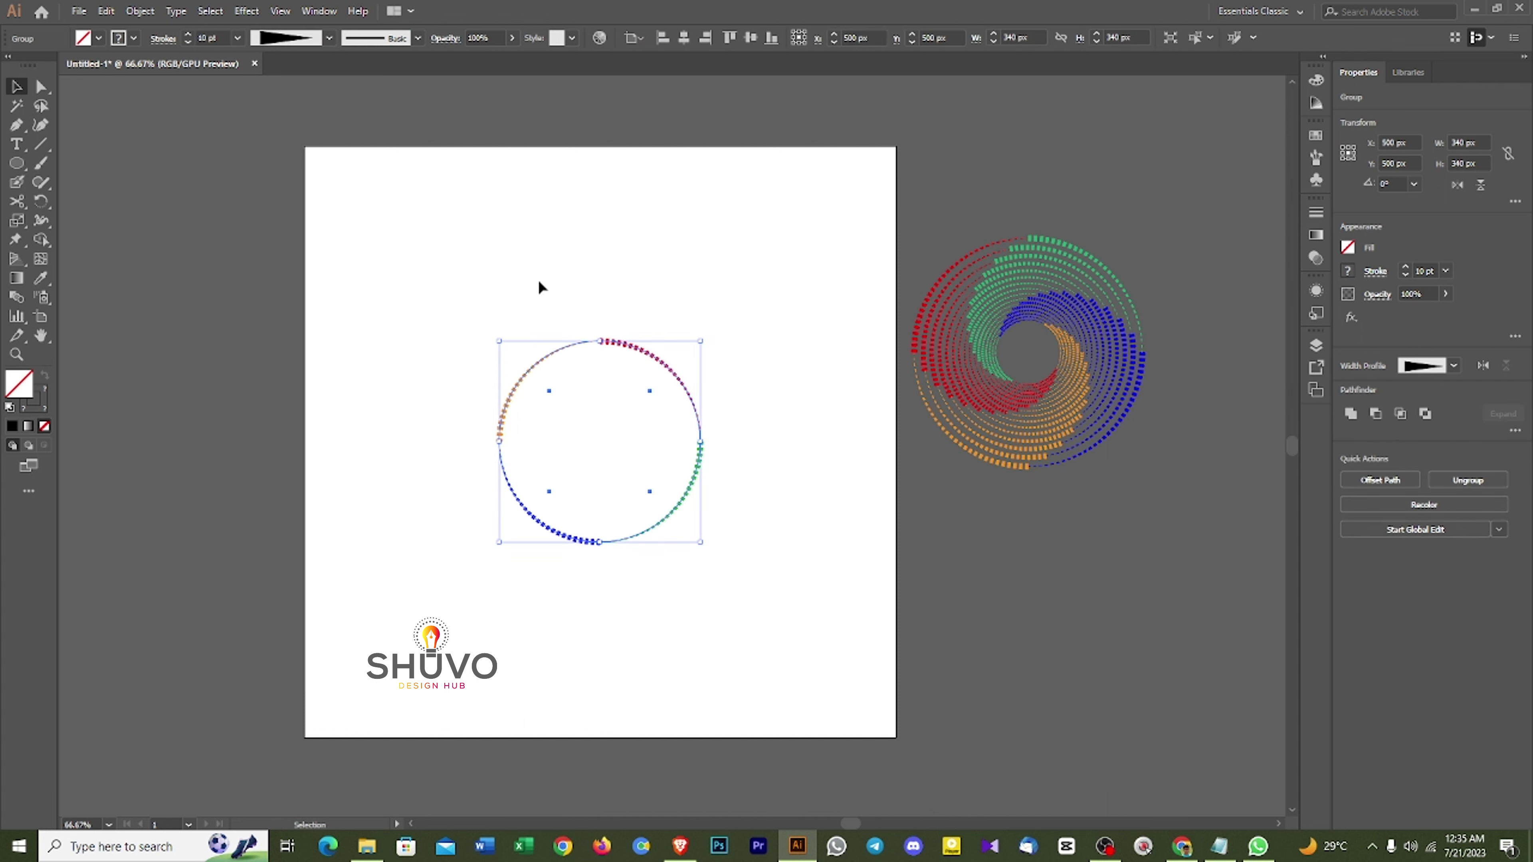
Open the Distort & Transform > Transform effect for the grouped circle and enable its preview.
click(246, 11)
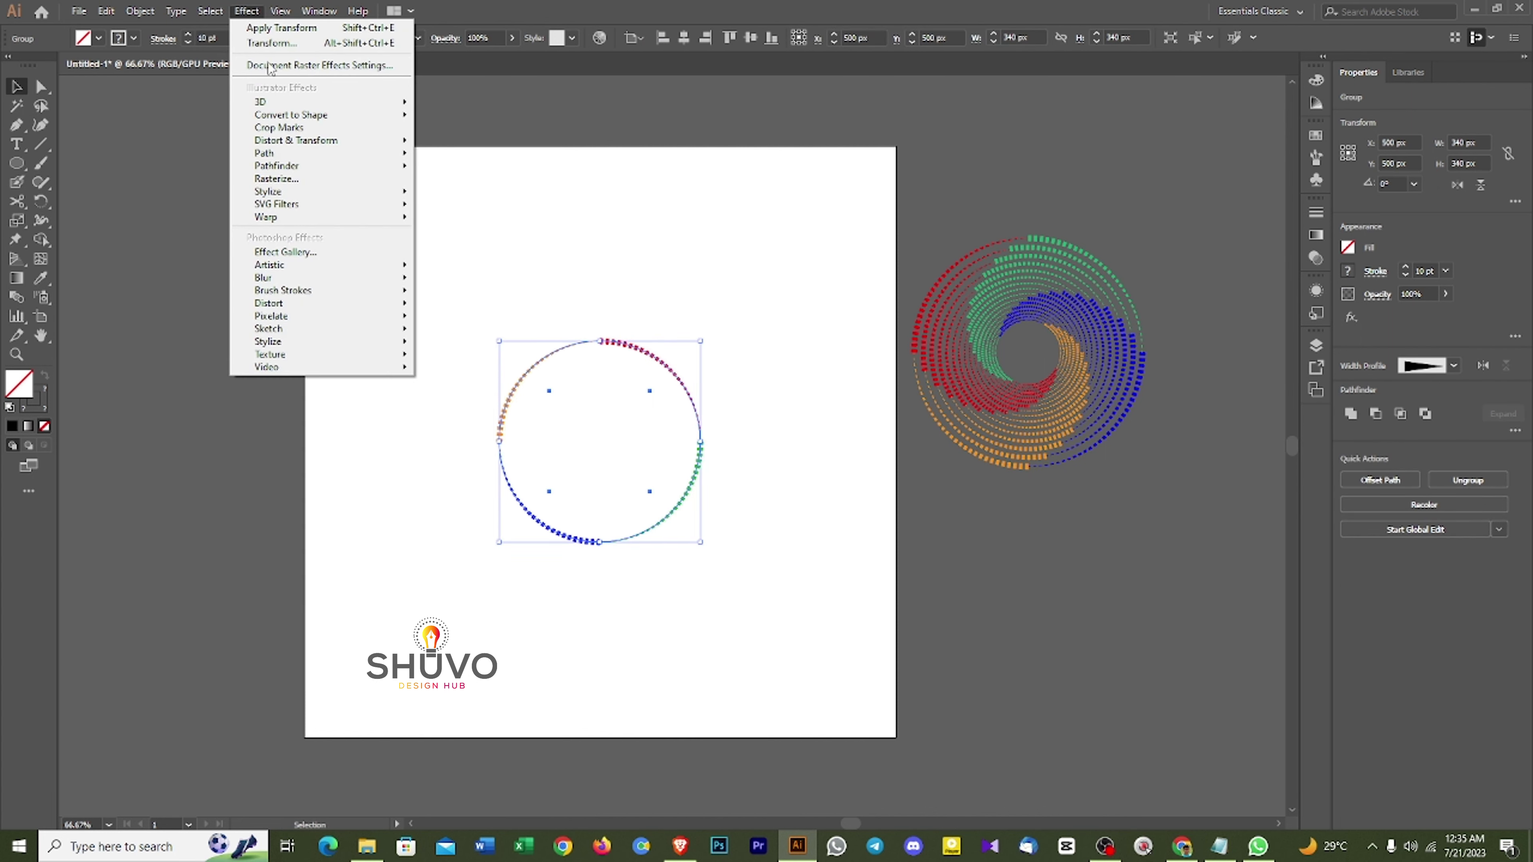
mouse_move(288, 145)
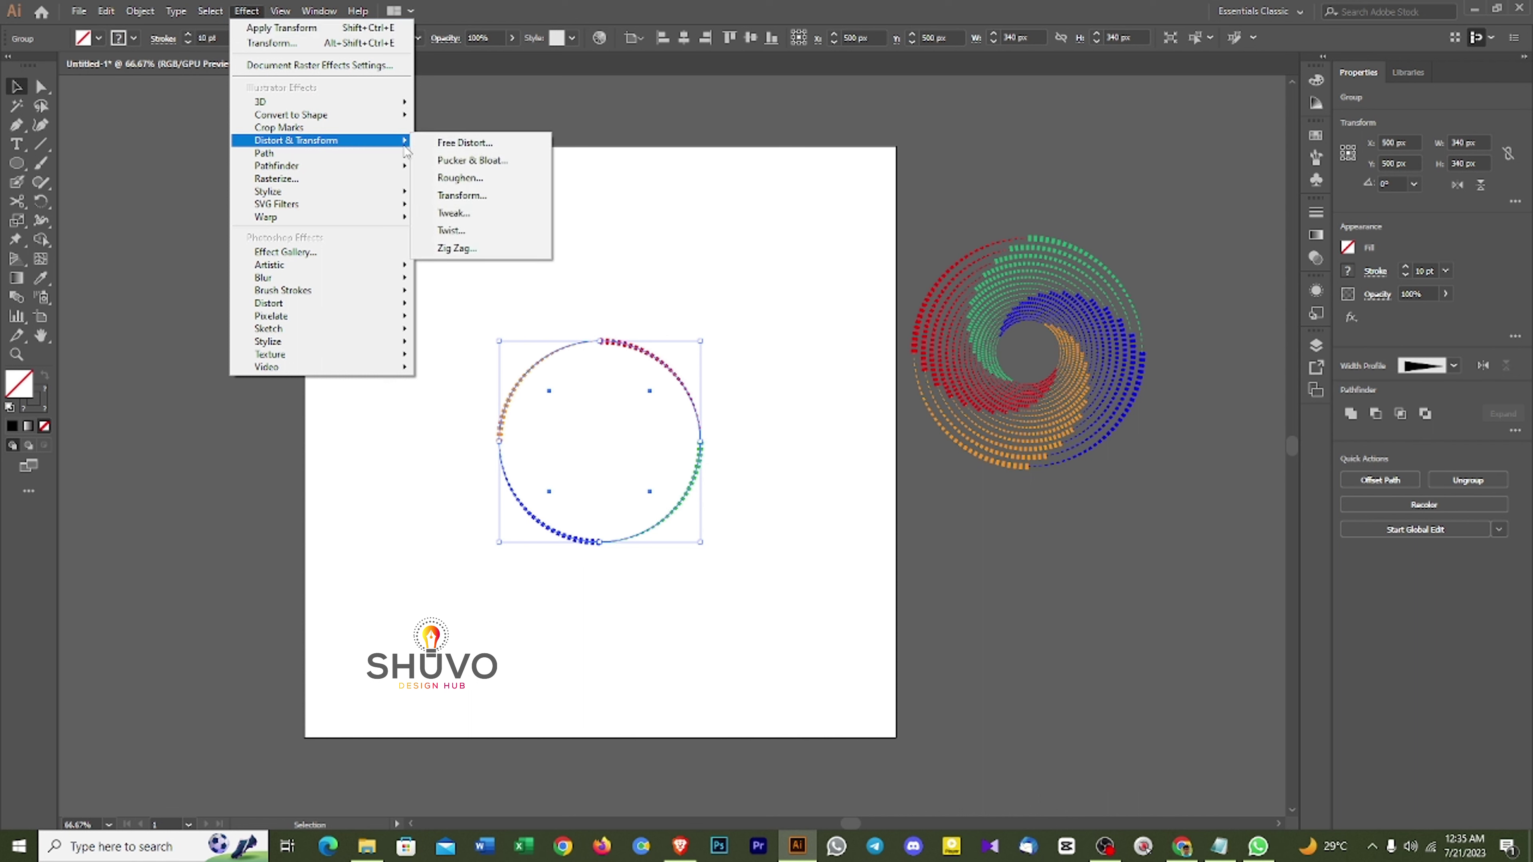
click(462, 195)
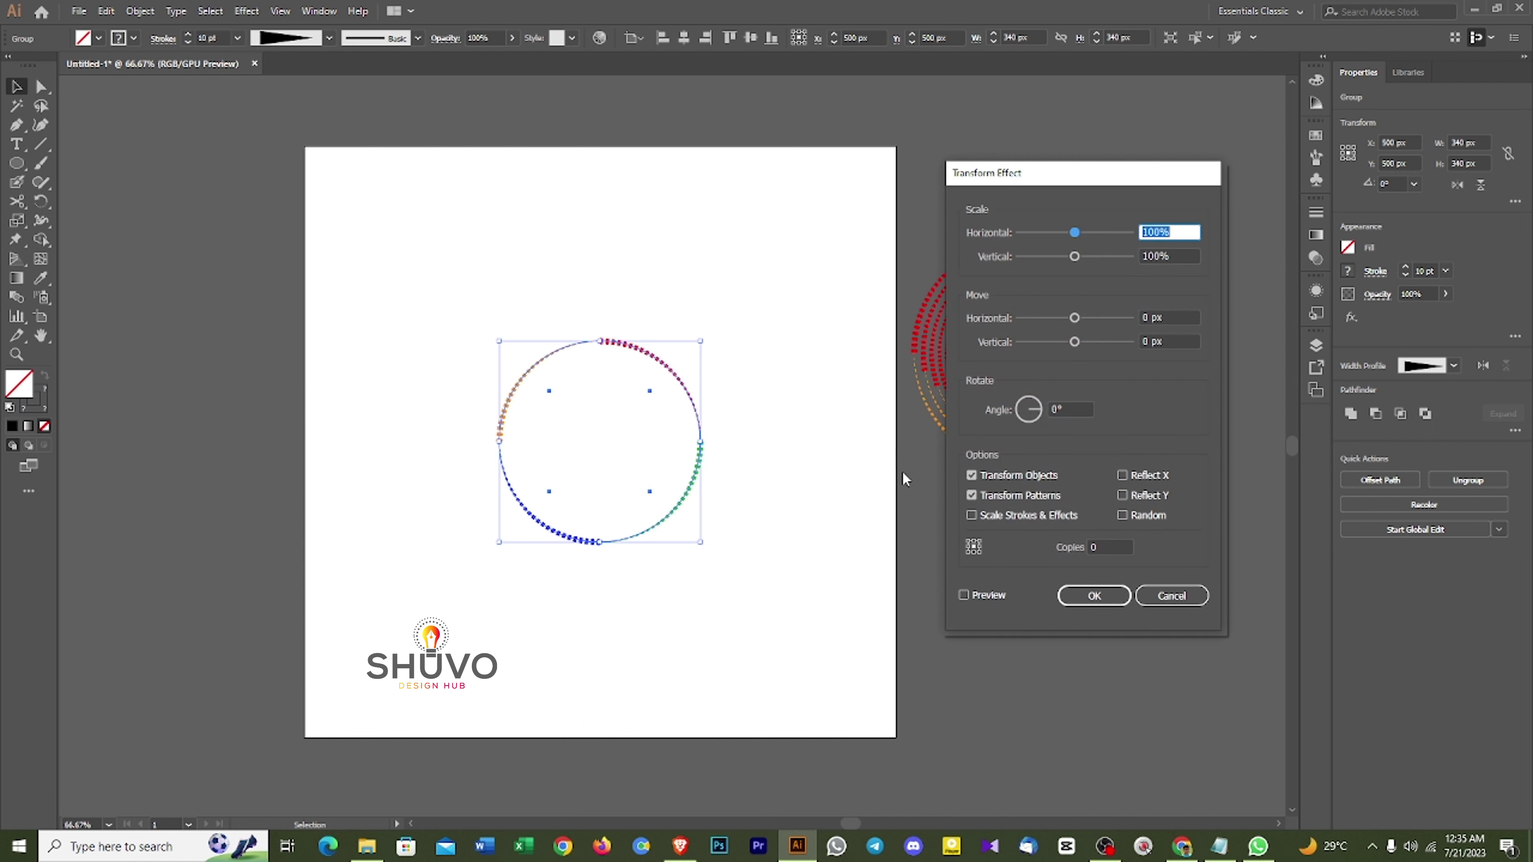
click(964, 595)
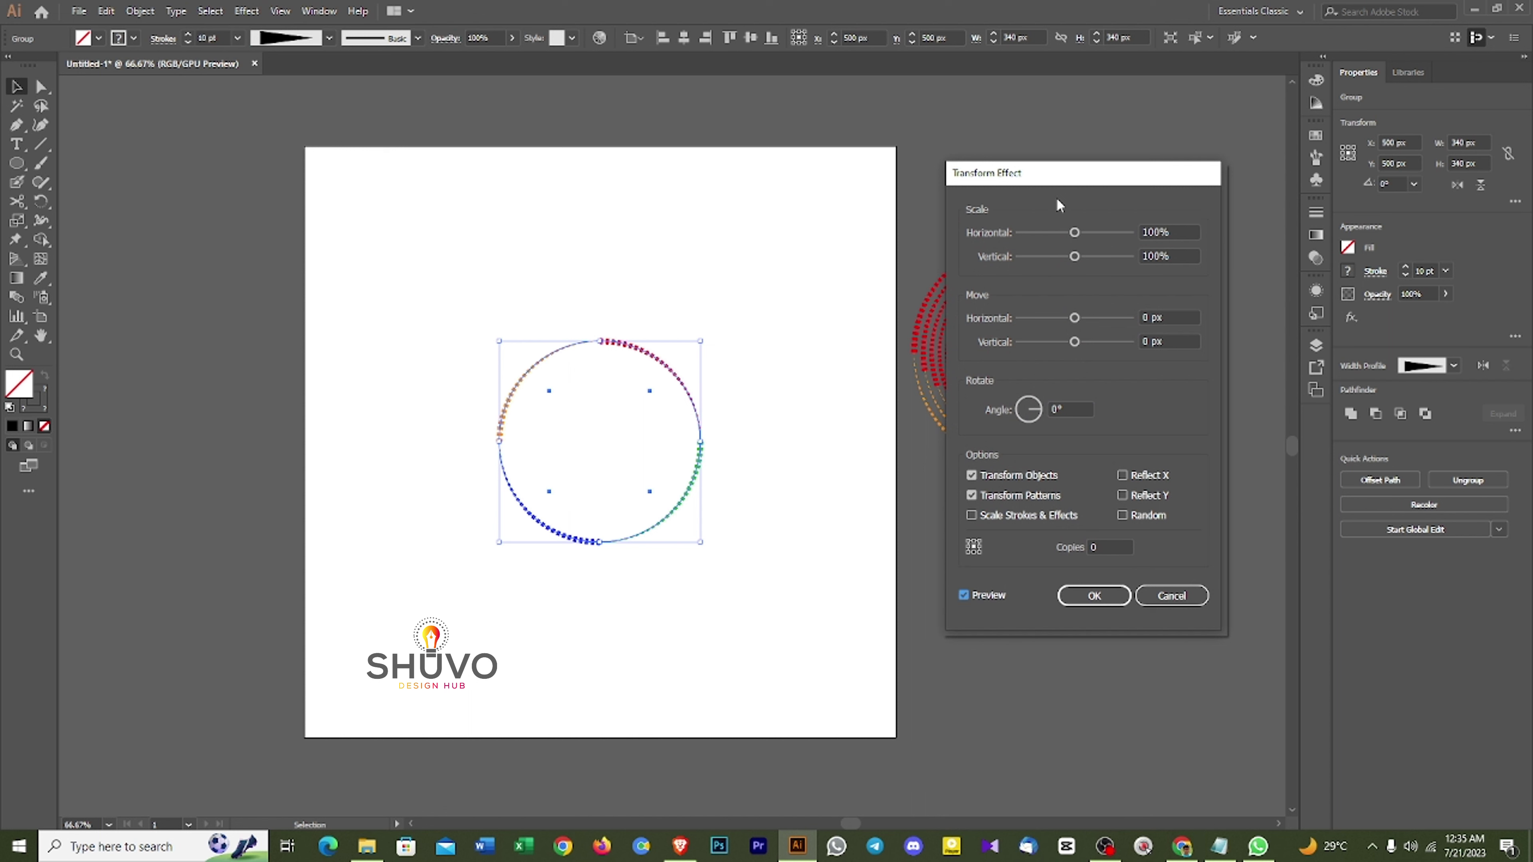
drag(1046, 184, 1008, 194)
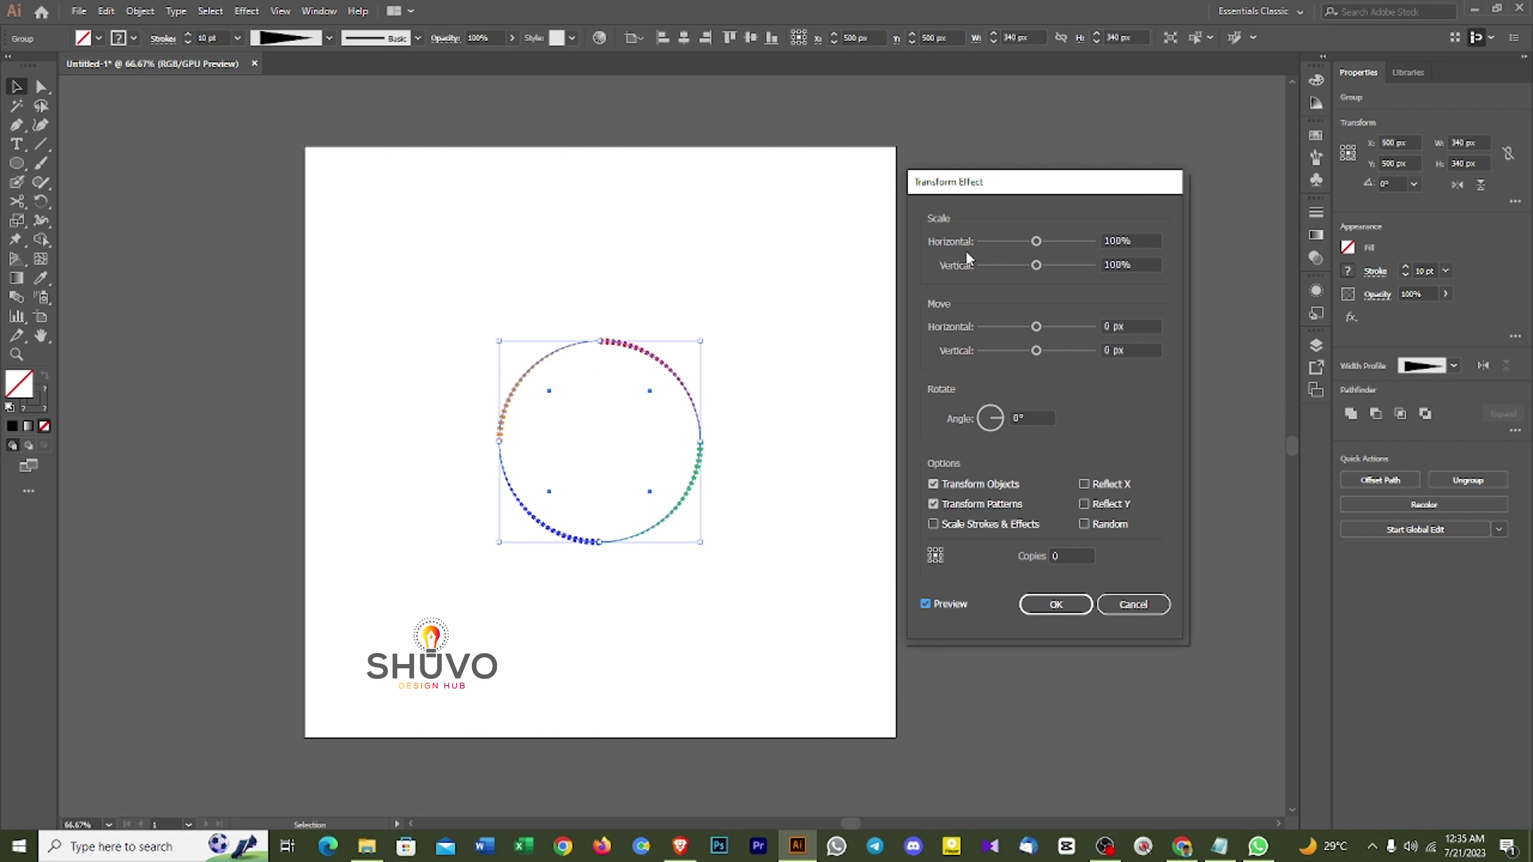
Set the Transform effect's horizontal scale to 92%.
click(1127, 241)
key(Down)
key(Down)
key(Down)
key(Down)
key(Down)
key(Down)
key(Down)
key(Down)
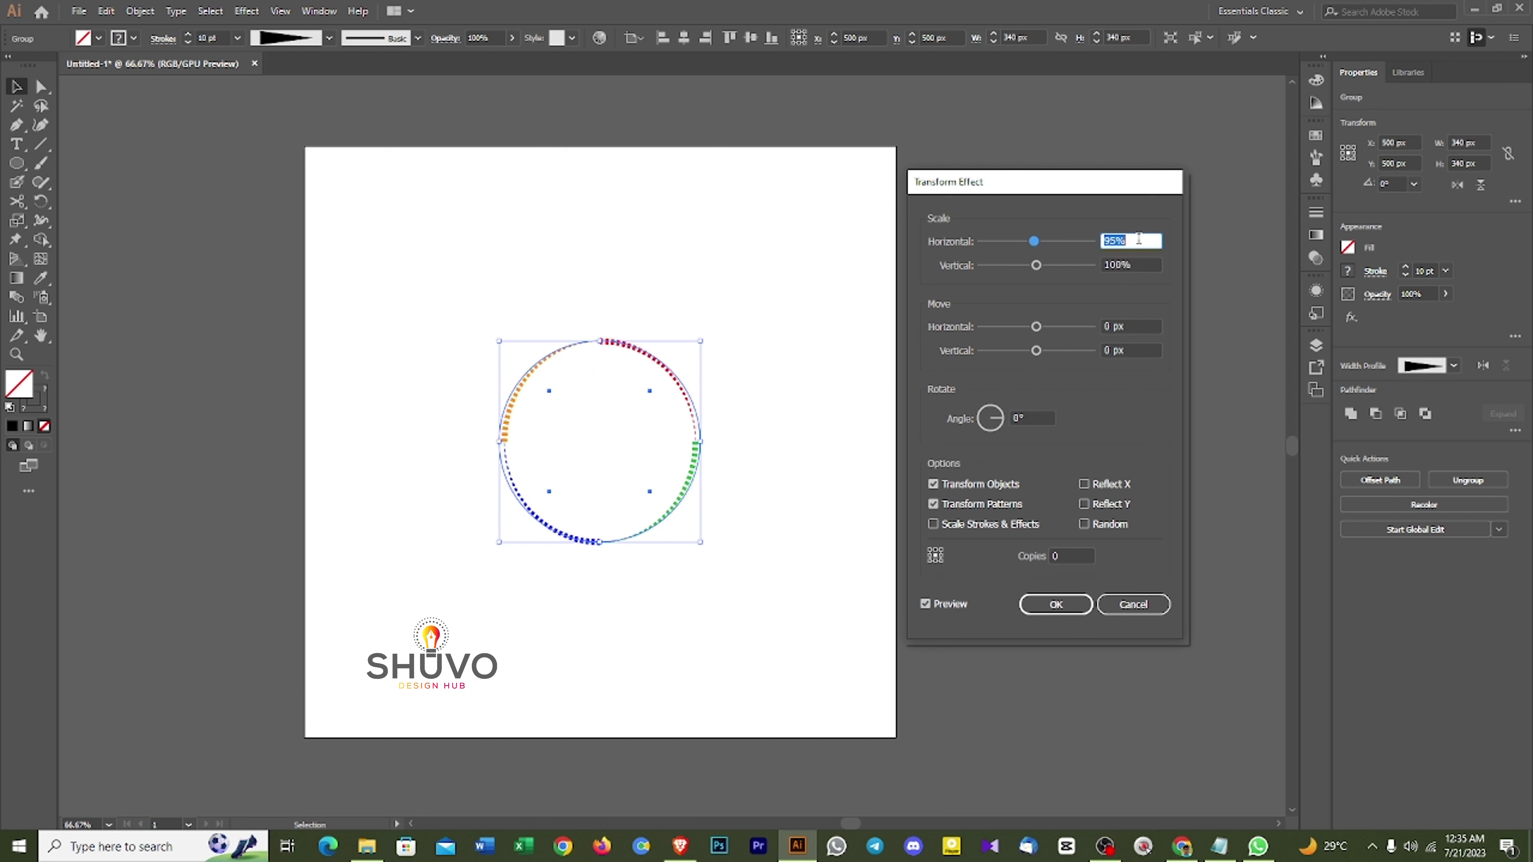
Set the Transform effect's vertical scale to 92%.
click(1142, 262)
key(Down)
key(Down)
key(Down)
key(Down)
key(Down)
key(Down)
key(Down)
key(Down)
key(Down)
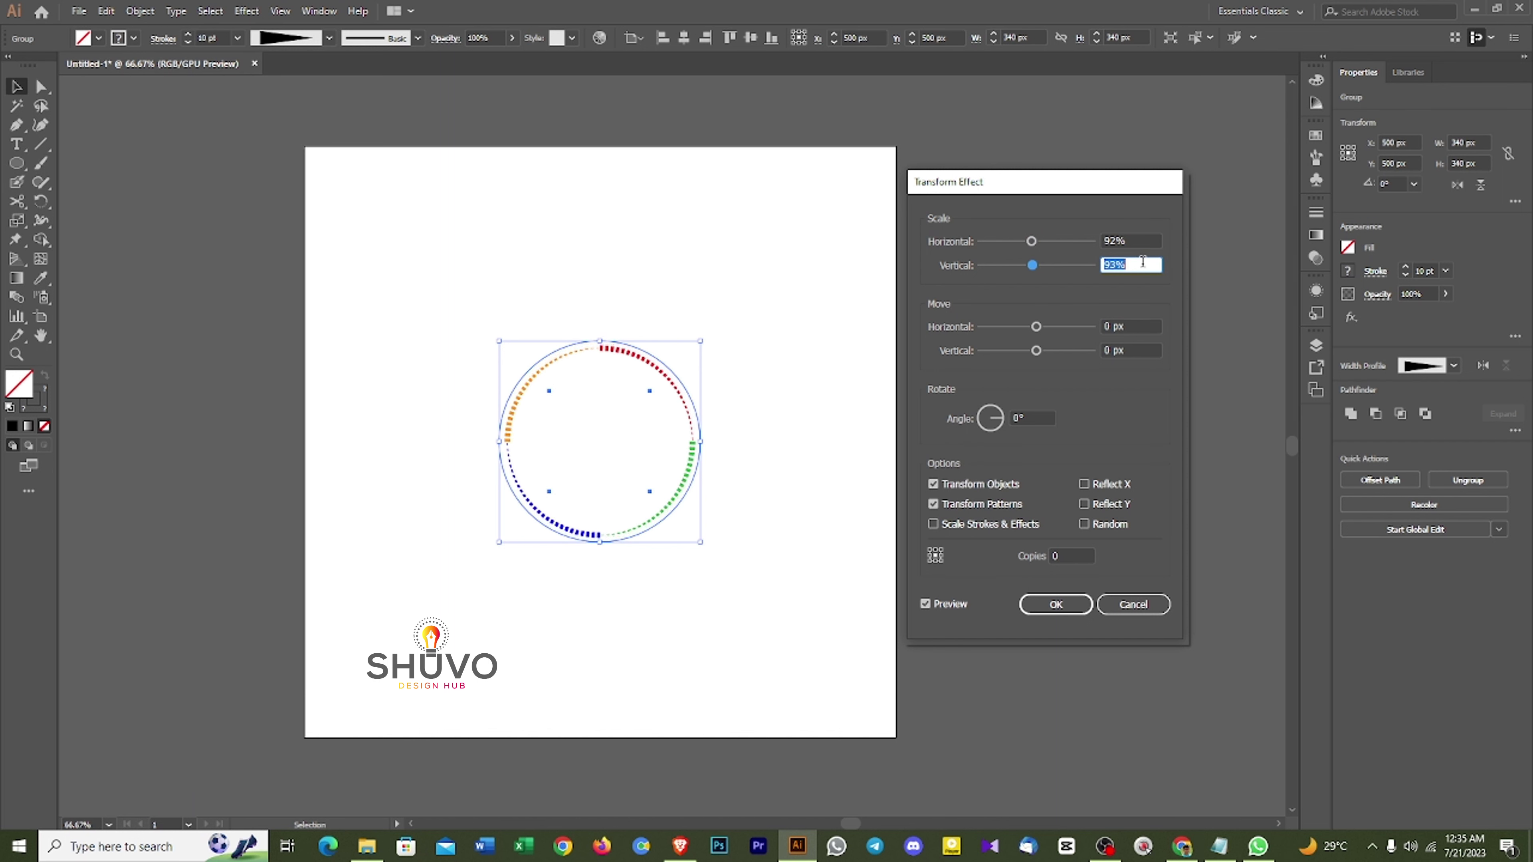
key(Up)
Set the Transform effect to produce 15 copies of the grouped circle.
click(1064, 556)
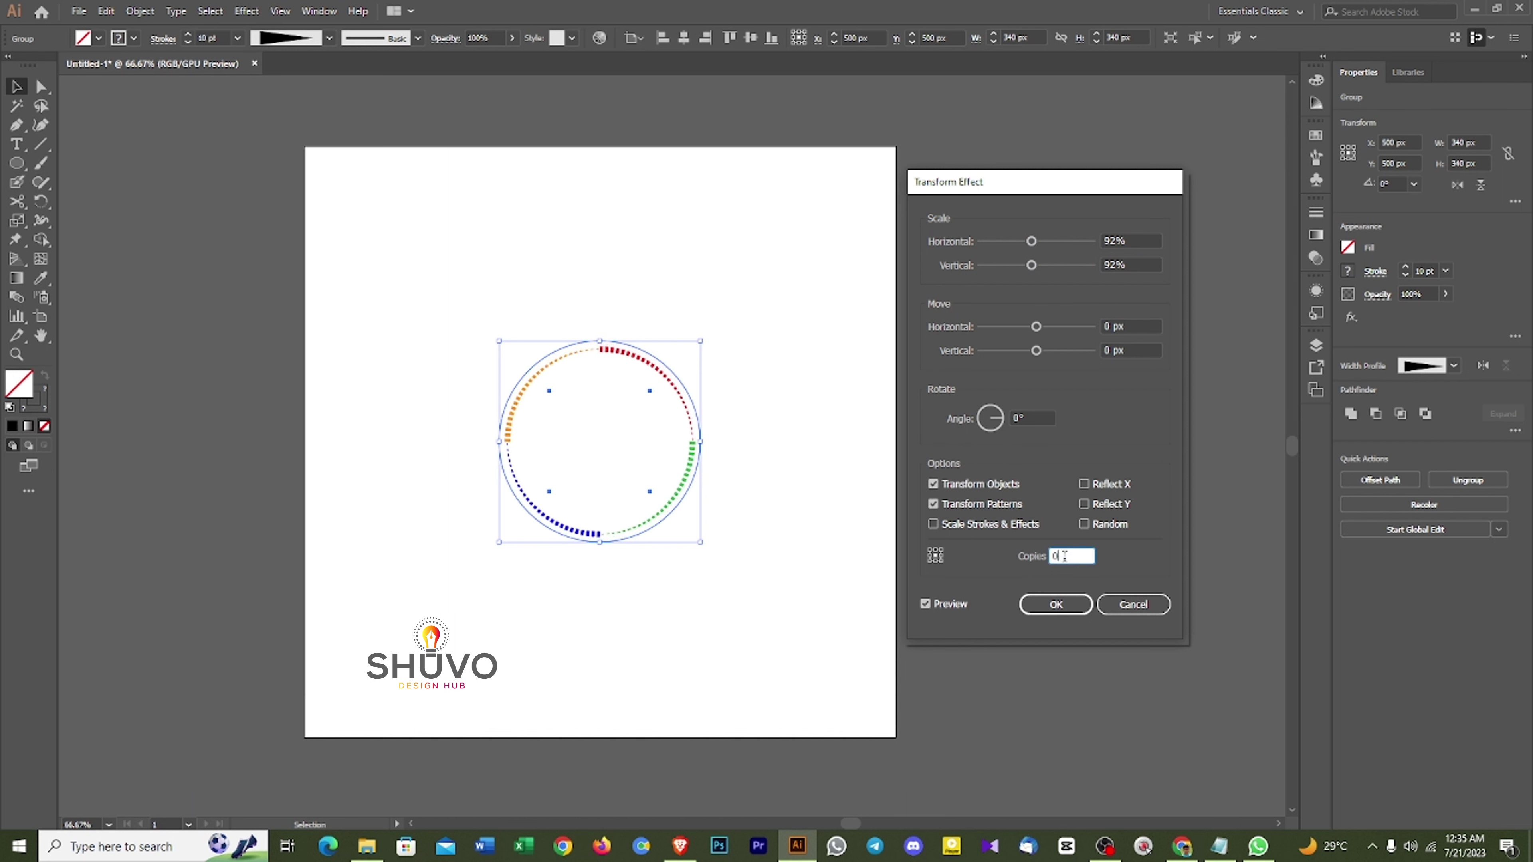
key(Up)
key(Up)
key(Up)
key(Up)
key(Up)
key(Up)
key(Up)
key(Up)
key(Up)
key(Up)
key(Up)
key(Up)
key(Up)
key(Up)
key(Up)
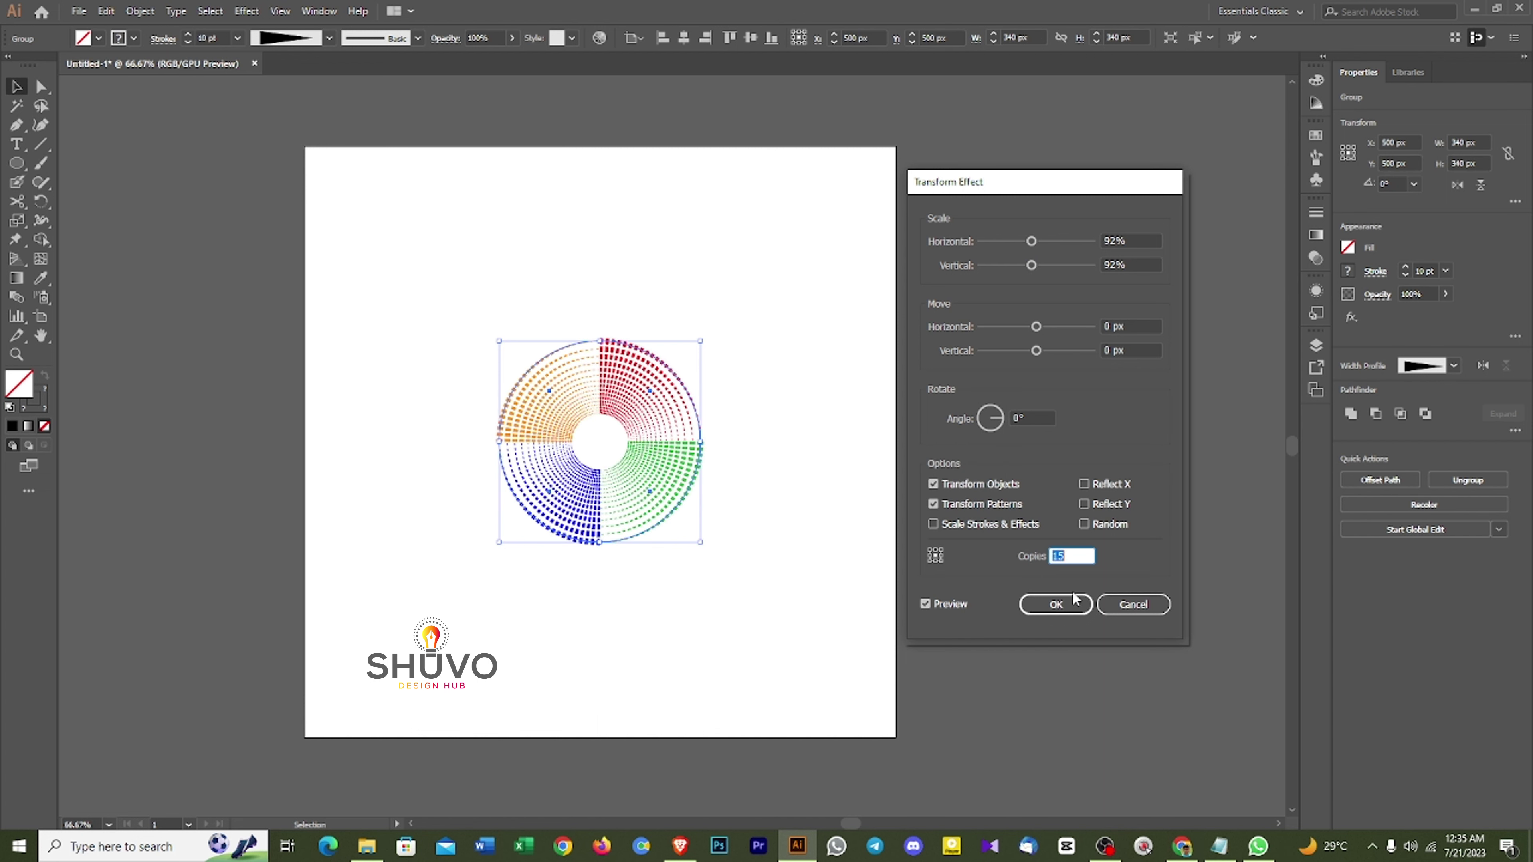
Try a rotation angle of -10° for the Transform effect's copies.
click(1035, 420)
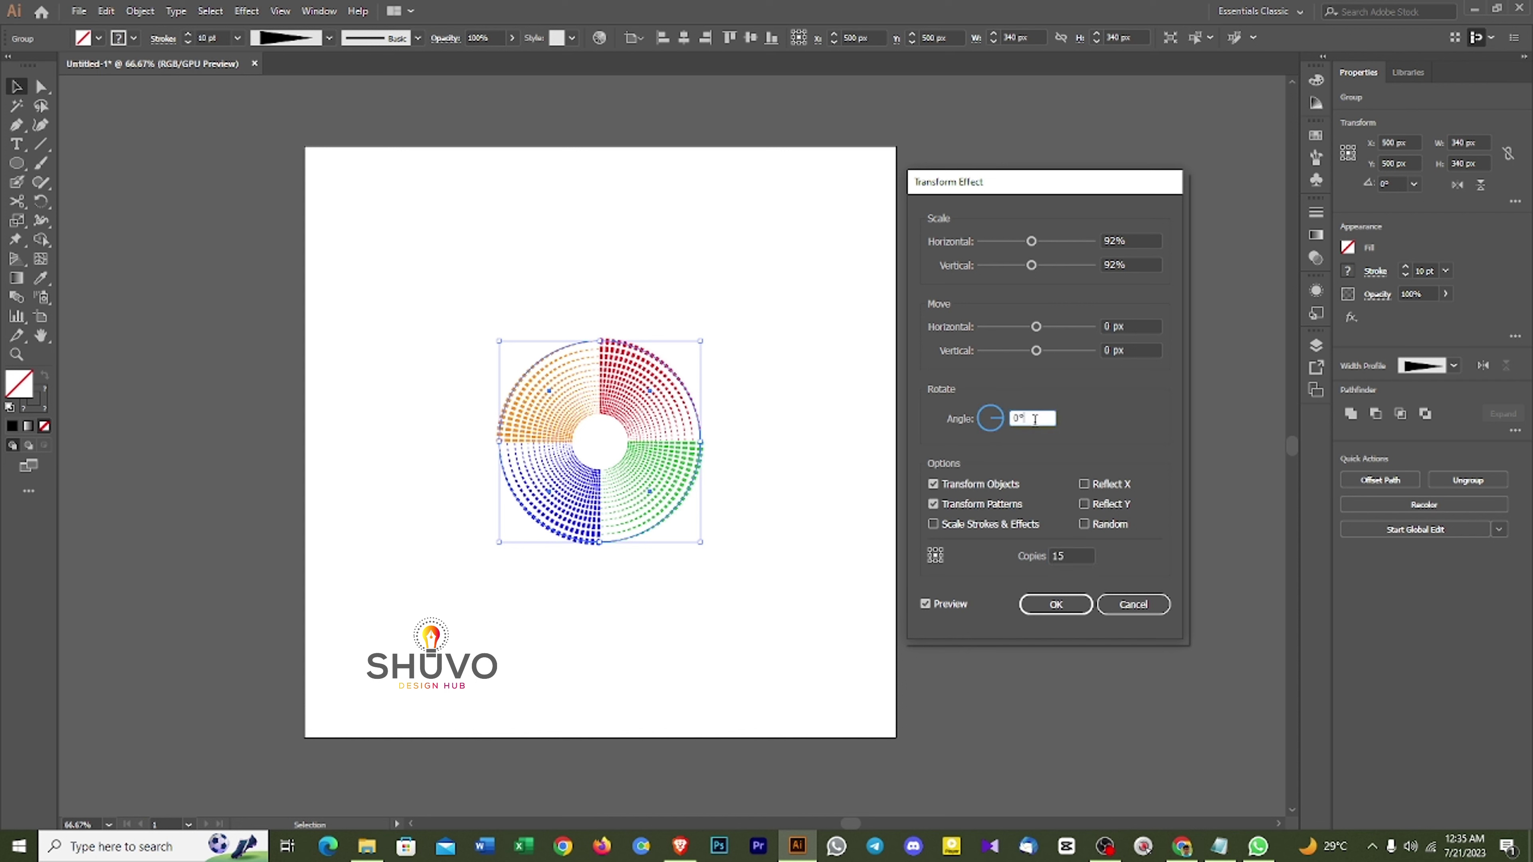
key(Down)
key(Down)
key(Down)
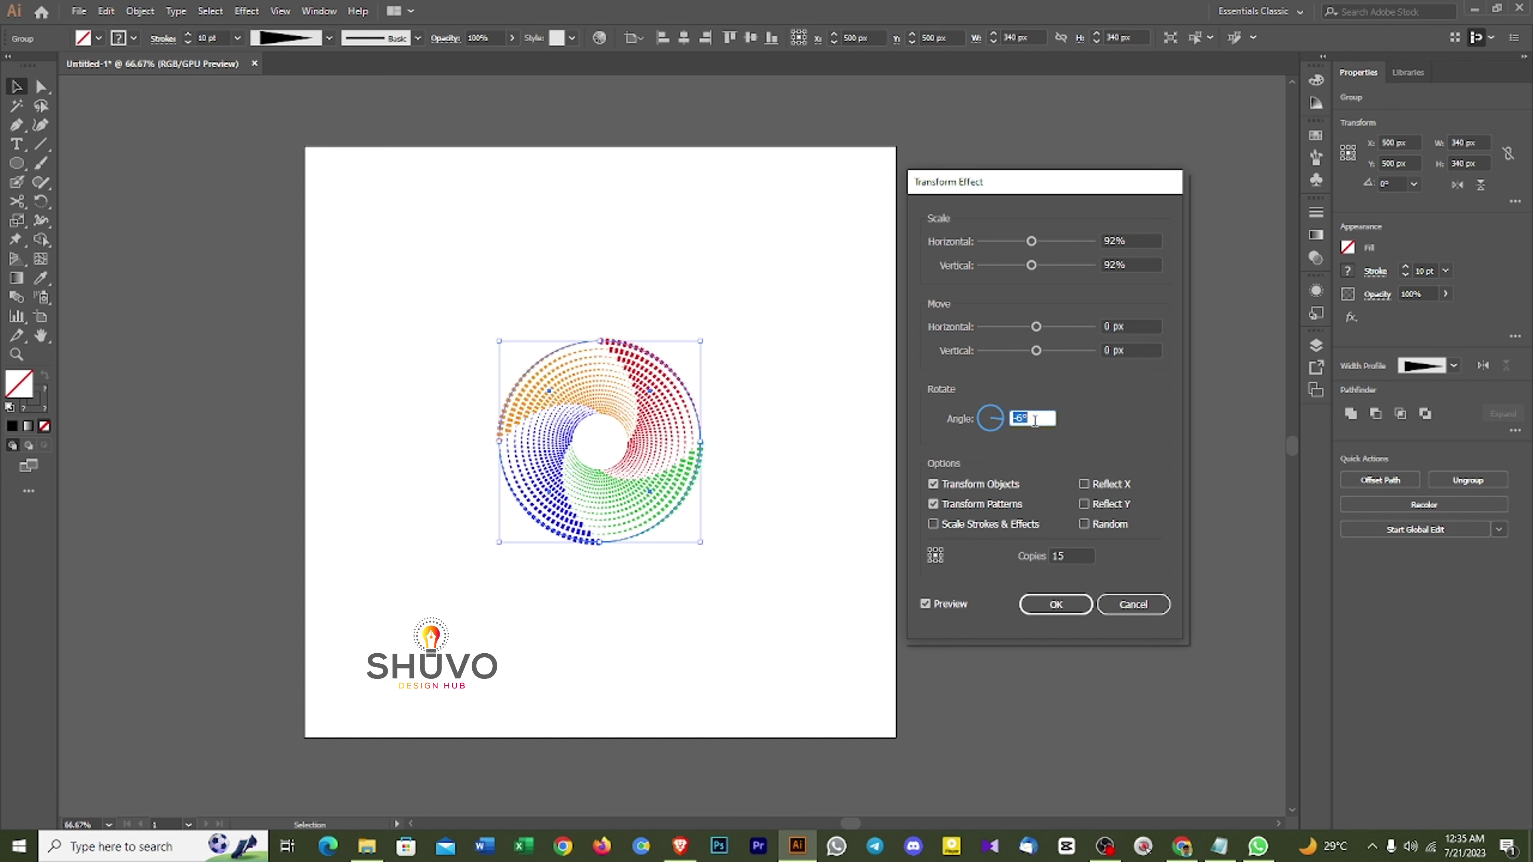
key(Up)
key(Up)
key(Up)
key(Up)
key(Up)
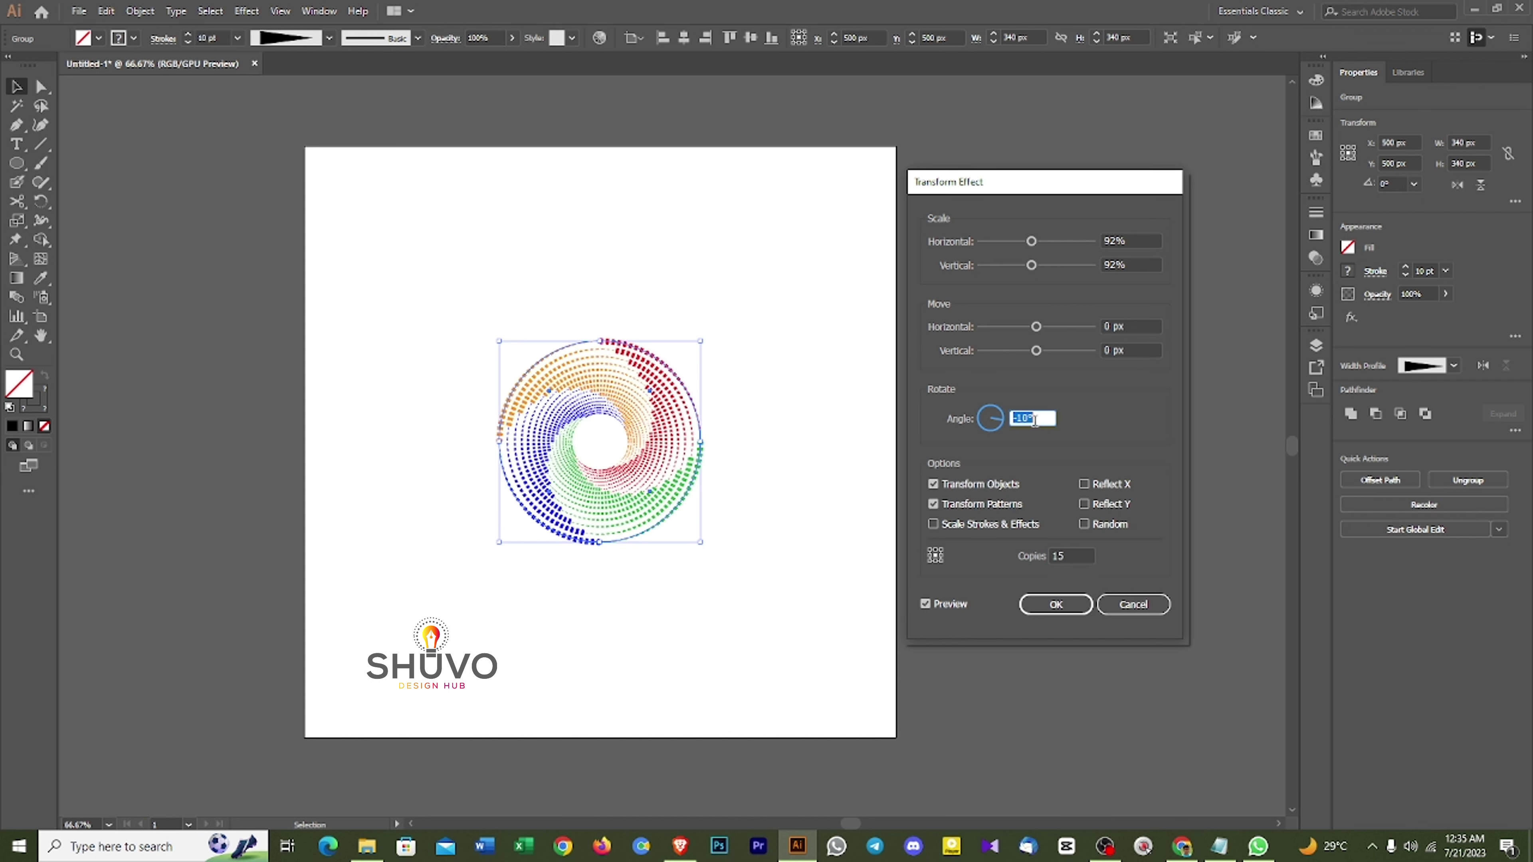
Set a small positive rotation angle so the copies swirl counterclockwise, and apply the Transform effect.
key(Down)
key(Down)
key(Down)
key(Down)
key(Down)
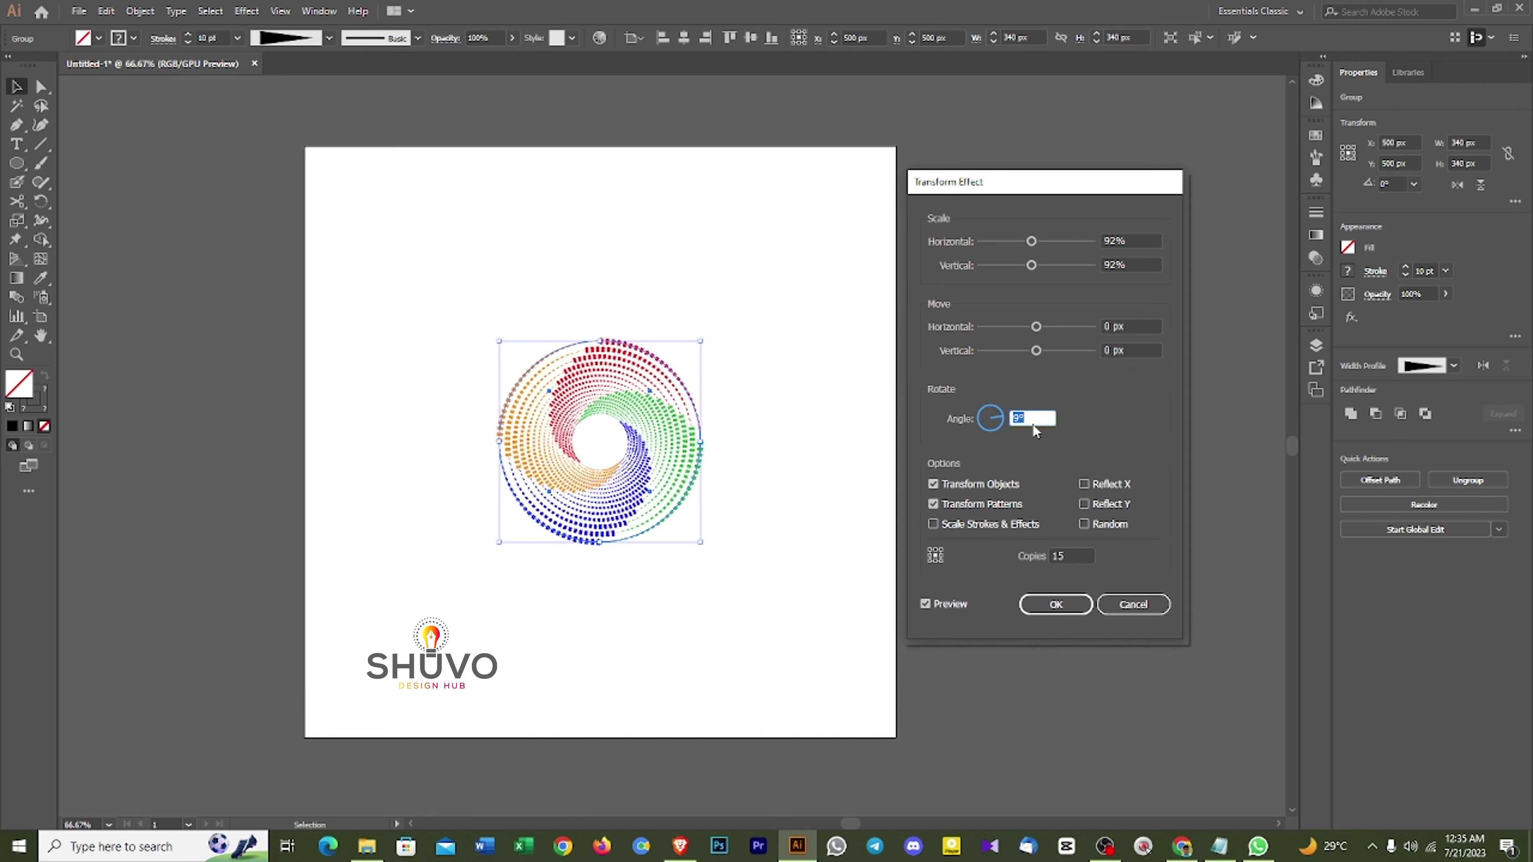
key(Return)
Enlarge the new swirl proportionally to about 510 px wide and shift it toward the artboard's upper left.
click(781, 557)
click(632, 357)
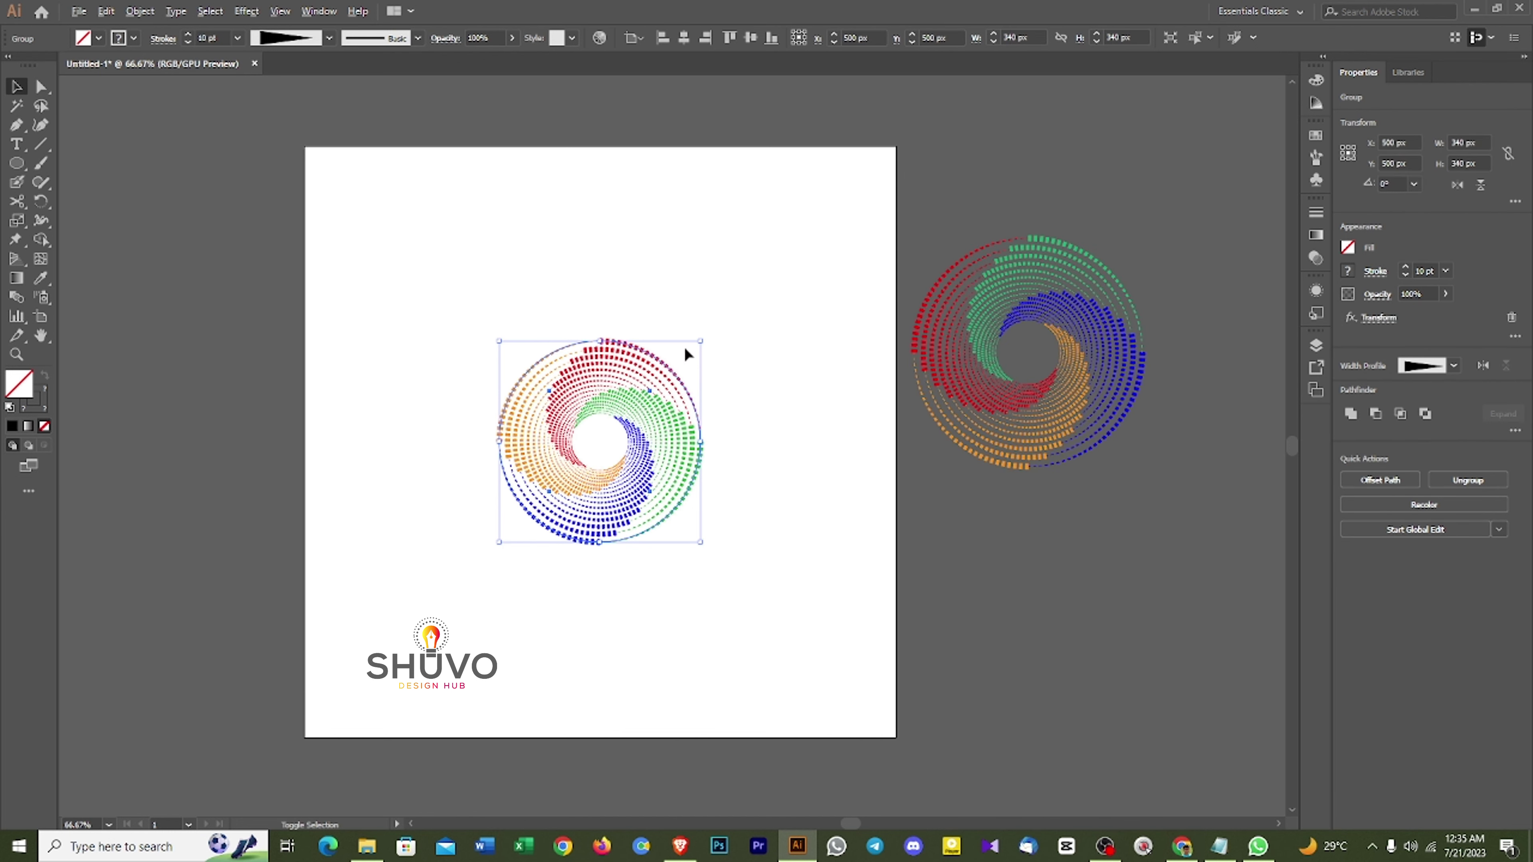
drag(702, 341, 751, 291)
drag(612, 417, 589, 346)
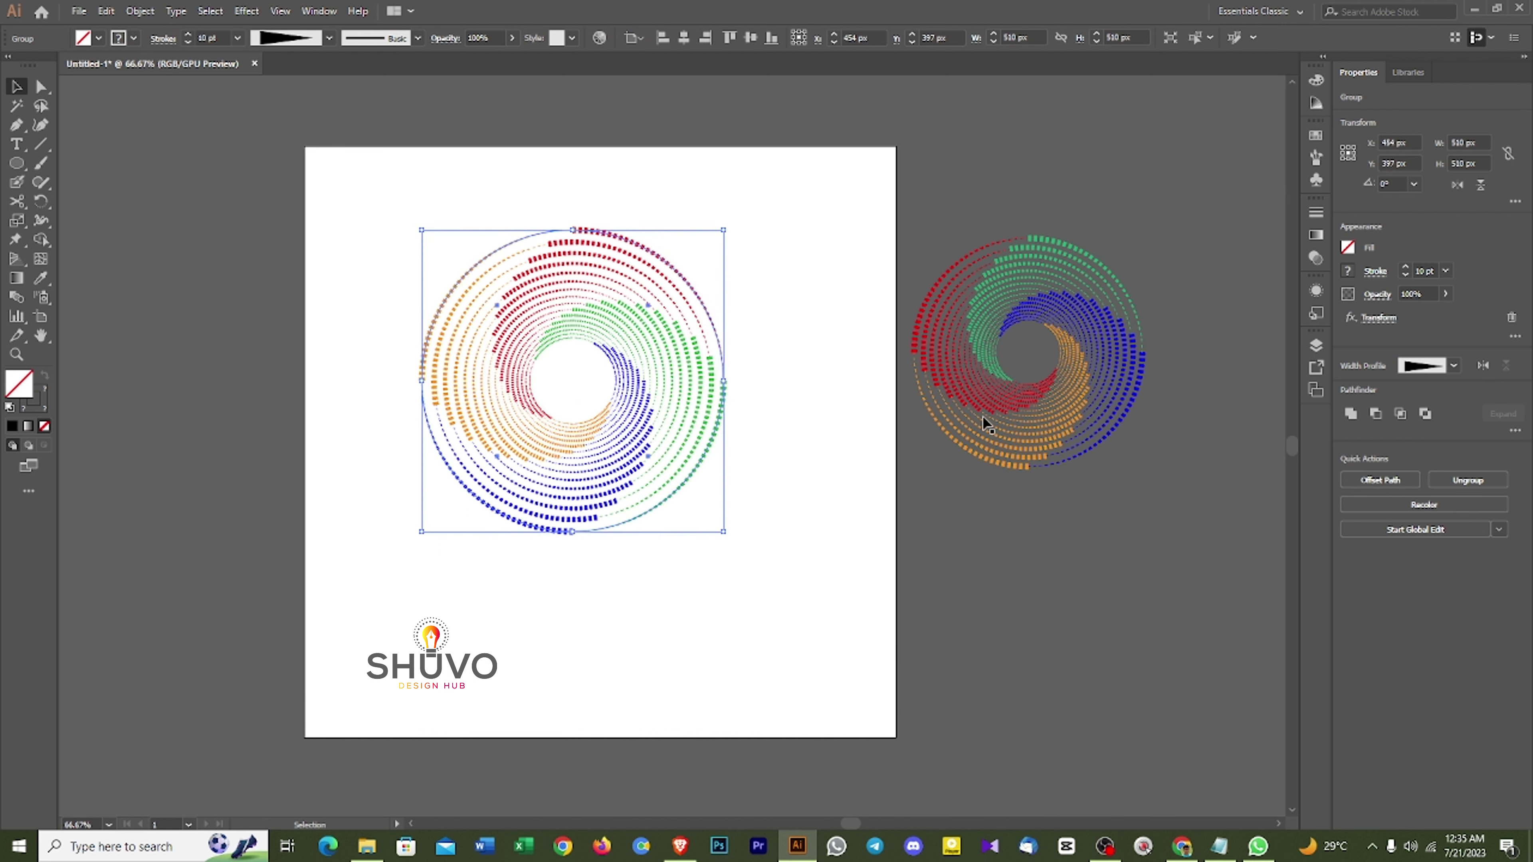
Move the reference swirl onto the artboard's lower-right corner and resize the new swirl to about 408 px near the artboard's top centre.
drag(982, 417, 760, 667)
drag(658, 387, 615, 338)
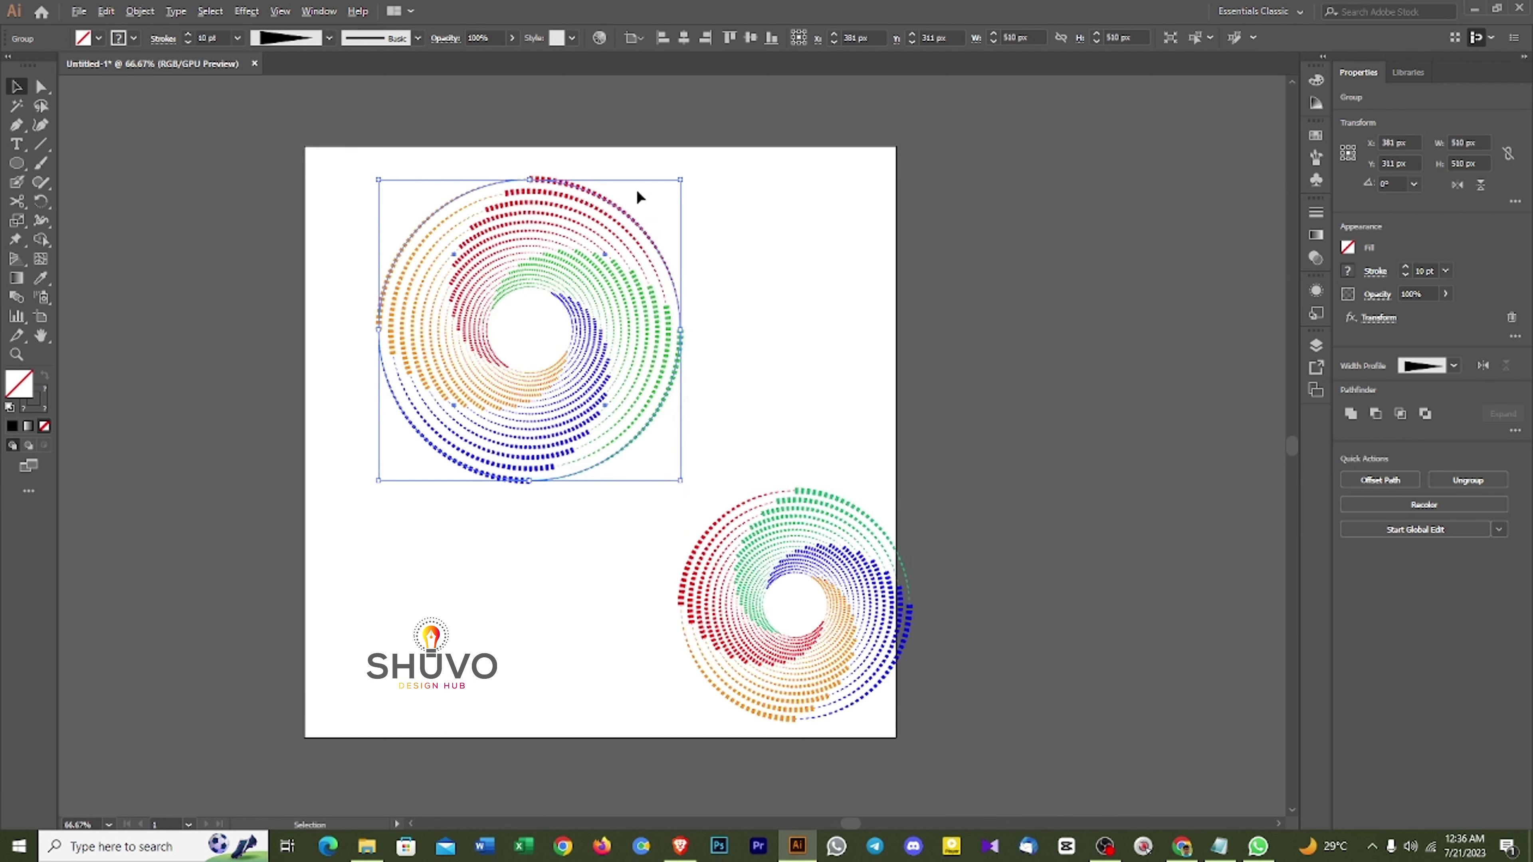
drag(682, 180, 651, 210)
drag(623, 302, 670, 274)
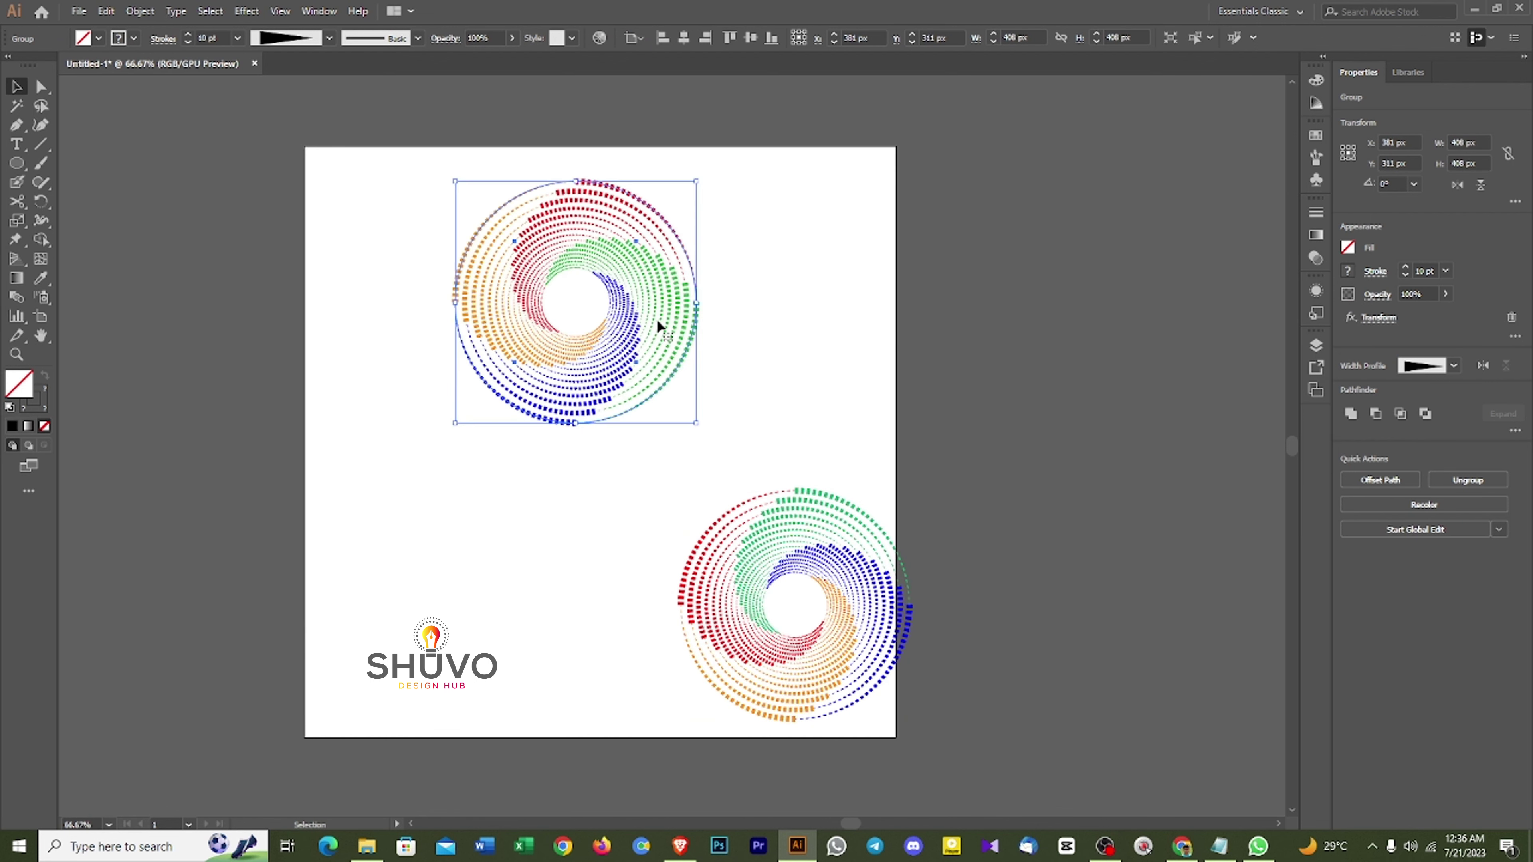